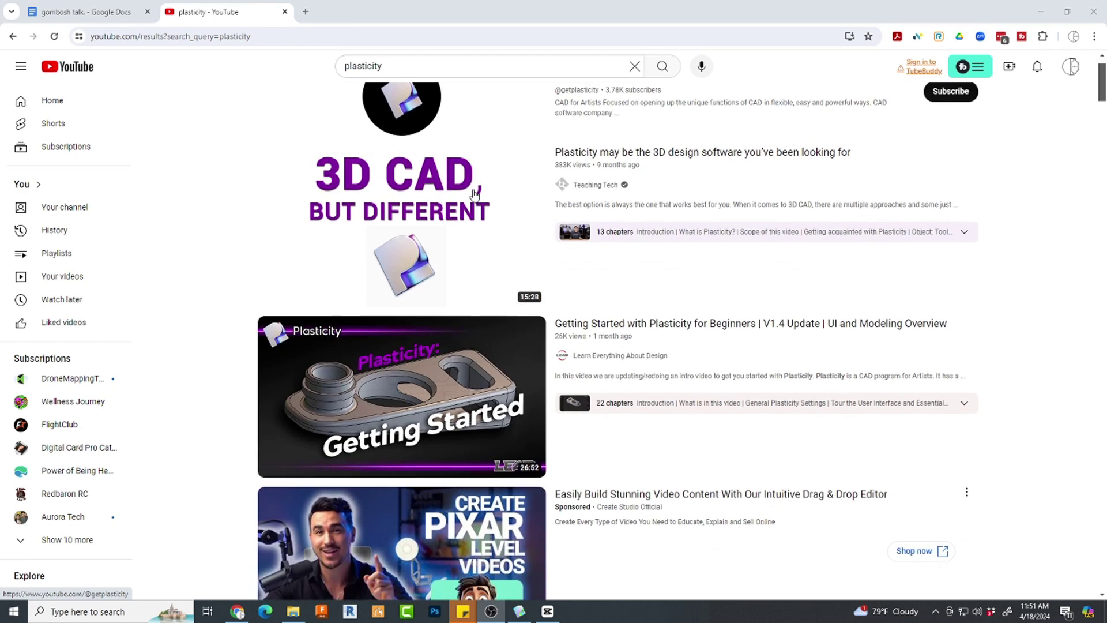
Browse the YouTube search results for plasticity tutorials and introductions
scroll(474, 195, down, 5)
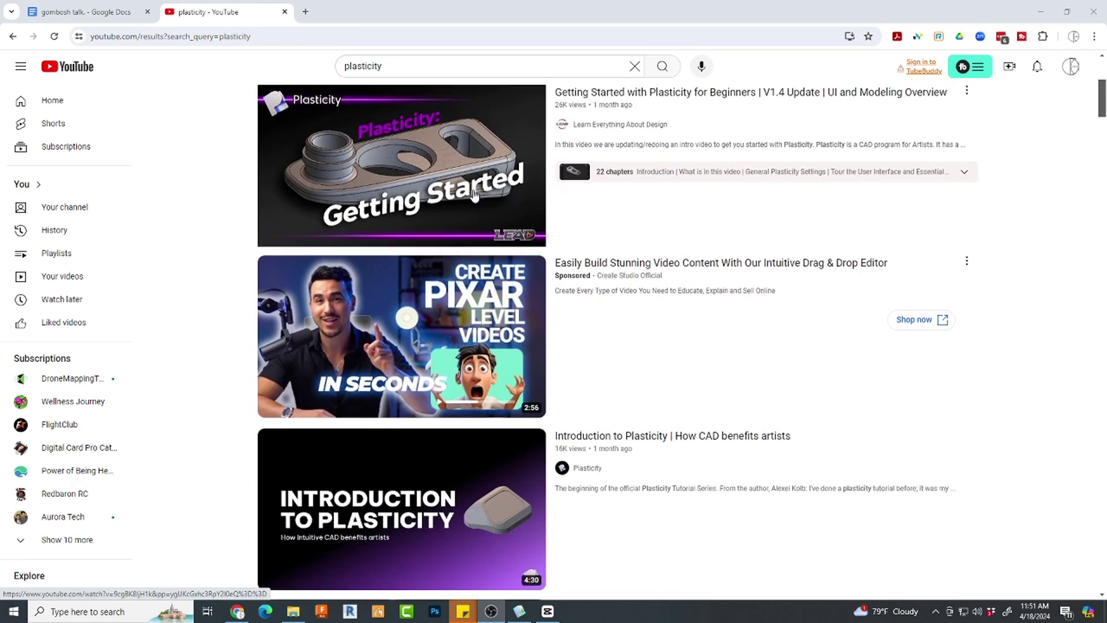
scroll(475, 195, down, 4)
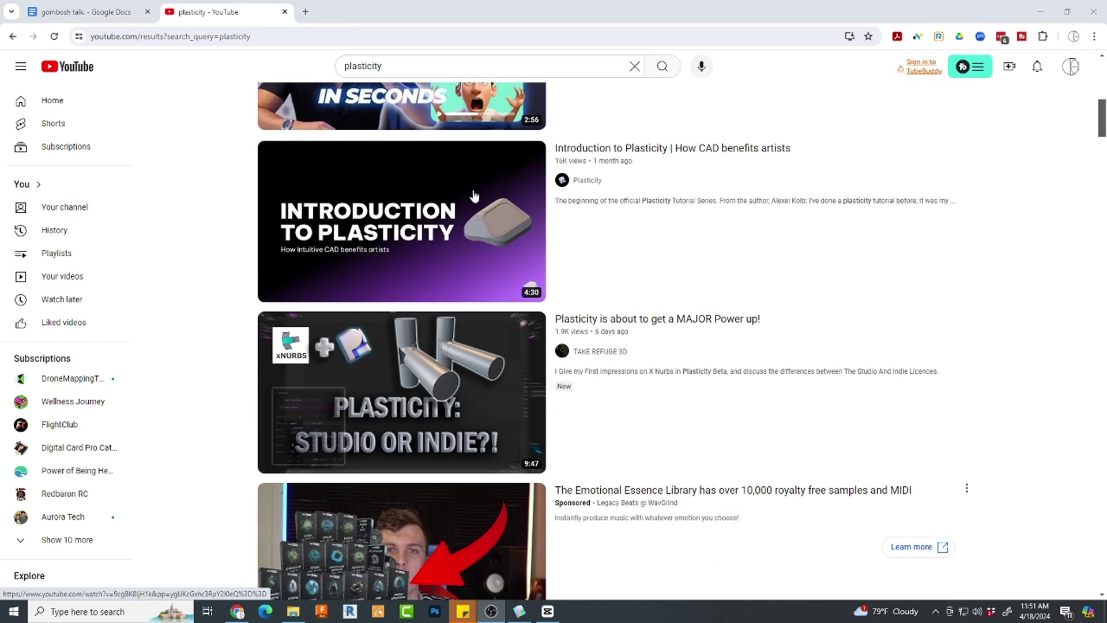
scroll(474, 195, down, 2)
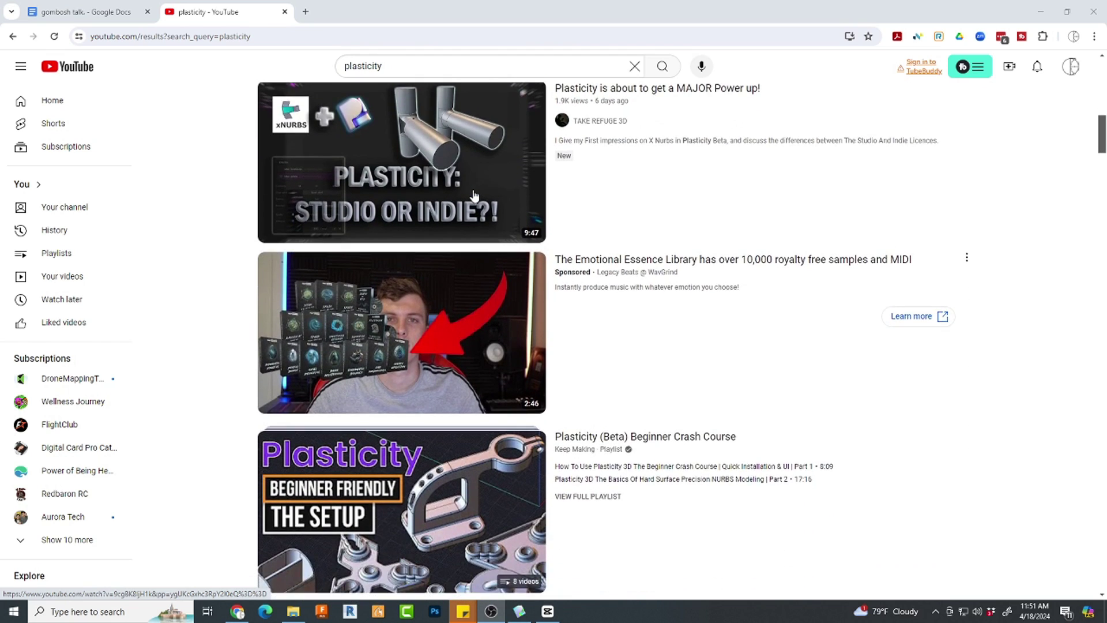
scroll(474, 194, down, 1)
scroll(472, 195, down, 5)
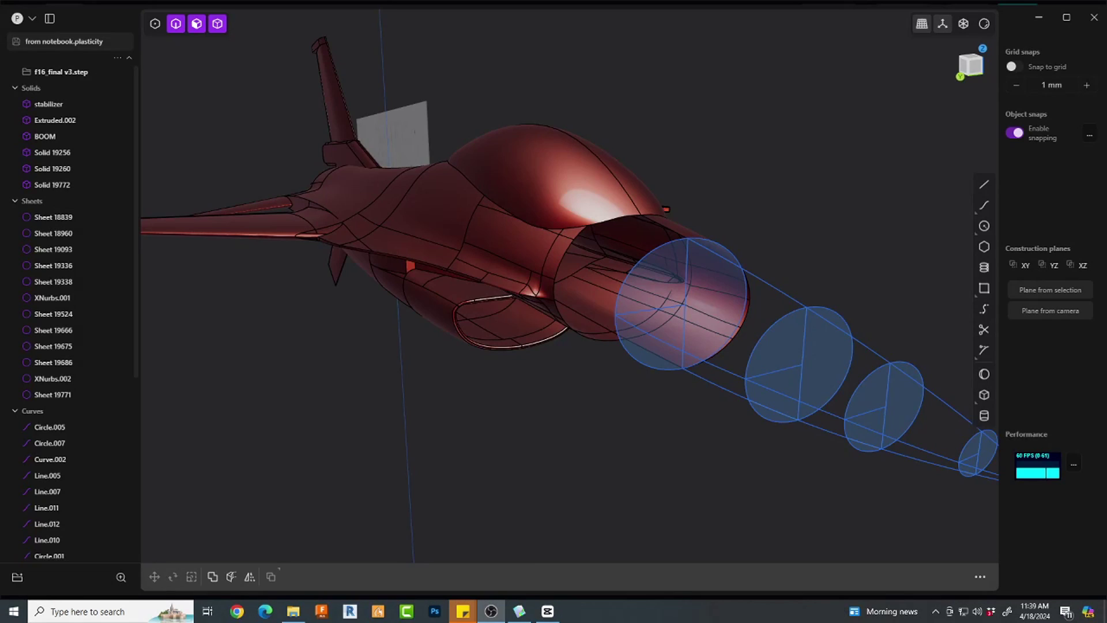
click(472, 468)
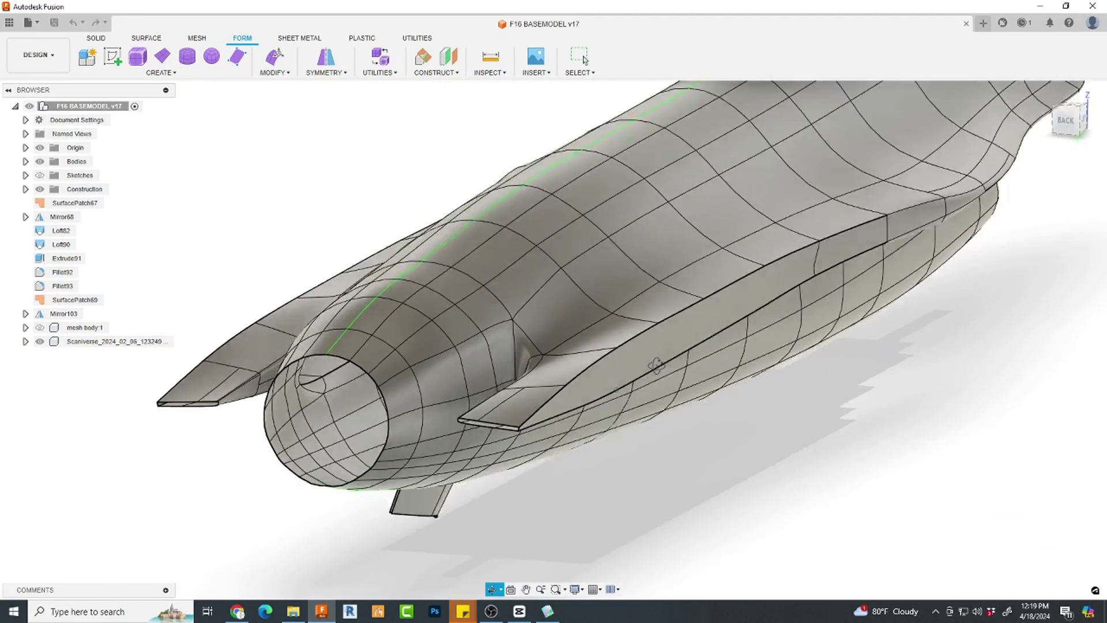
In Autodesk Fusion, crease the short edge on the rear fuselage of the F16 form where it meets the wing root
shift+middle_drag(656, 365, 579, 417)
scroll(578, 418, up, 4)
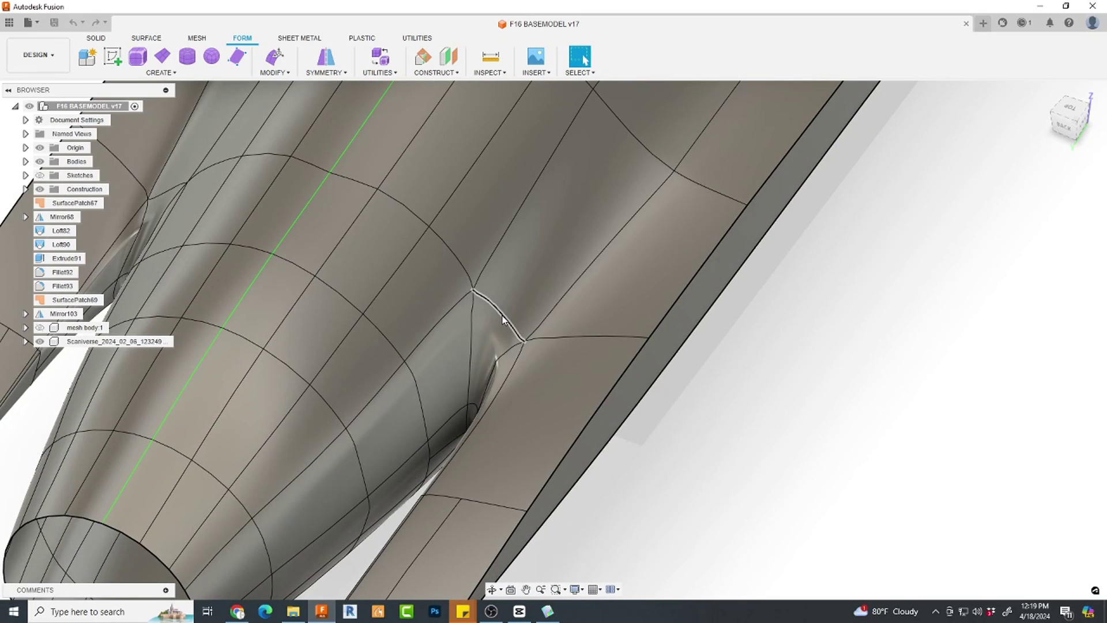
click(503, 320)
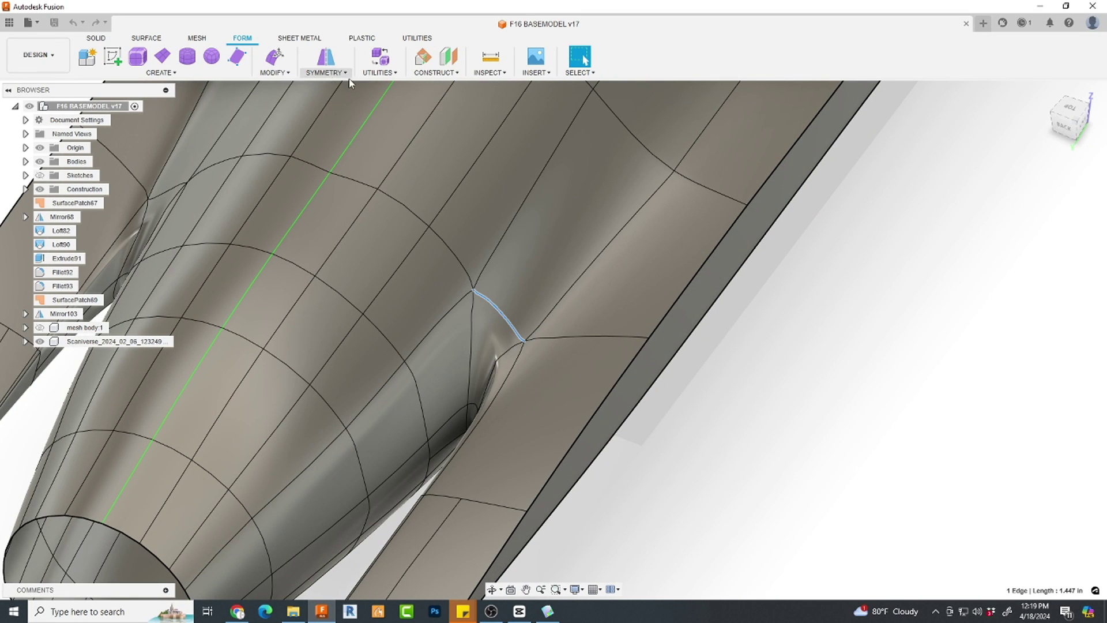
click(288, 76)
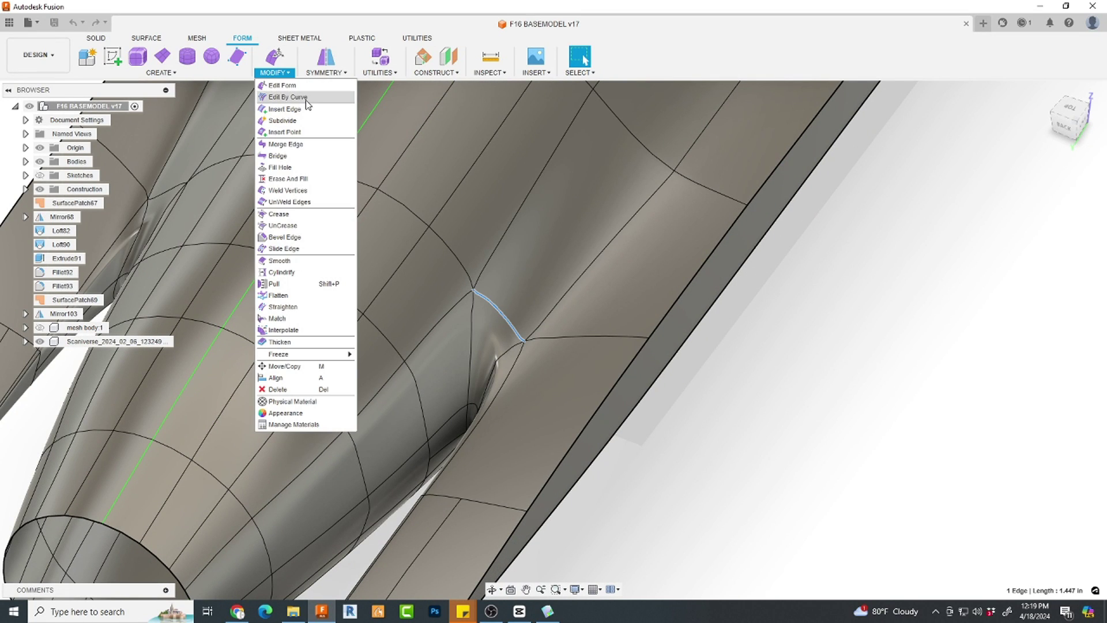
click(284, 215)
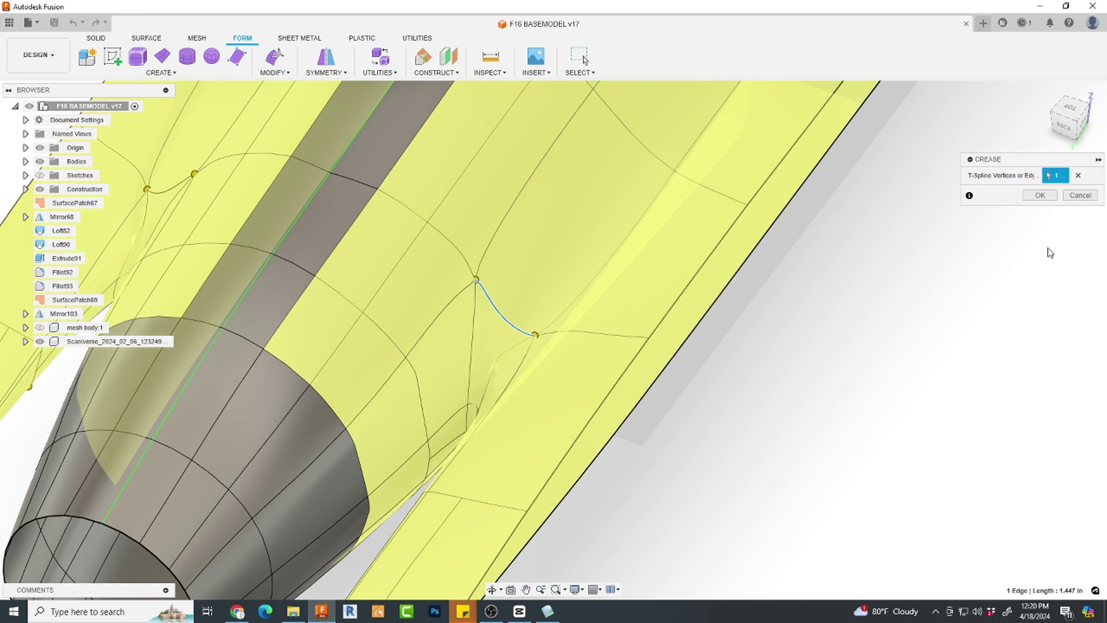
click(1039, 195)
shift+middle_drag(884, 257, 749, 388)
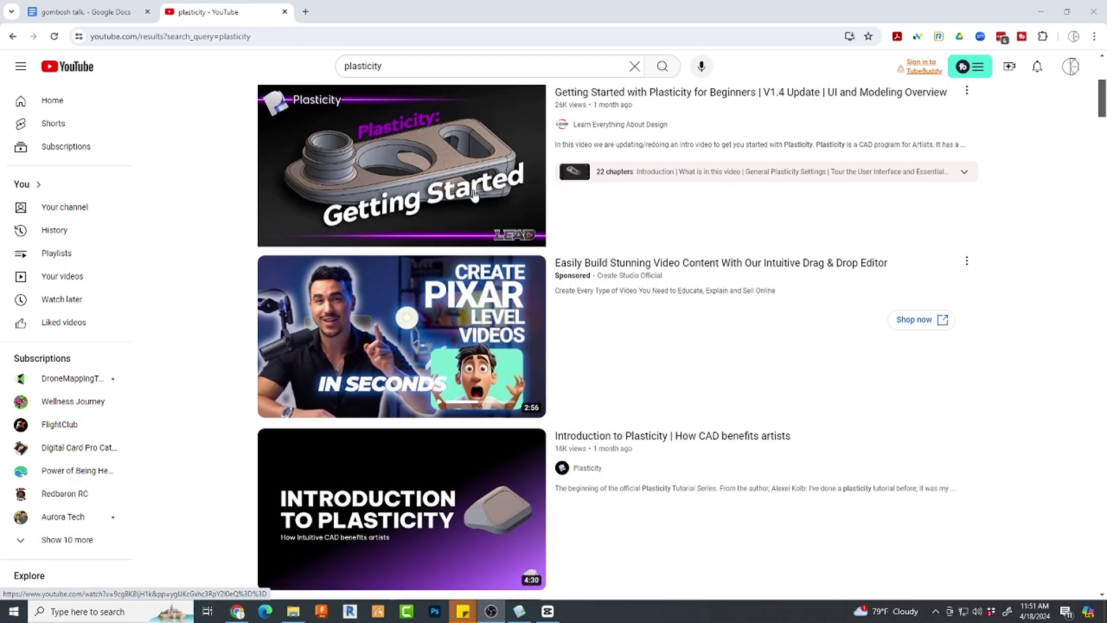
Return to the browser and look further down the plasticity video results on YouTube
scroll(474, 196, down, 2)
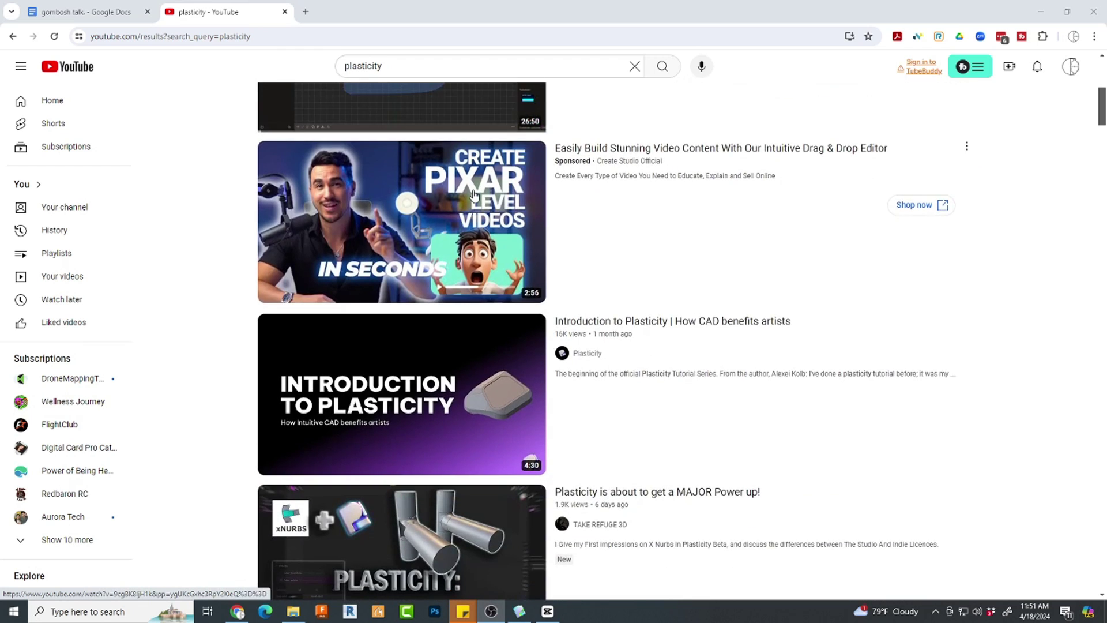
scroll(473, 195, down, 3)
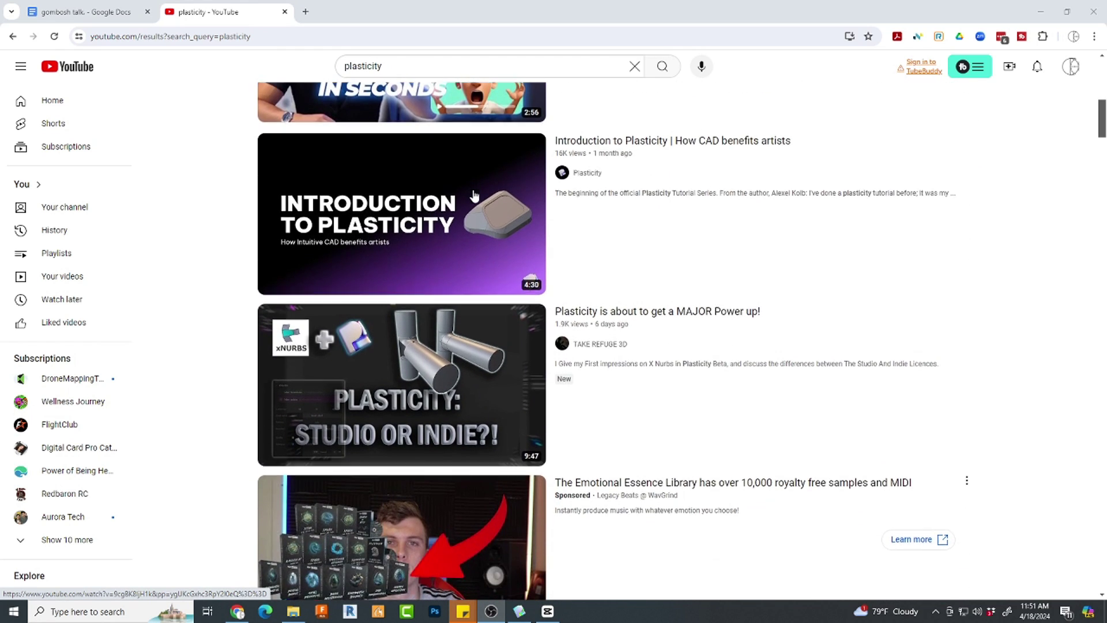
scroll(474, 195, down, 3)
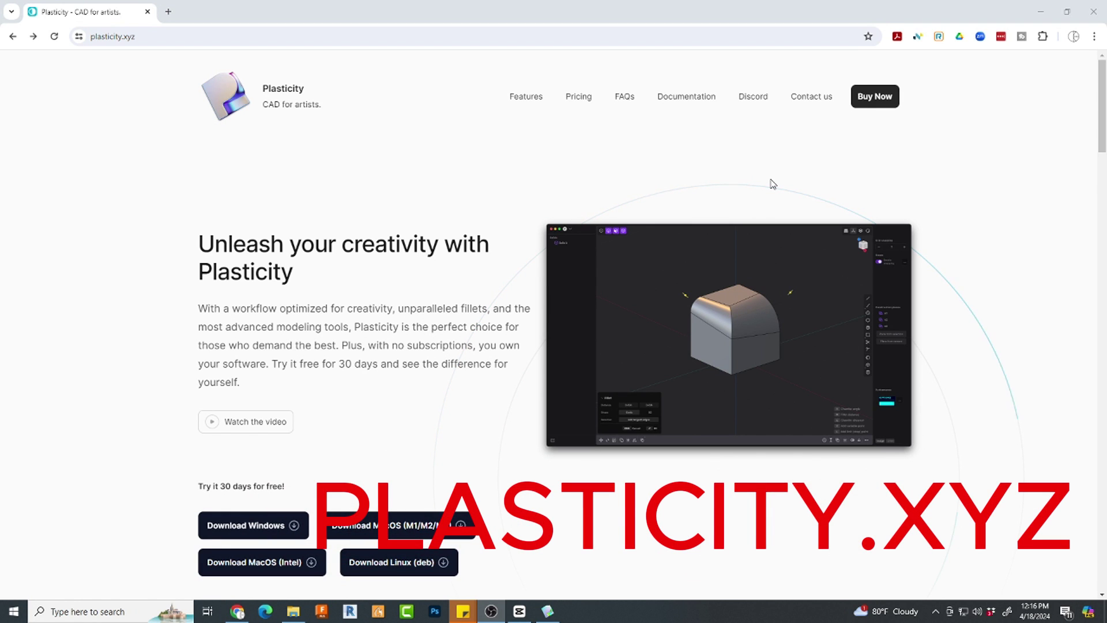
Read through the plasticity.xyz home page, from the trial downloads to the solid and surface modeling features
scroll(773, 183, down, 2)
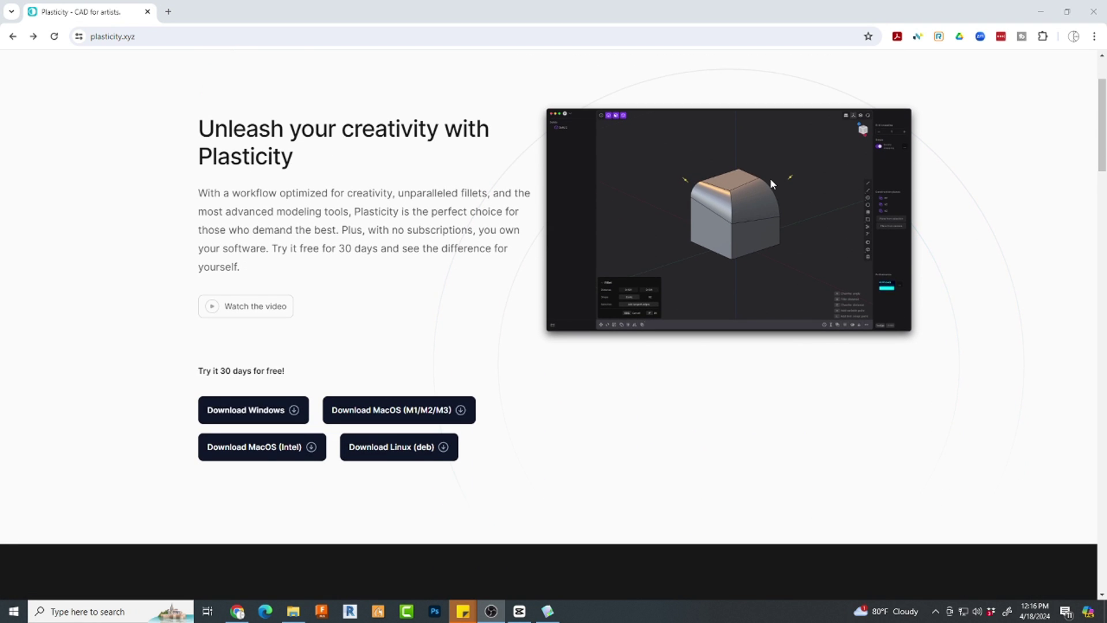
scroll(771, 183, down, 4)
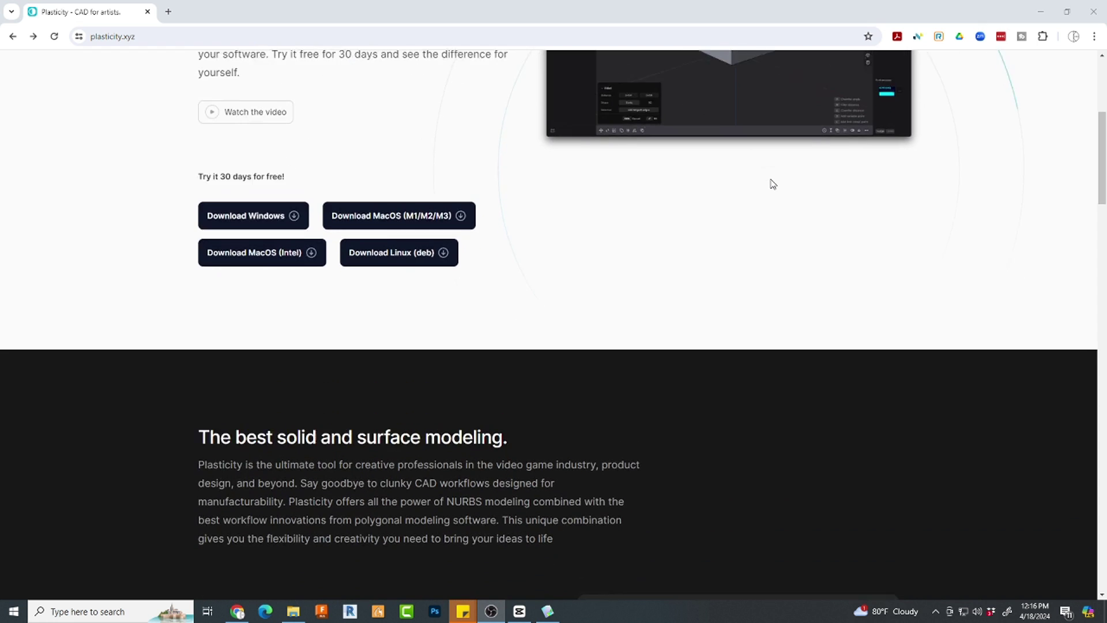
scroll(772, 184, down, 3)
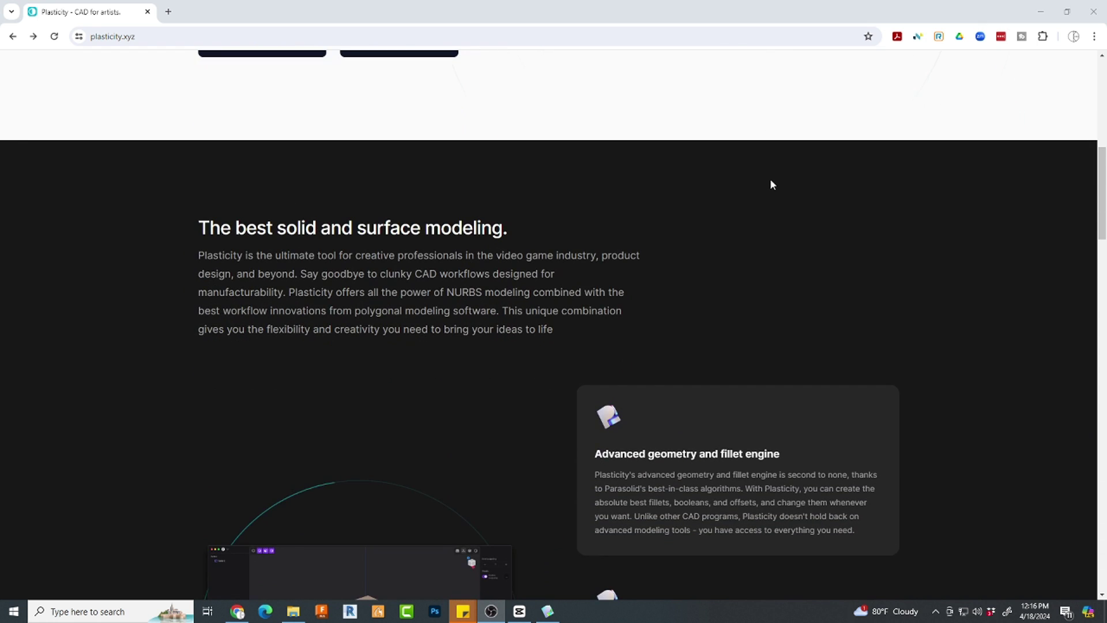
scroll(773, 184, down, 1)
scroll(772, 183, down, 1)
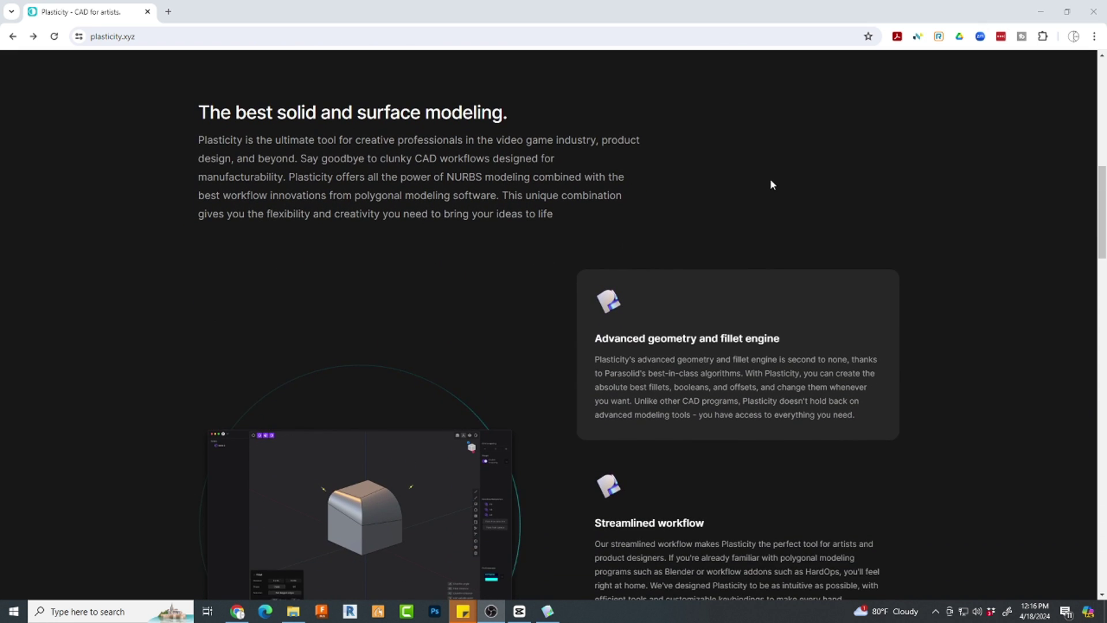
scroll(771, 183, down, 1)
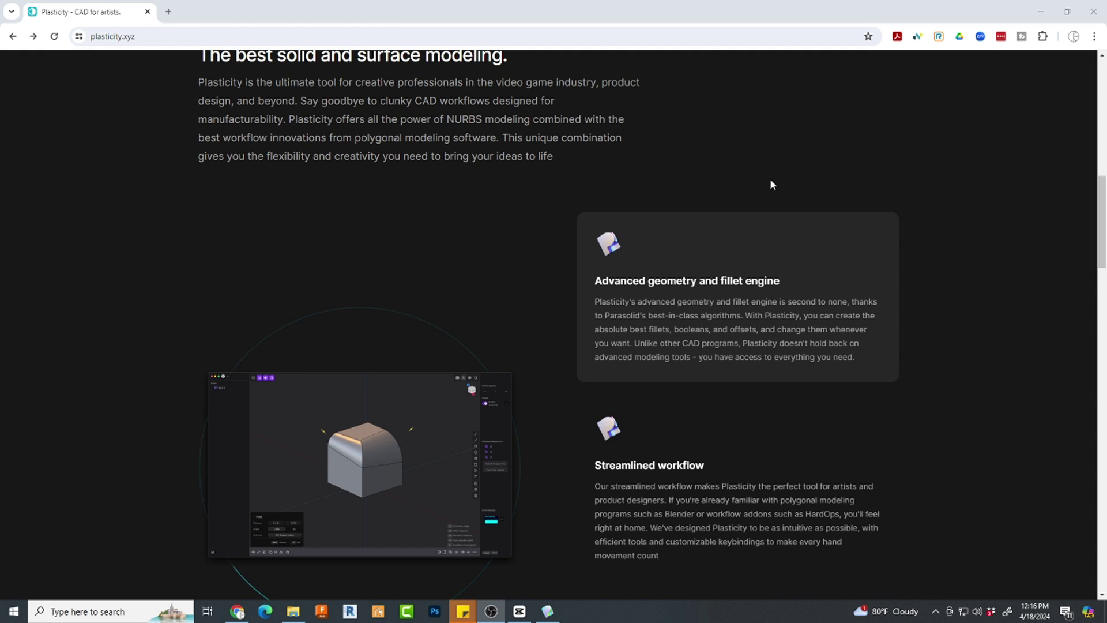
scroll(772, 184, down, 3)
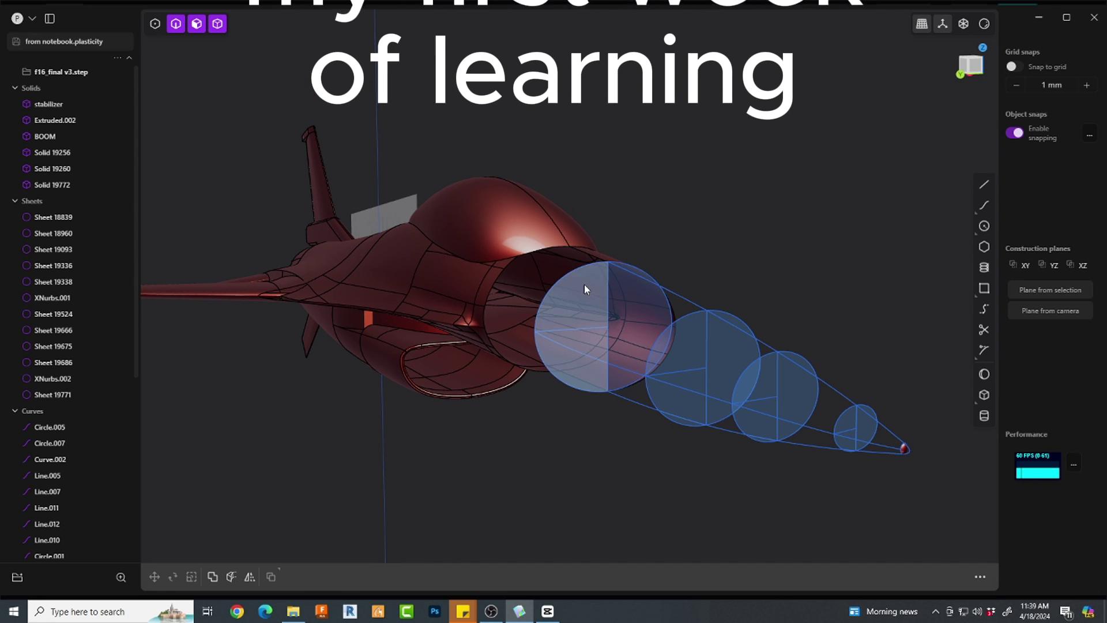
In Plasticity, loft the jet's nose cone through the five cross-section circles
click(577, 269)
click(685, 315)
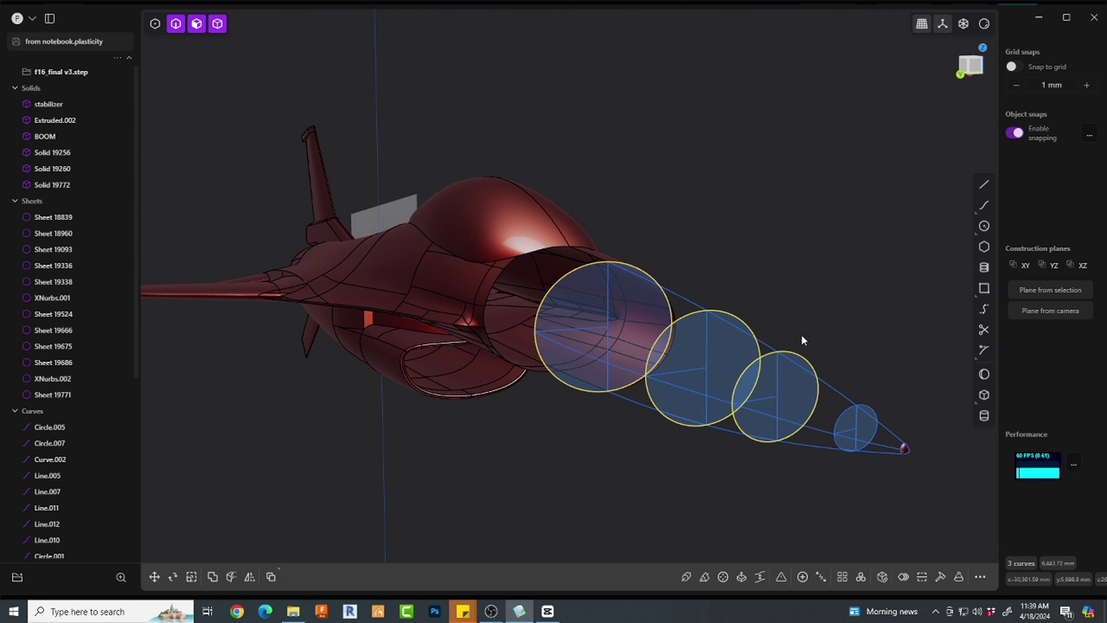
click(871, 411)
key(f)
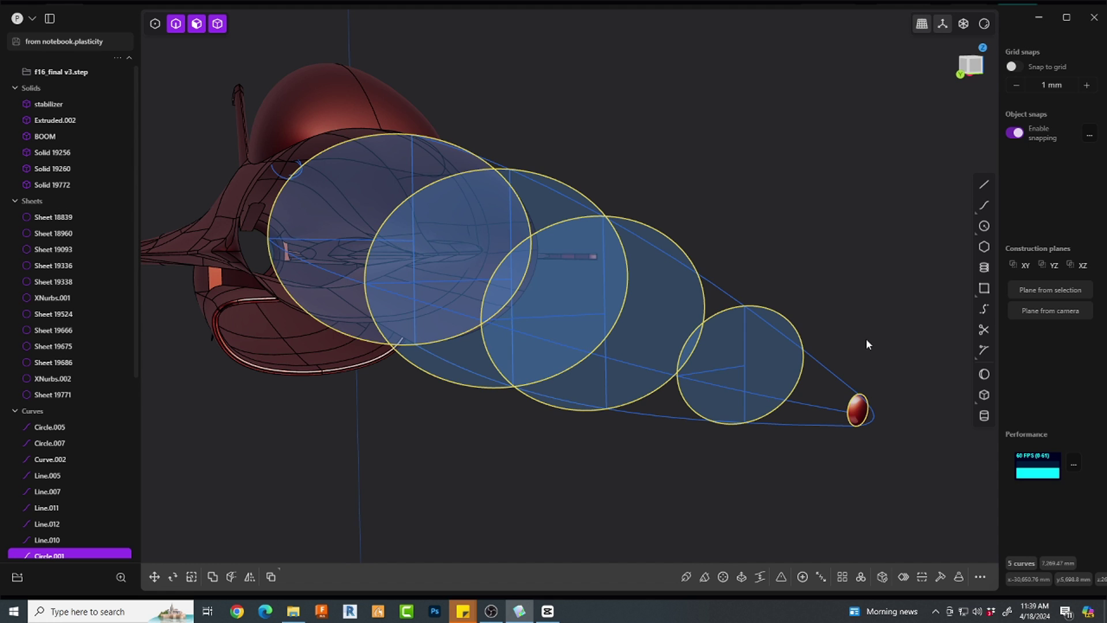
key(l)
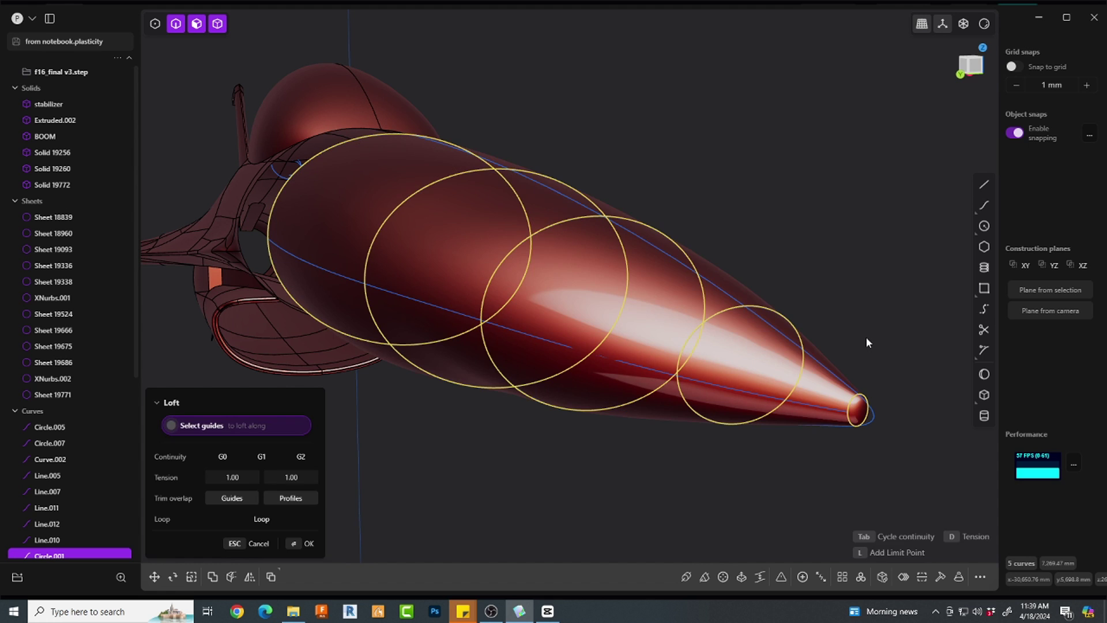
Add the upper, side and lower lengthwise nose curves as guides for the loft
click(832, 374)
click(819, 405)
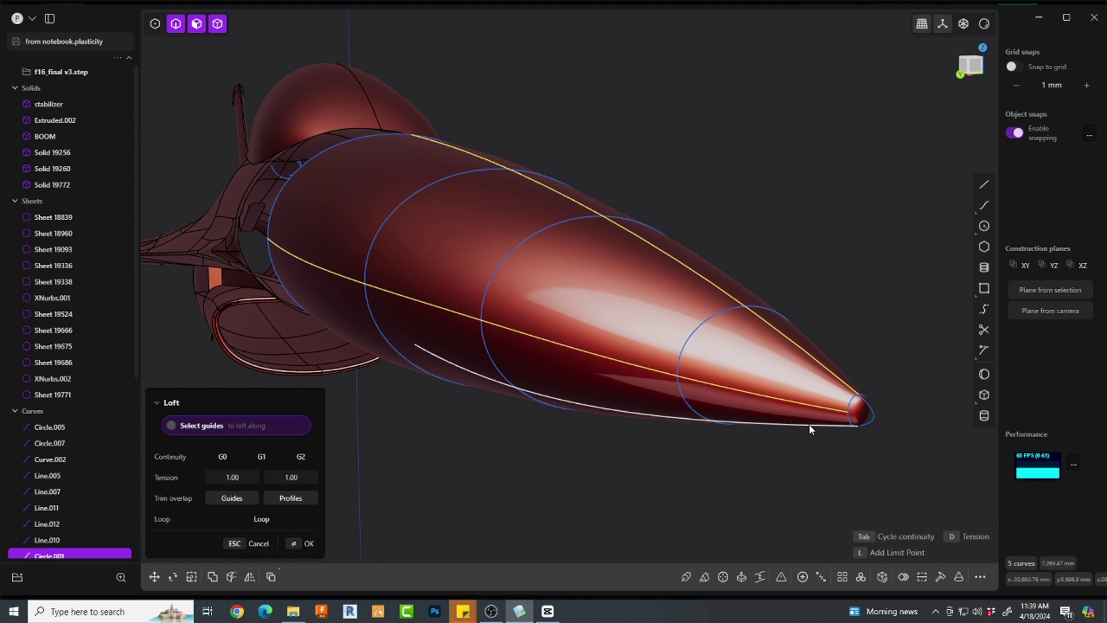
click(808, 424)
middle_drag(807, 430, 725, 479)
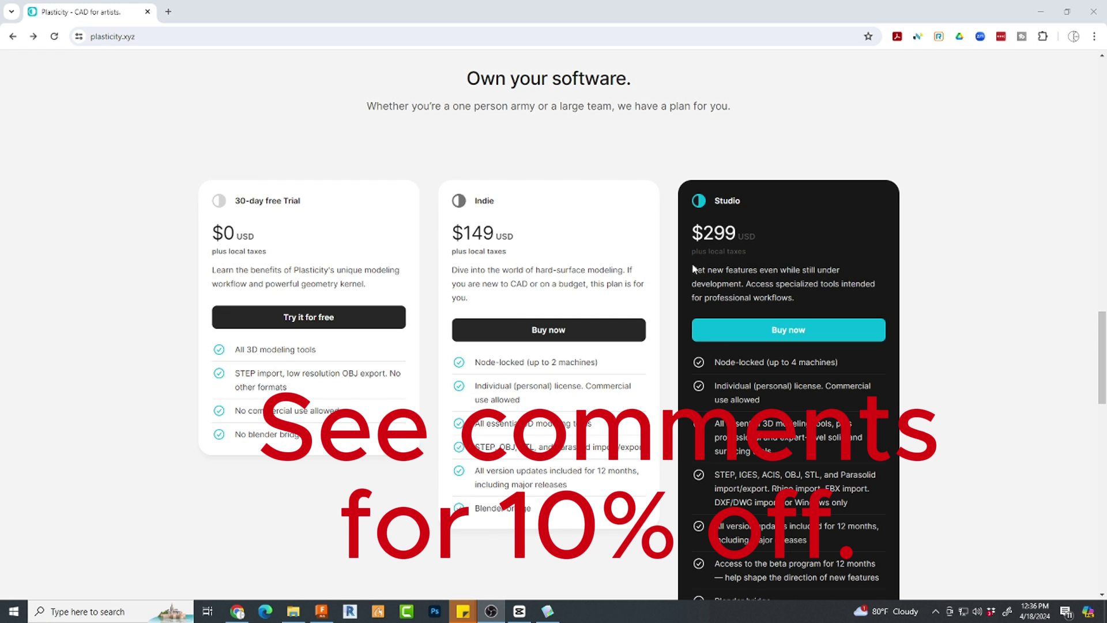
Review the Studio and Indie purchase options on the plasticity.xyz pricing page
click(767, 329)
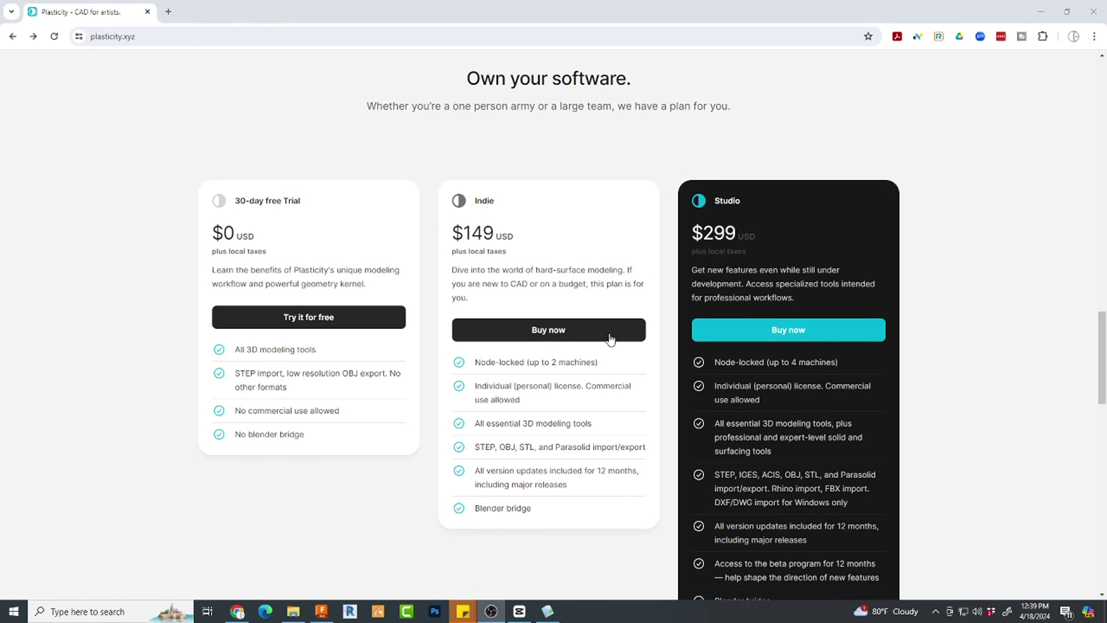
click(560, 332)
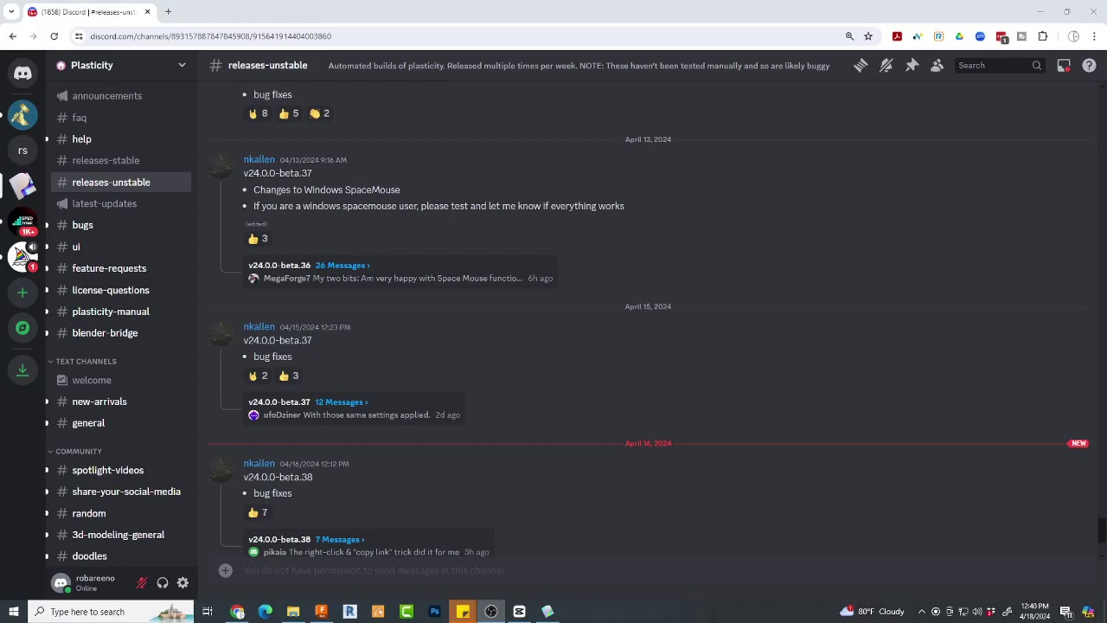
Look back through older beta release notes in the releases-unstable channel of the Plasticity Discord
scroll(419, 402, up, 10)
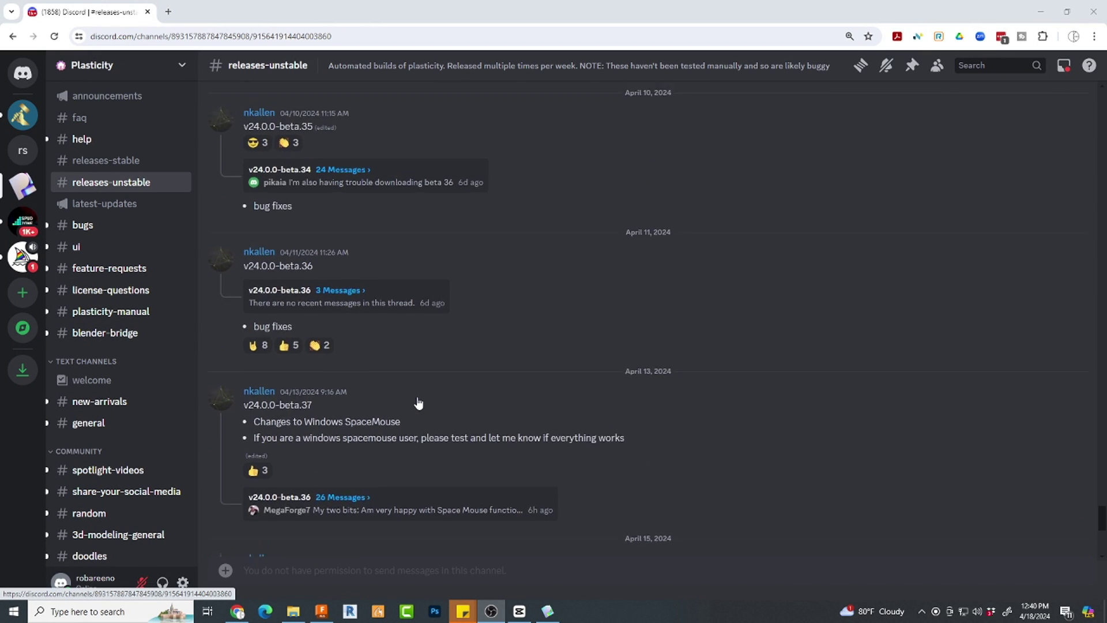
scroll(419, 403, up, 5)
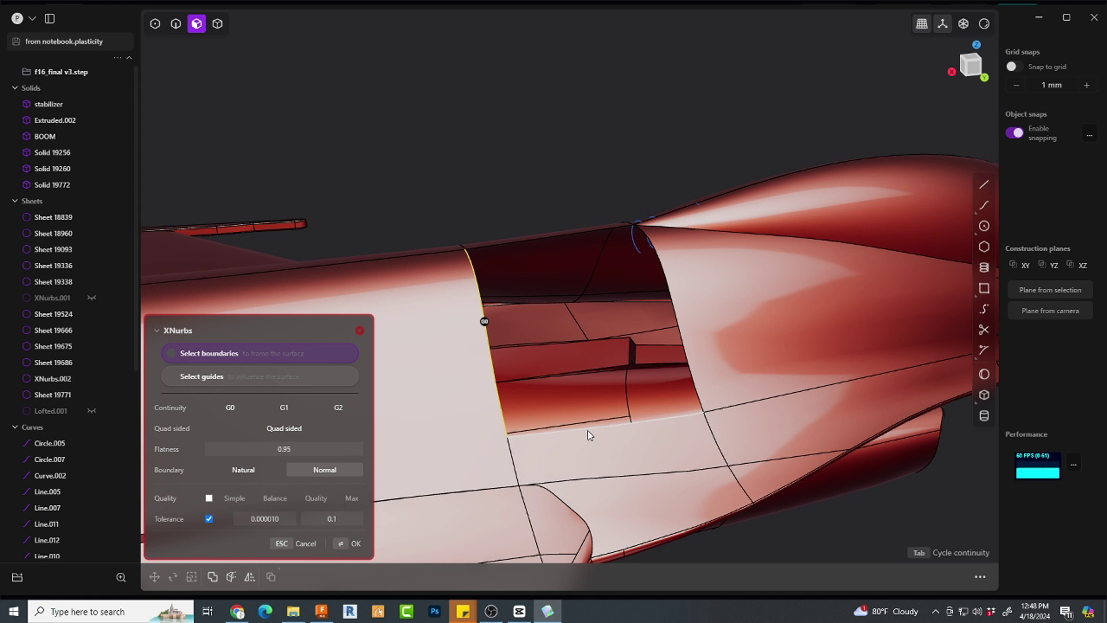
In Plasticity, bound the XNurbs patch with the fuselage opening's remaining three edges and set its continuity to G2
click(588, 431)
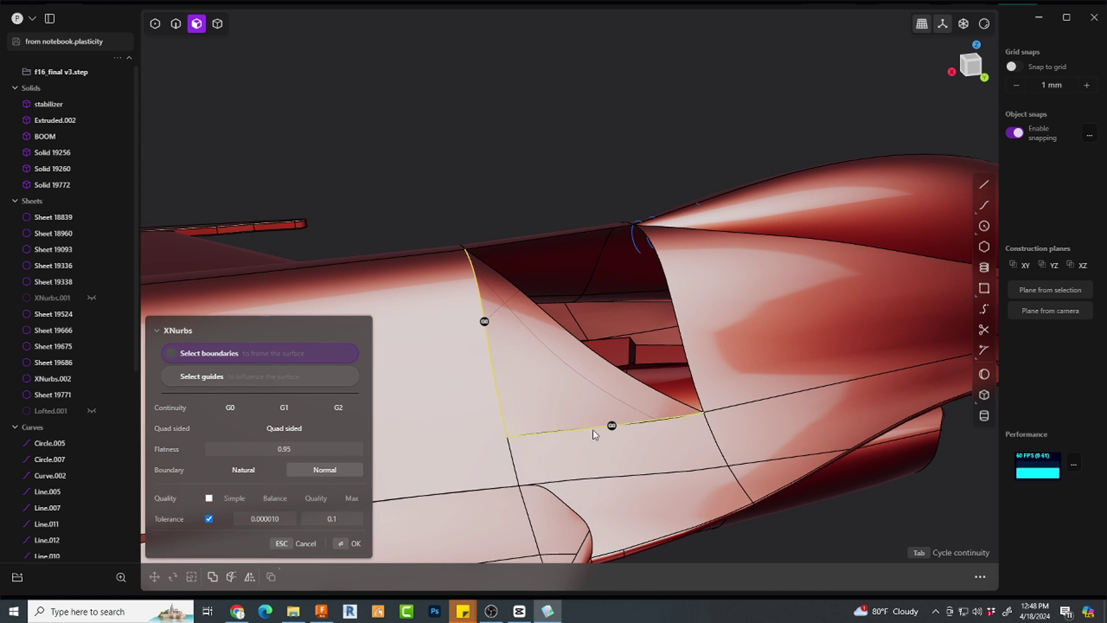
click(698, 396)
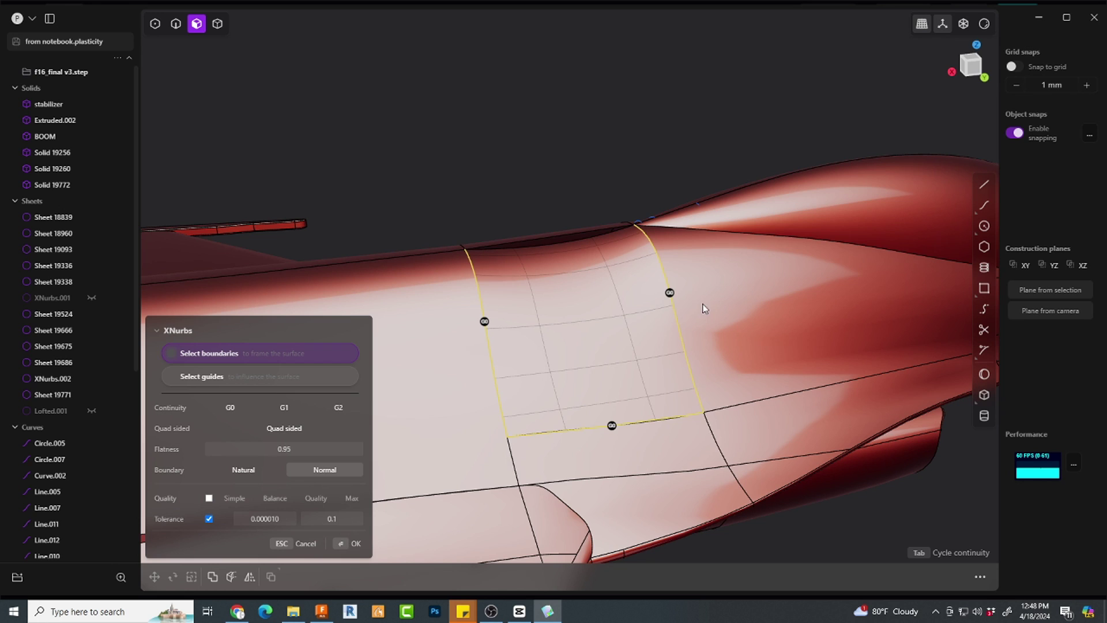
click(575, 230)
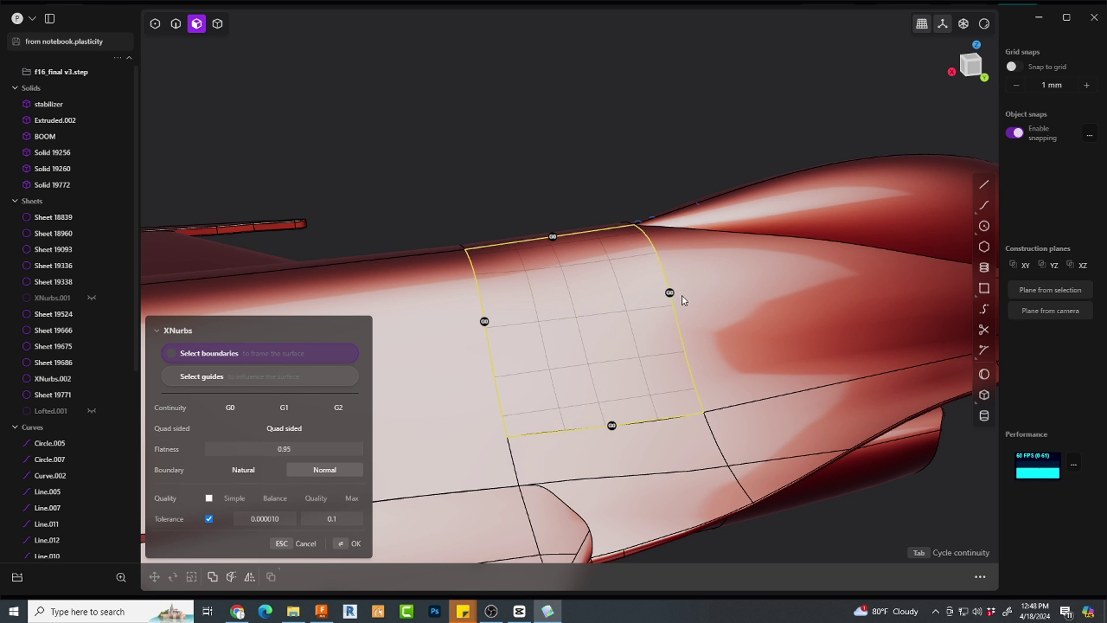
click(340, 409)
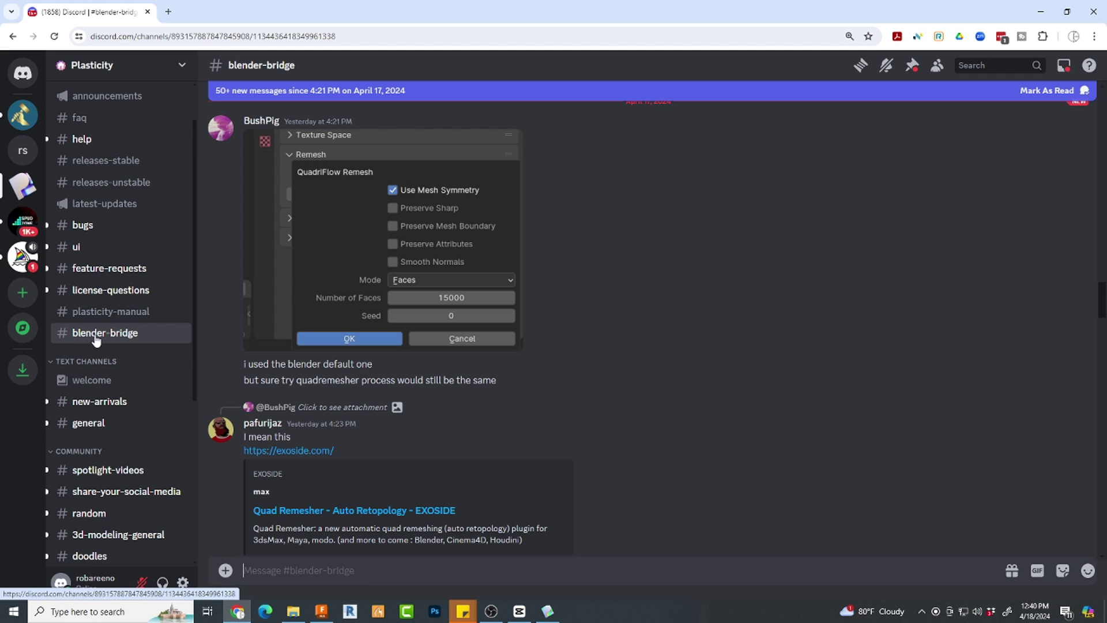
Read the recent remeshing discussion in the blender-bridge channel of the Plasticity Discord
scroll(719, 248, down, 7)
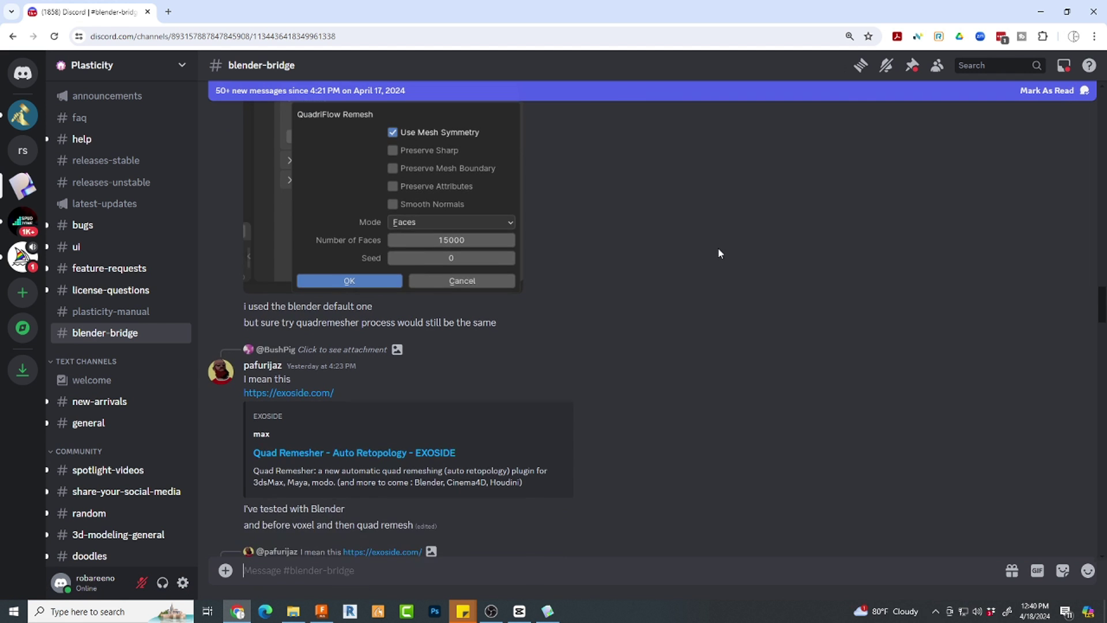
scroll(718, 248, down, 7)
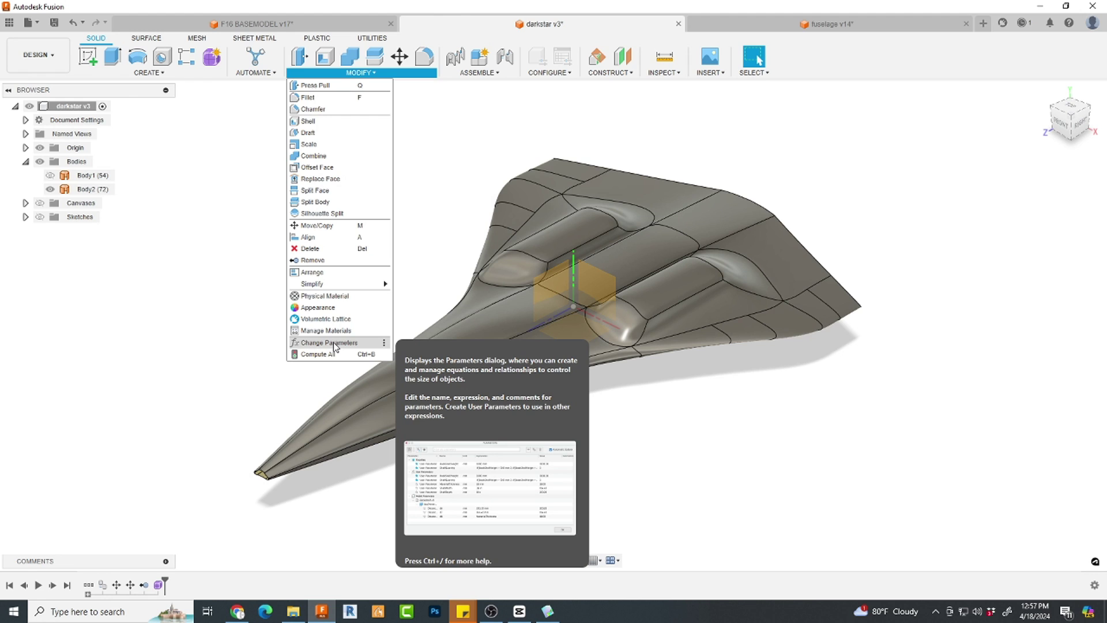
In Autodesk Fusion, open the Parameters dialog for the darkstar design
click(332, 343)
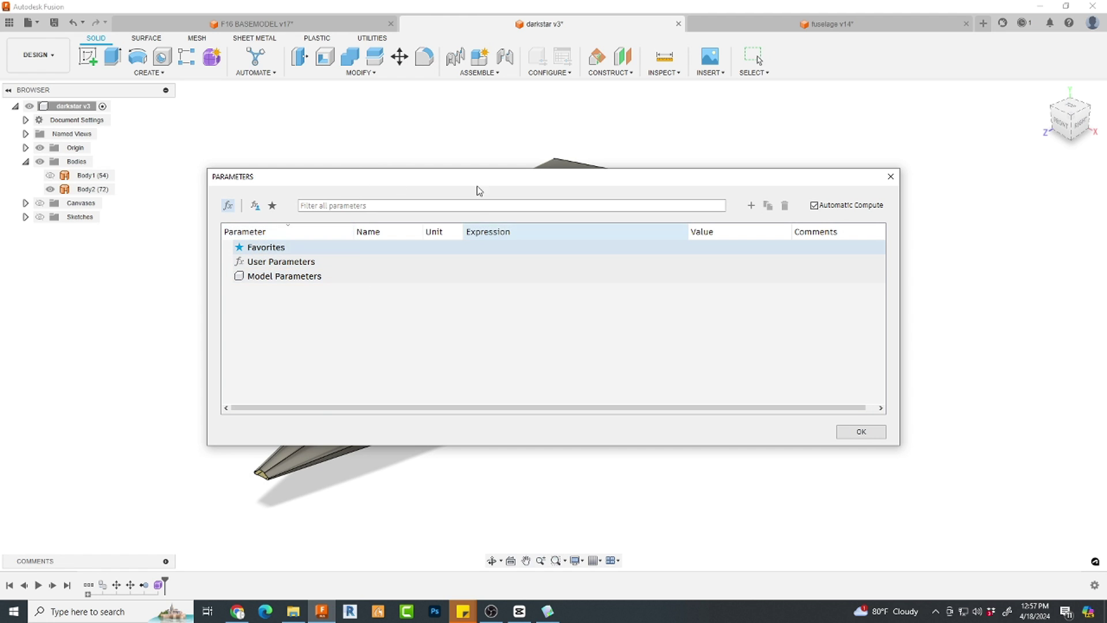
Sculpt the rounded T-spline box by pulling its rear faces upward and about 4 mm outward, and finish the form
key(Escape)
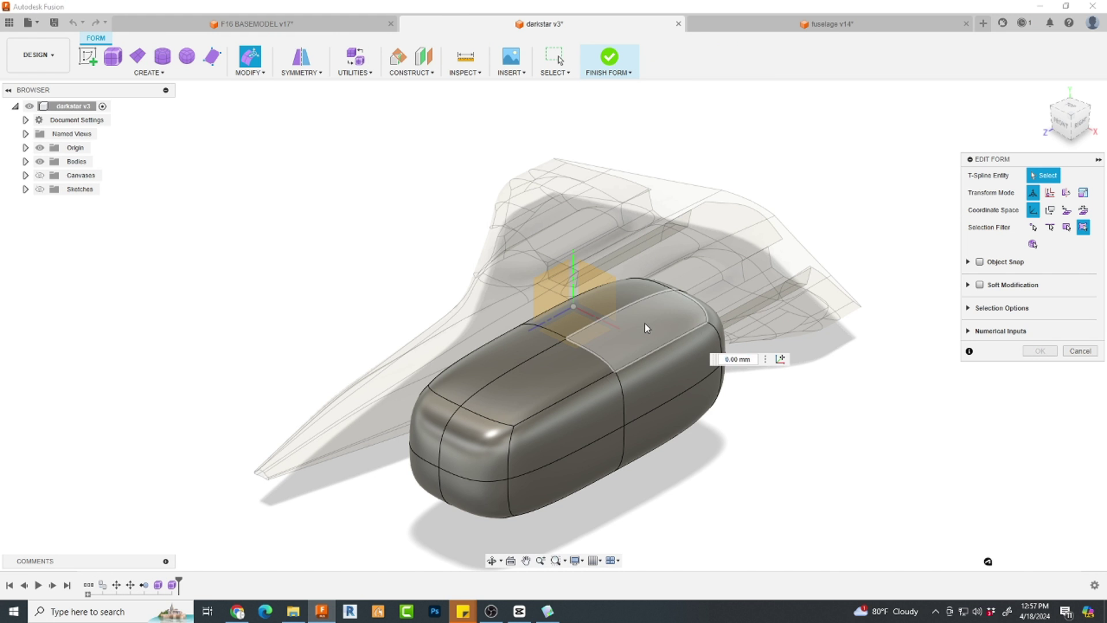
click(644, 320)
drag(639, 292, 643, 188)
click(673, 298)
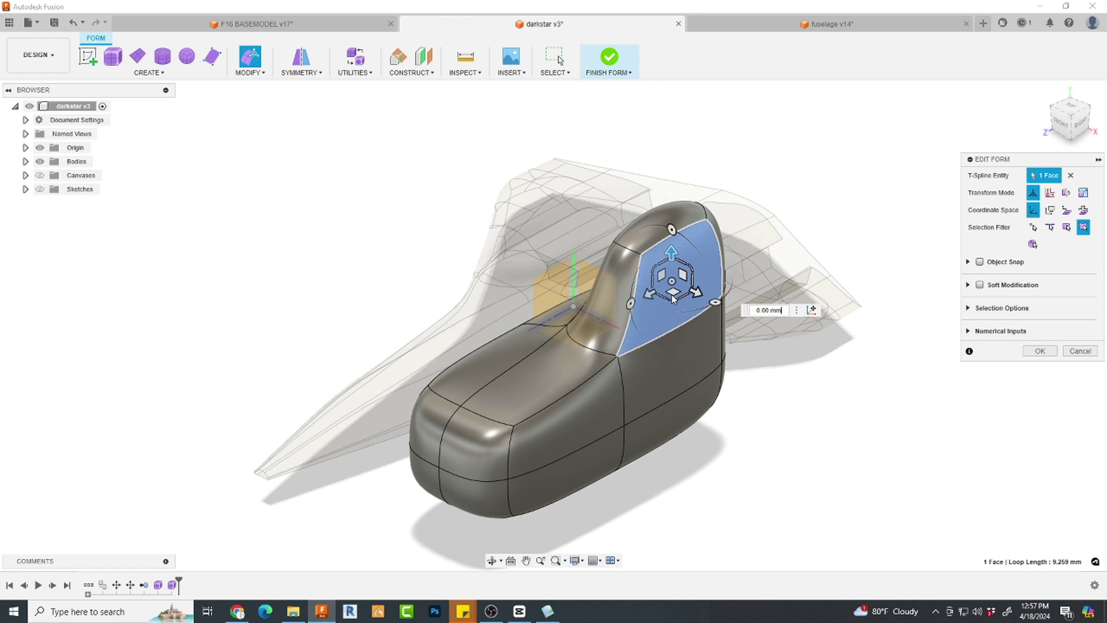
drag(699, 301, 842, 360)
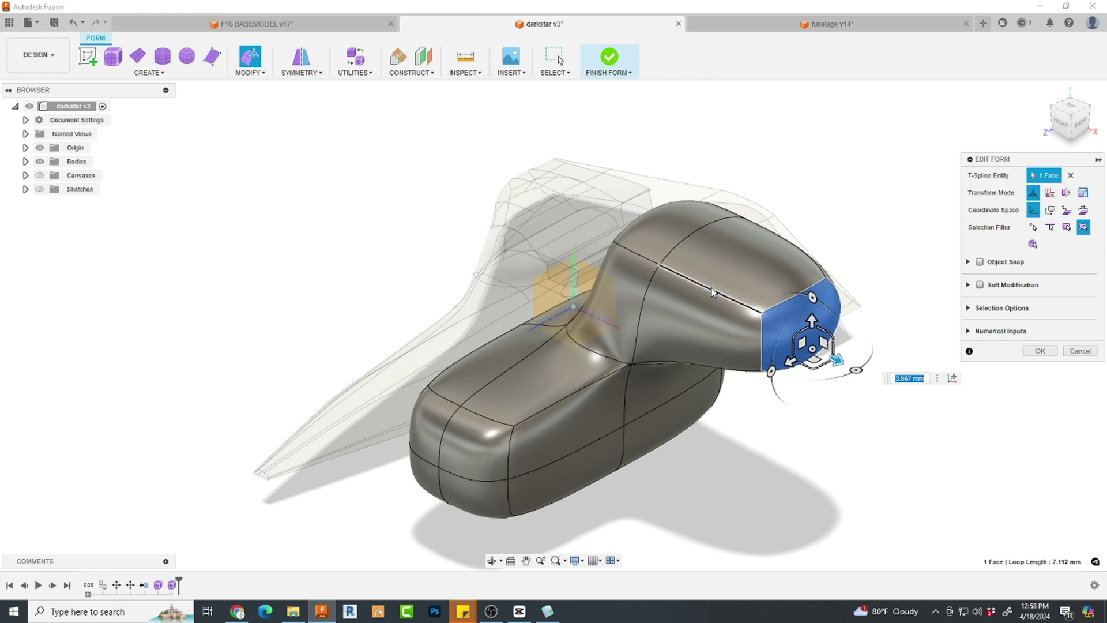
click(747, 278)
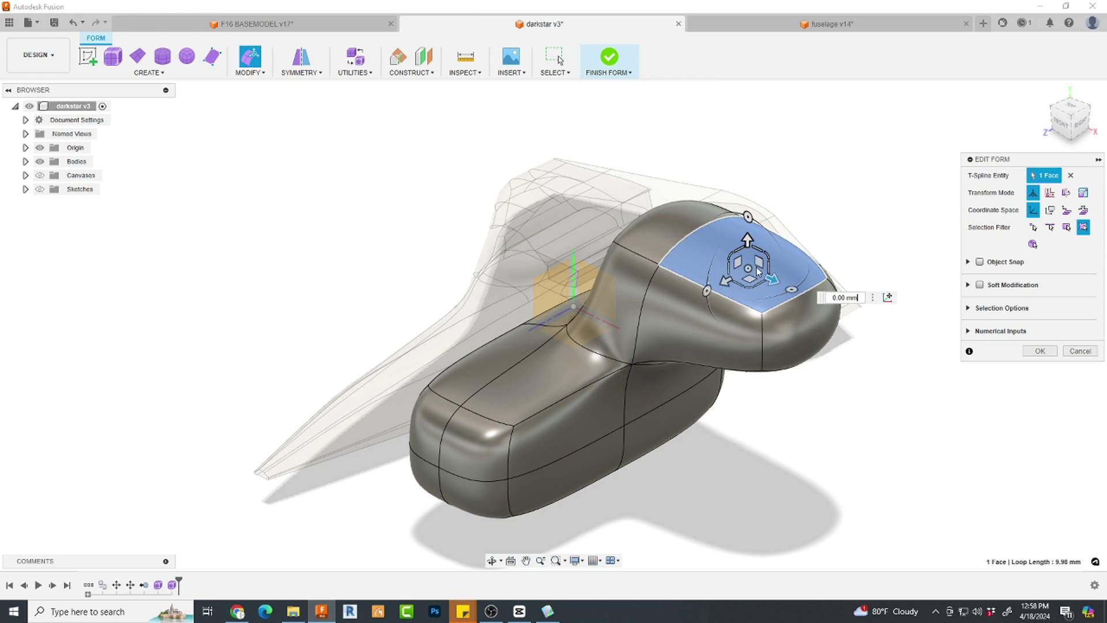
drag(744, 245, 757, 142)
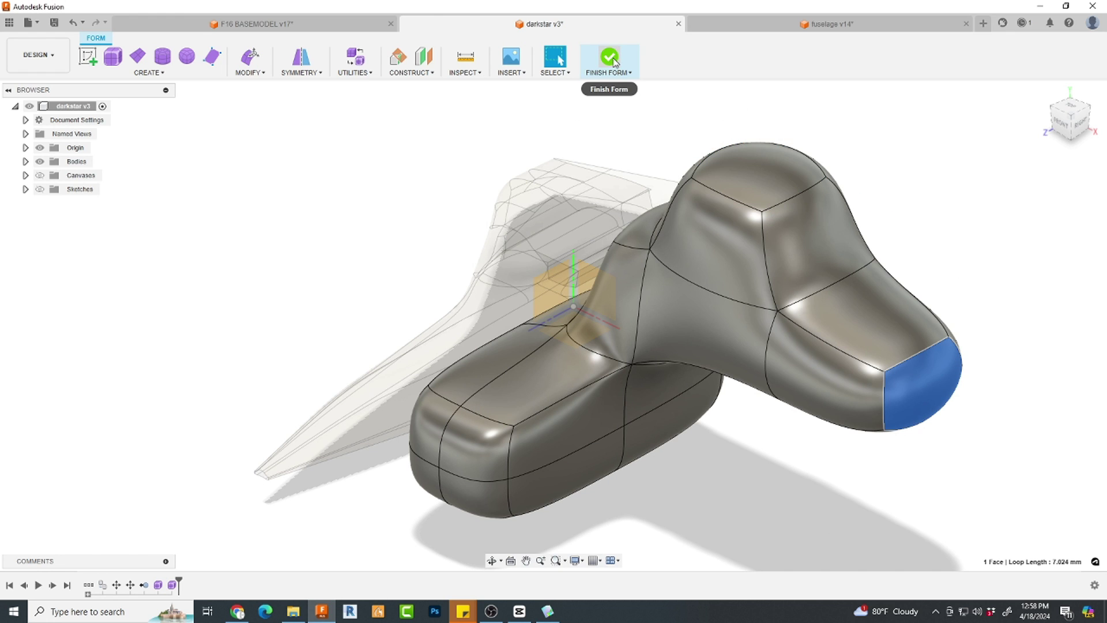
click(610, 59)
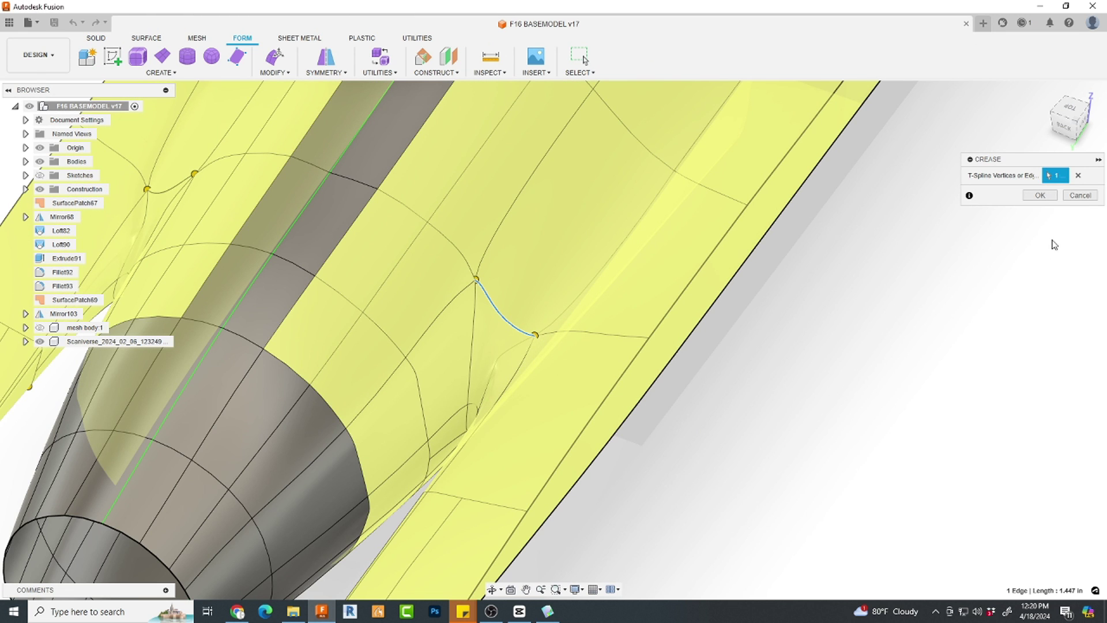
Crease the selected T-spline edge beside the tail in the F16 BASEMODEL design
click(1040, 196)
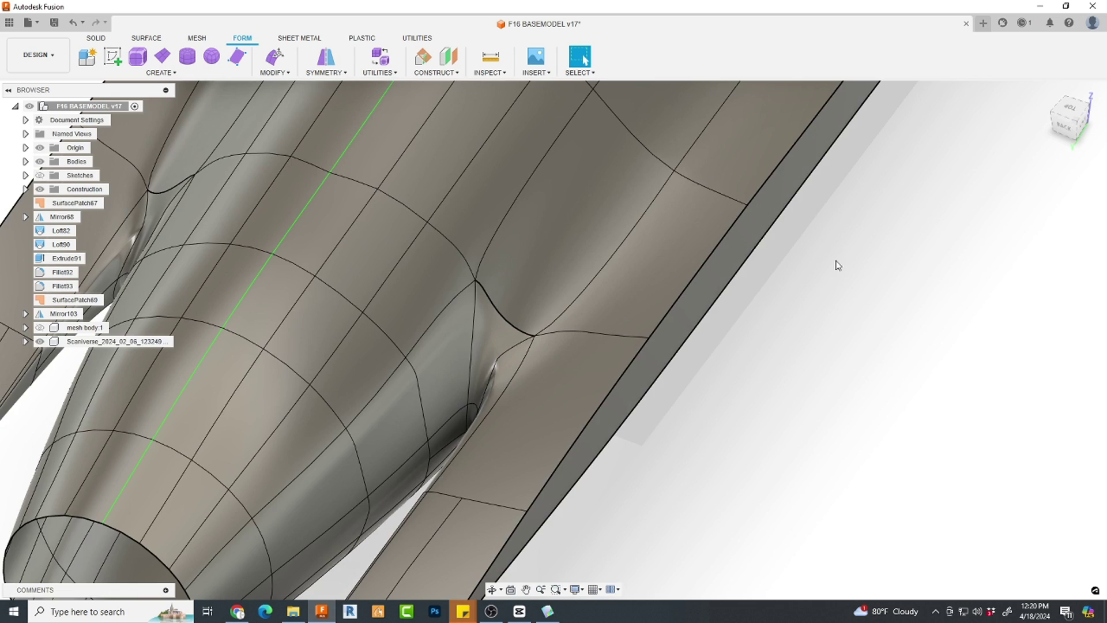
shift+middle_drag(838, 265, 752, 397)
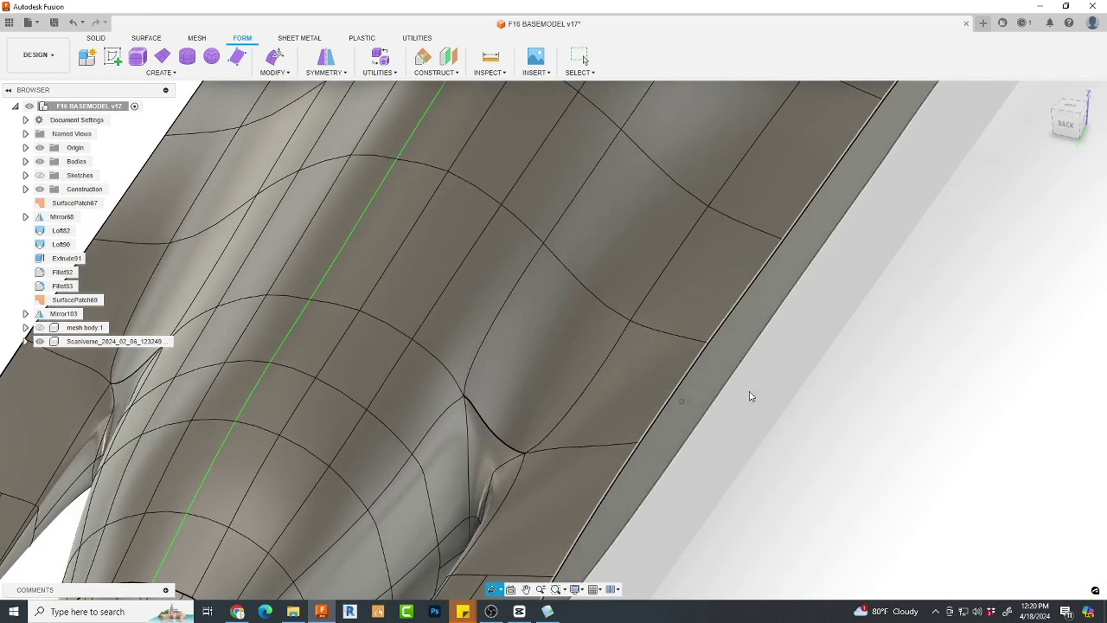
middle_drag(529, 529, 576, 514)
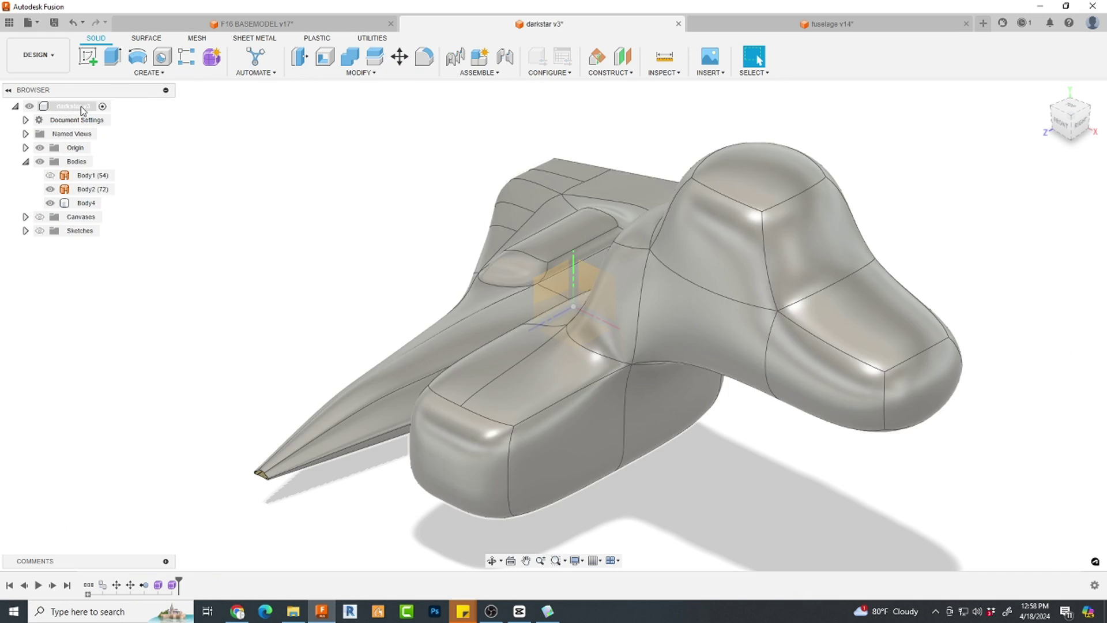
Stop capturing design history for the darkstar design and accept removal of its timeline
right_click(83, 107)
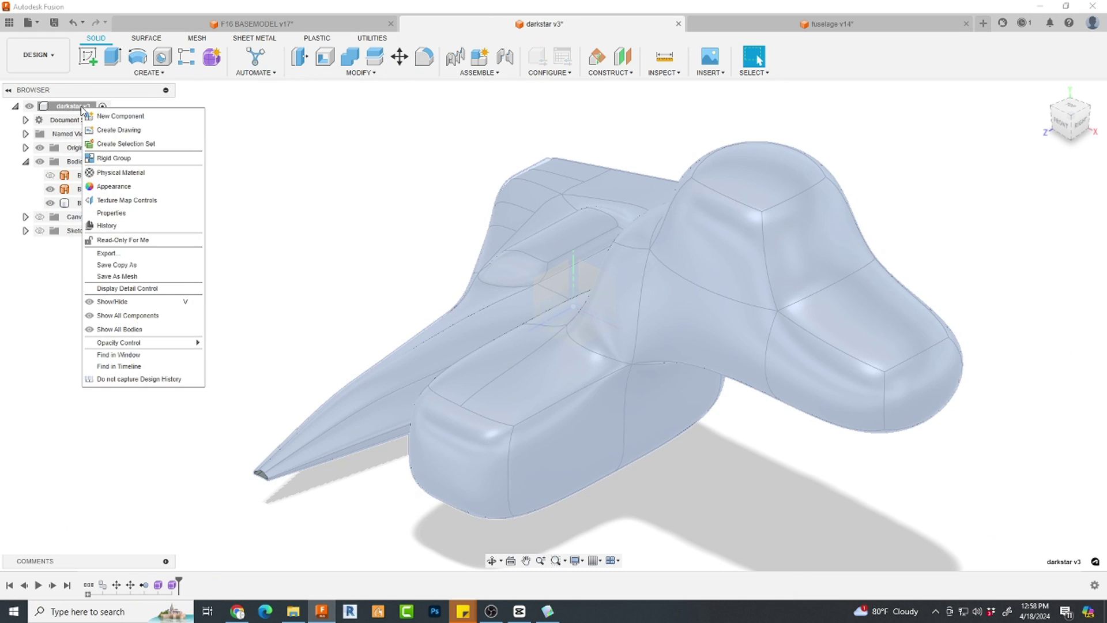
click(145, 379)
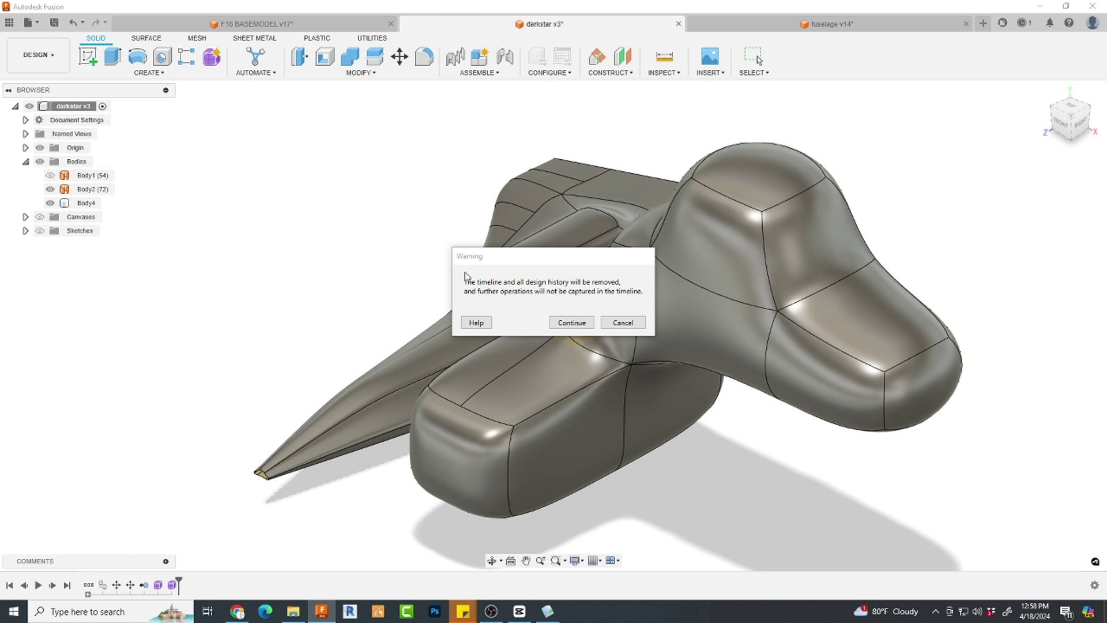
click(571, 323)
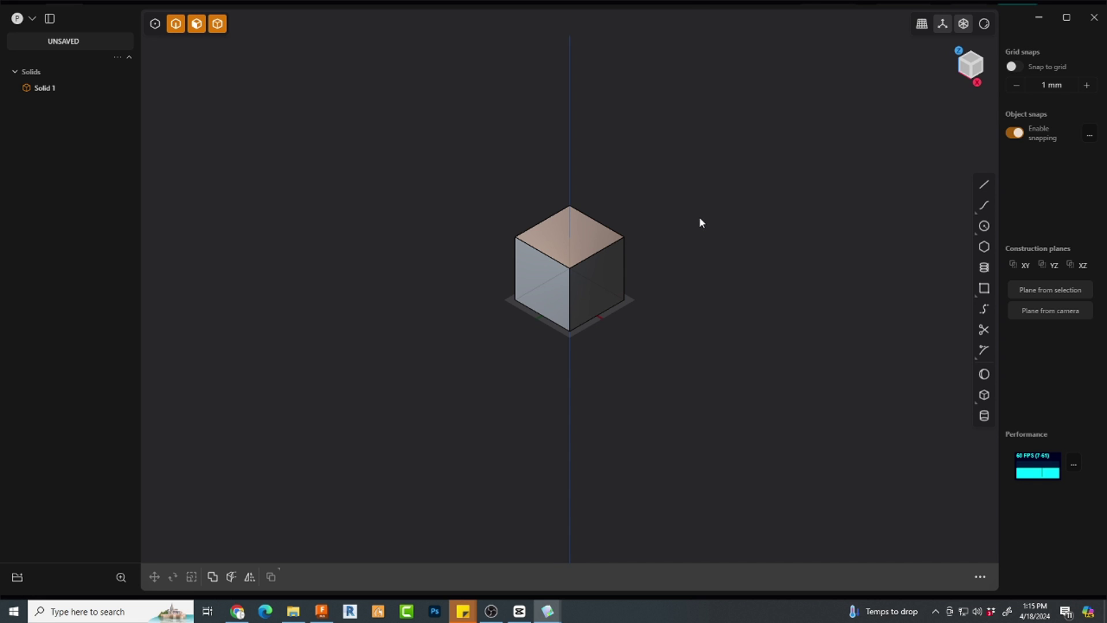
Switch to Plasticity and look through the list of available commands in the command search
mouse_move(701, 222)
shift+middle_down()
mouse_move(684, 258)
mouse_move(680, 243)
mouse_move(672, 255)
shift+middle_up()
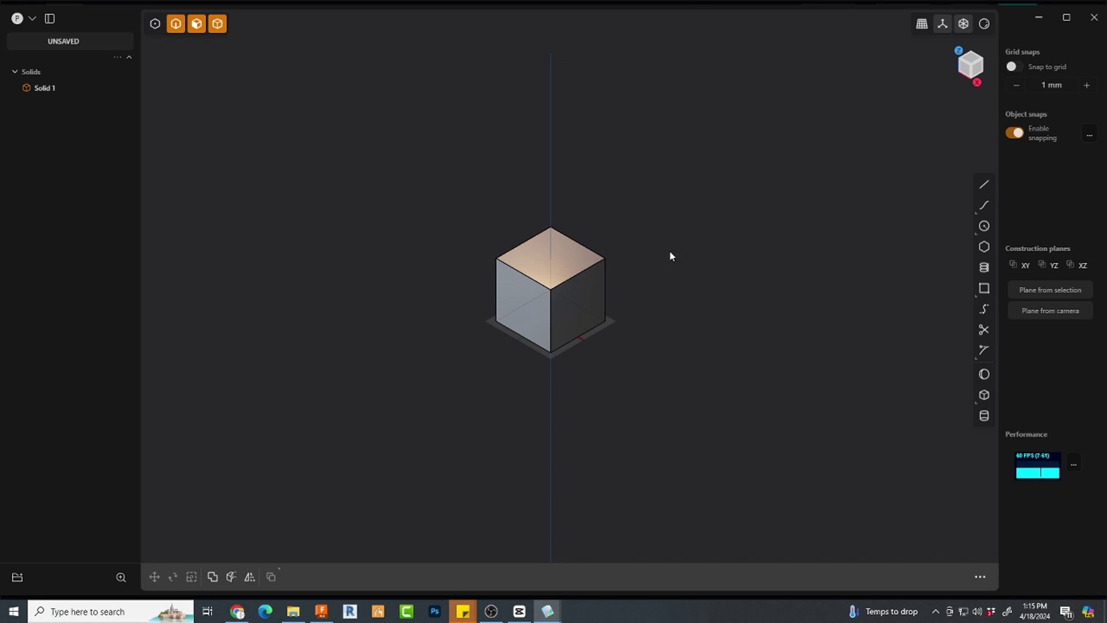
scroll(642, 323, down, 2)
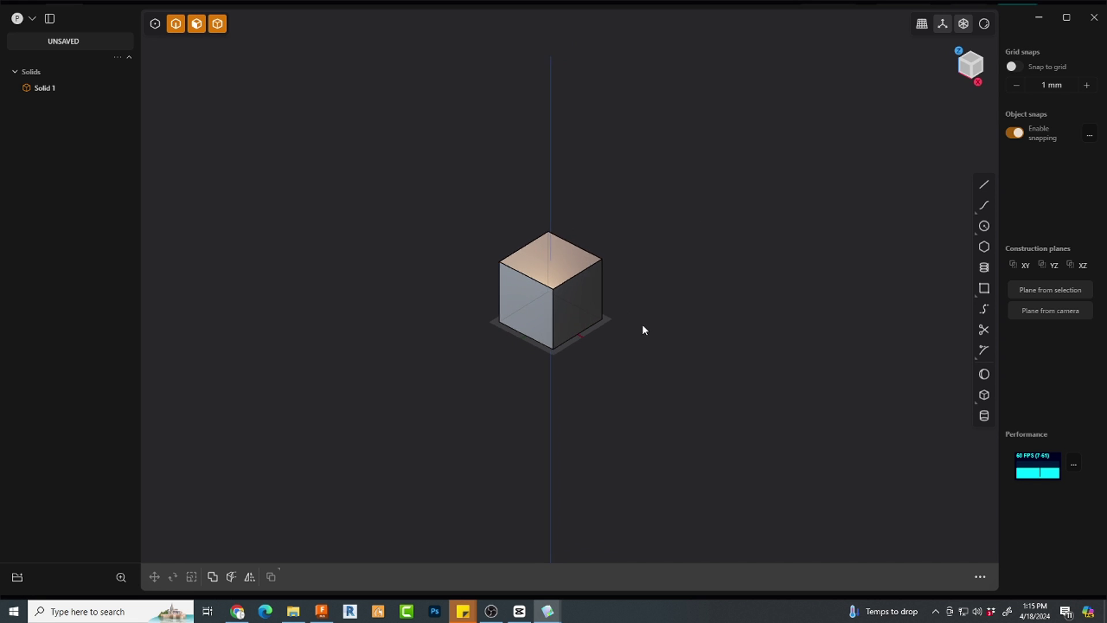
middle_drag(641, 323, 677, 330)
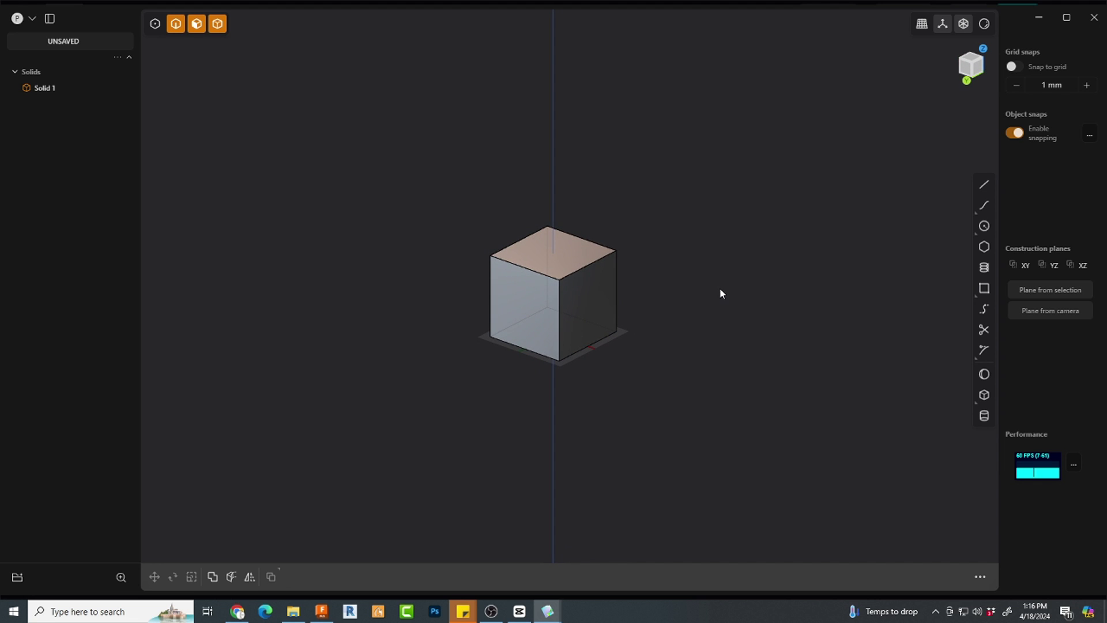
middle_drag(755, 264, 755, 264)
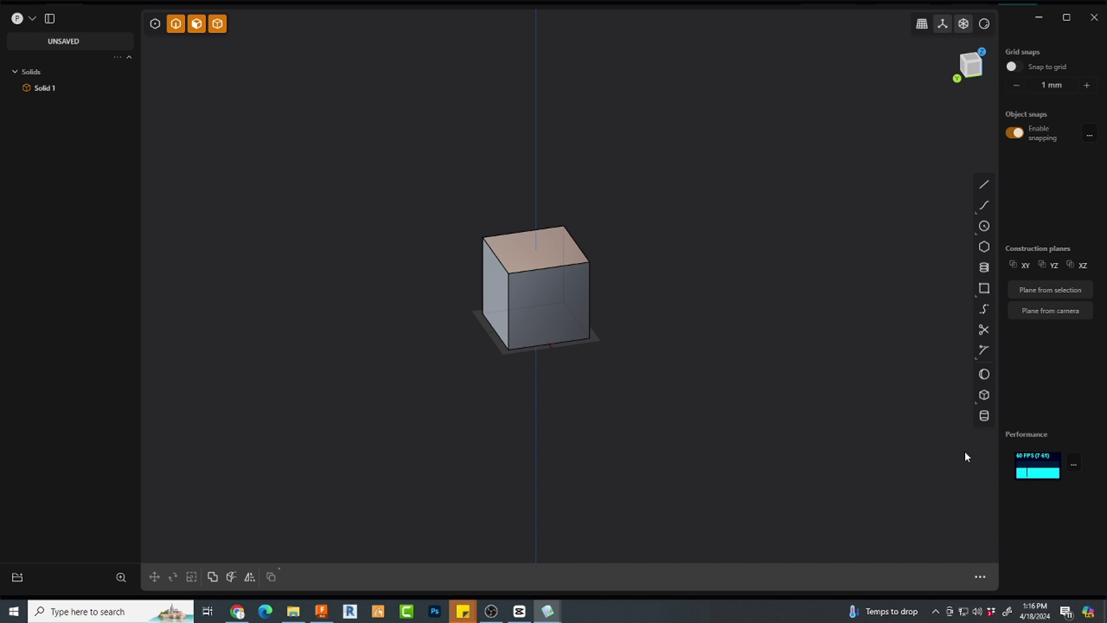
key(f)
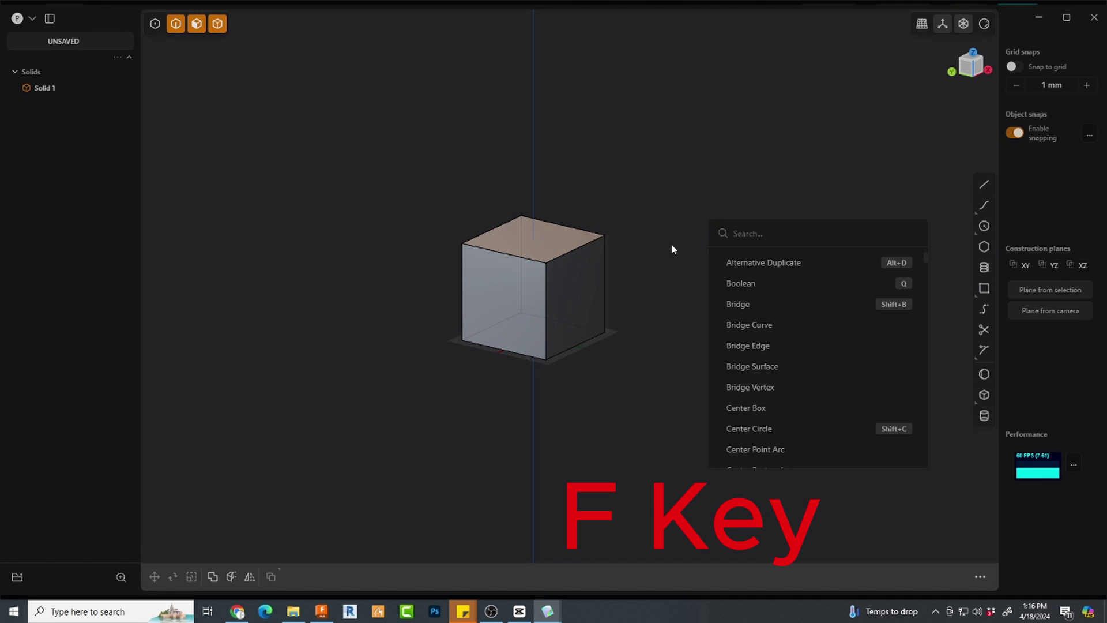
scroll(775, 279, down, 5)
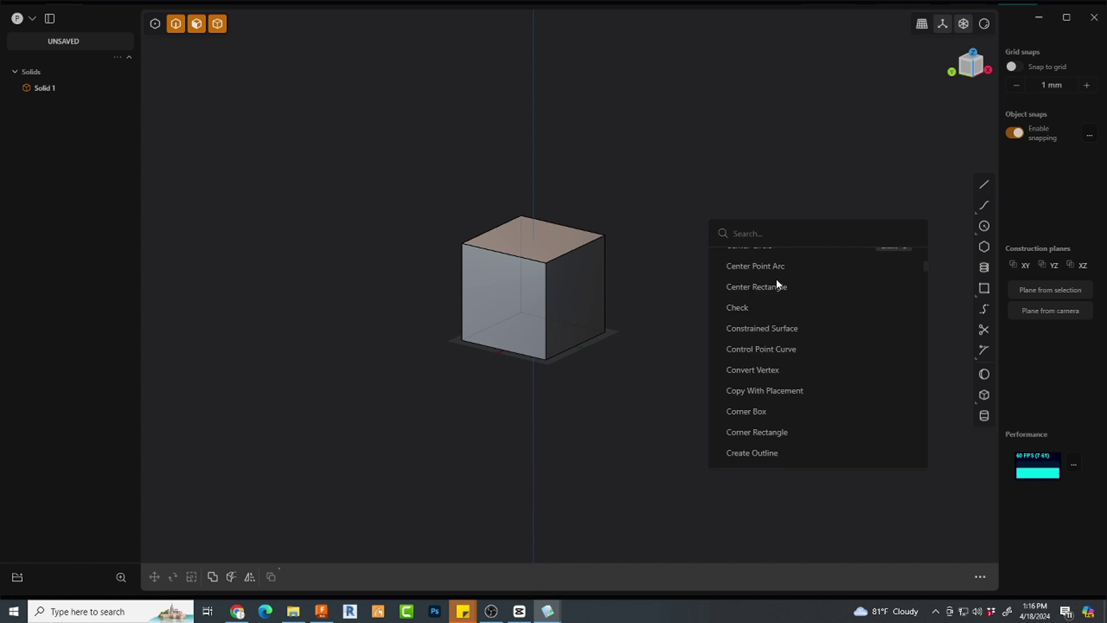
scroll(776, 279, down, 8)
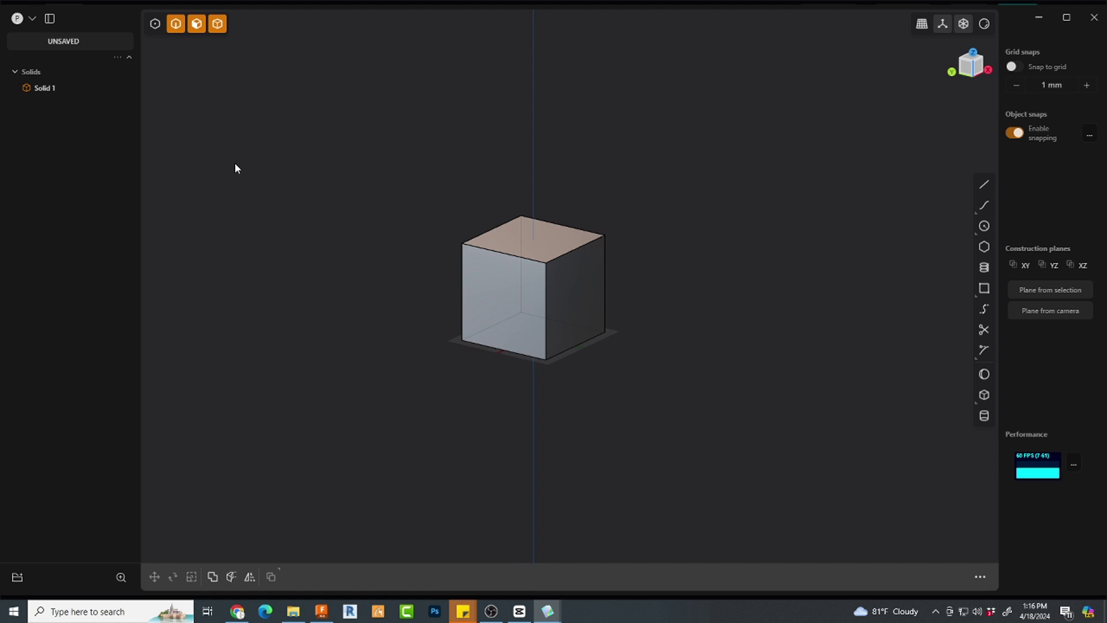
Draw a diagonal line about 4,252 mm long on the XY plane beside the cube
click(524, 314)
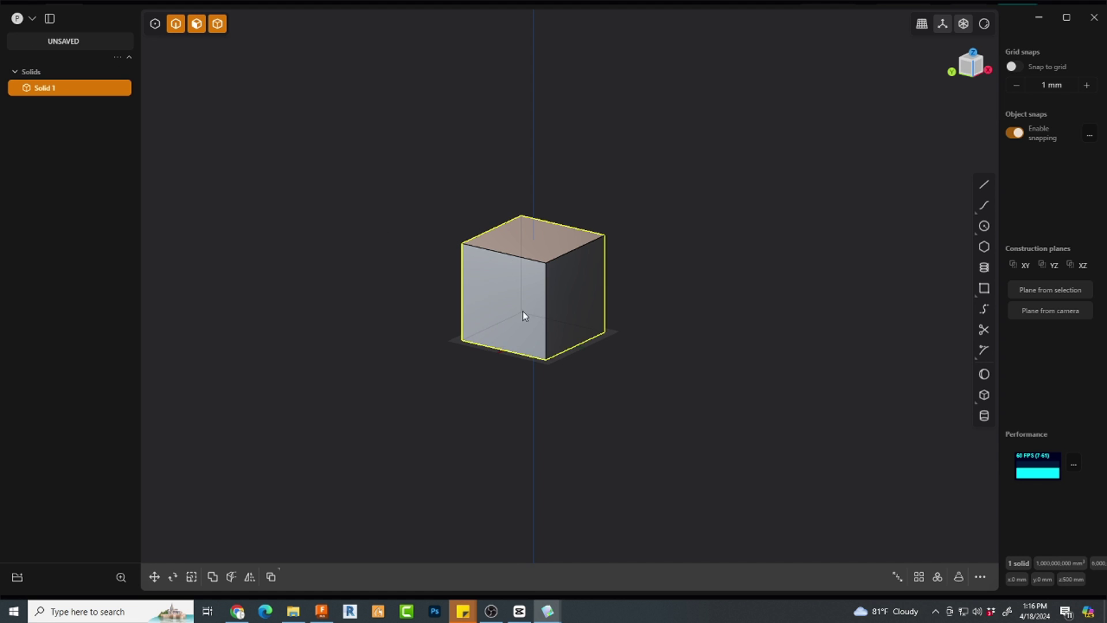
click(846, 297)
click(984, 185)
click(812, 313)
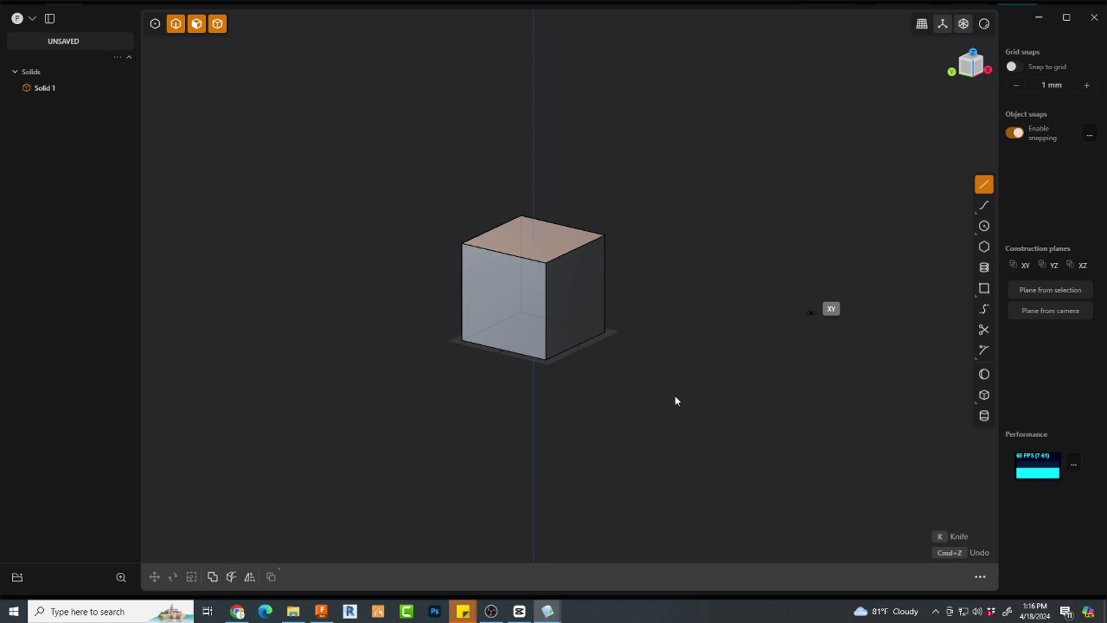
click(598, 440)
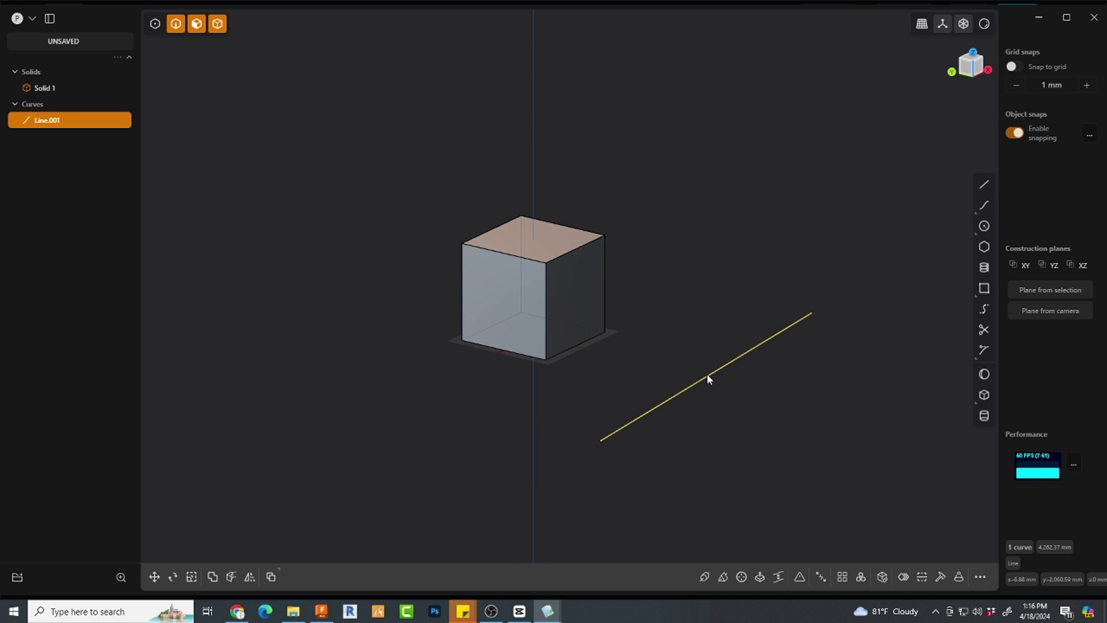
Extrude the diagonal line upward into a vertical sheet
key(e)
drag(707, 321, 716, 212)
right_click(871, 214)
click(831, 180)
mouse_move(90, 119)
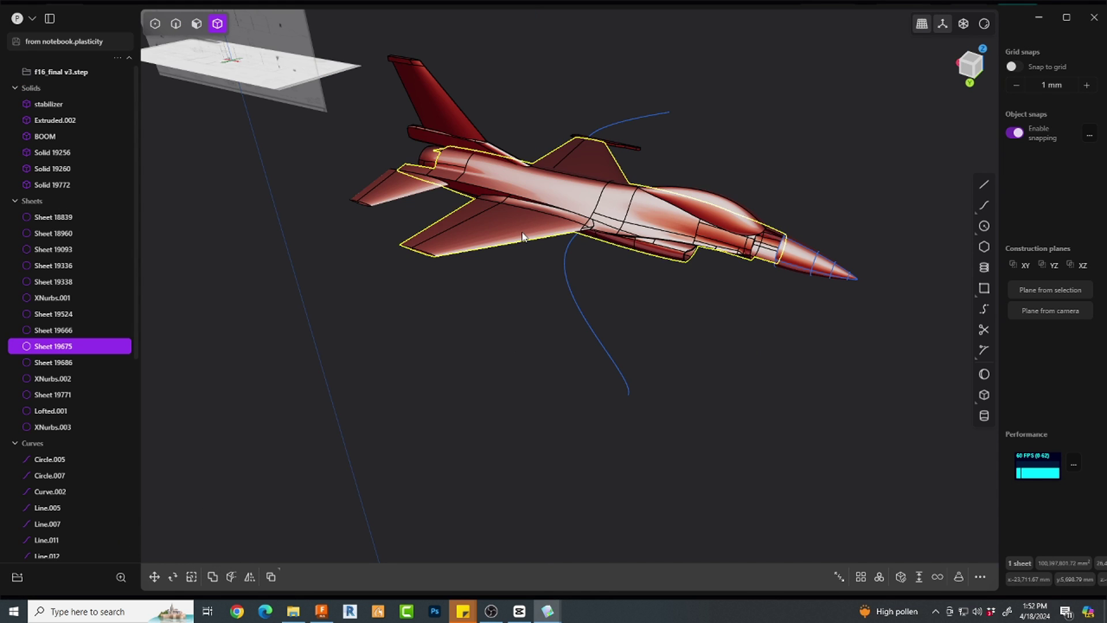
In the F-16 file, cut the fuselage-and-wing sheet using the S-shaped curve as the cutter
key(c)
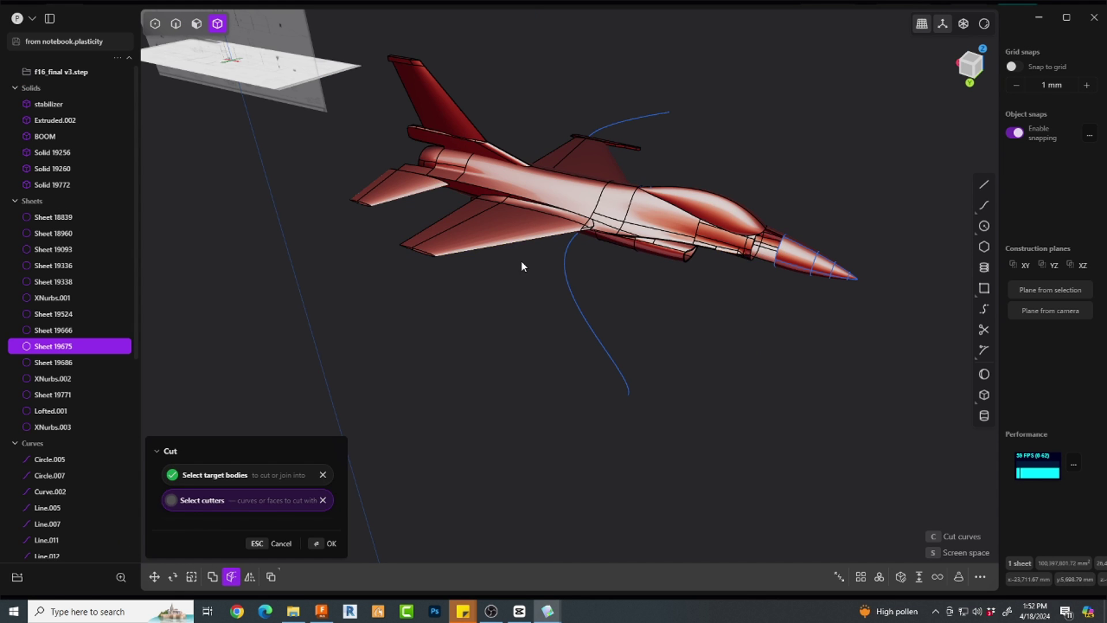
click(570, 293)
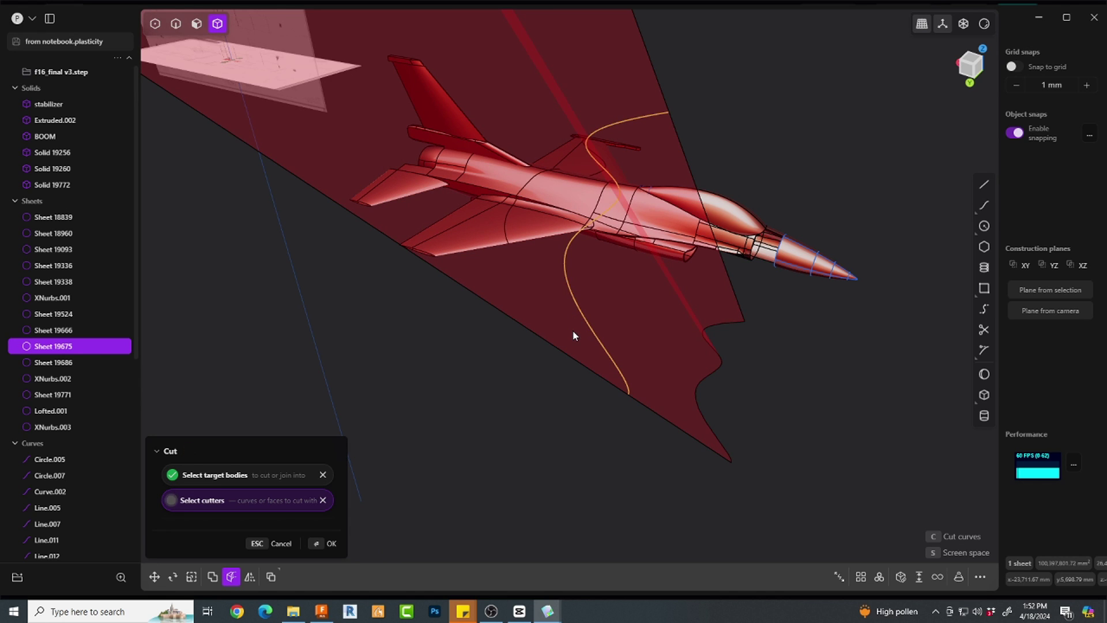
key(Return)
click(682, 321)
middle_drag(682, 321, 682, 365)
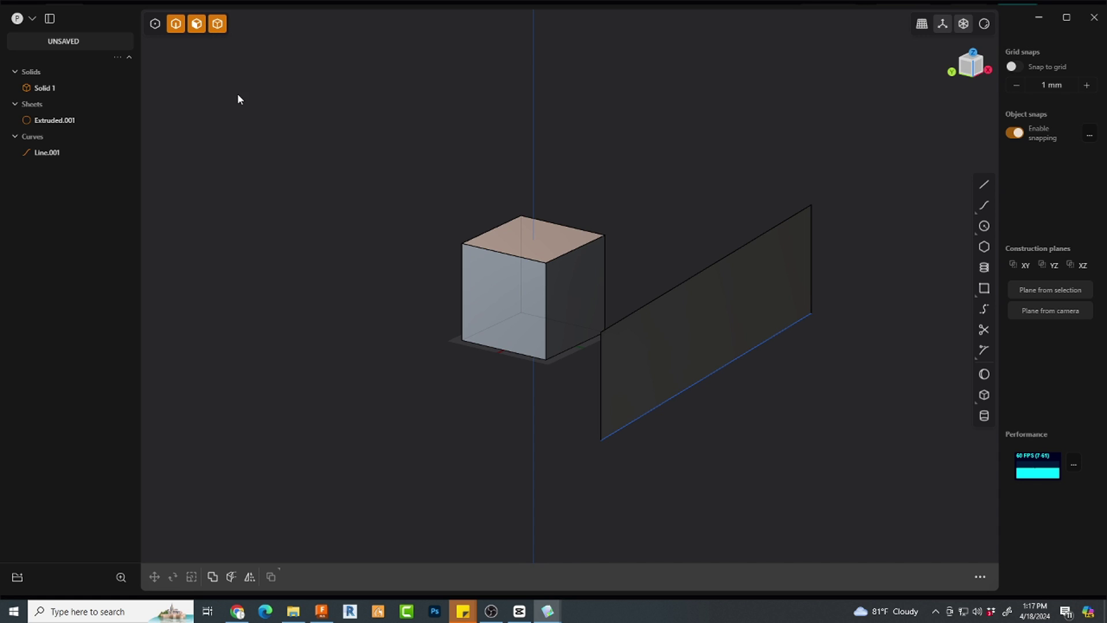
In the unsaved cube scene, cycle through the control point, edge, face and solid selection modes individually, and enable all four together
key(1)
key(2)
key(3)
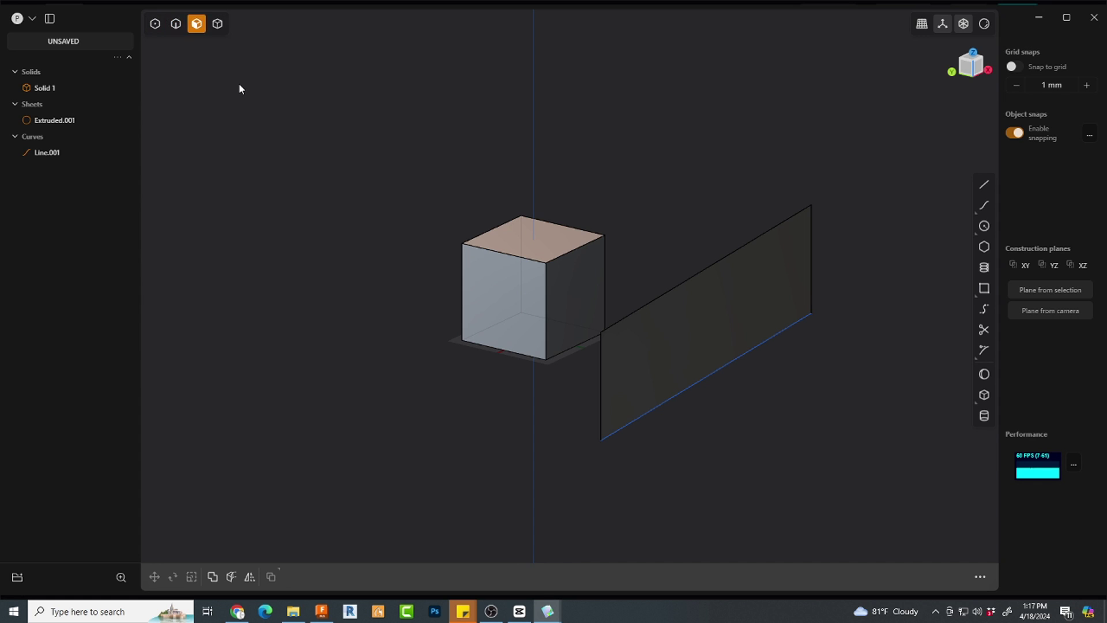
key(4)
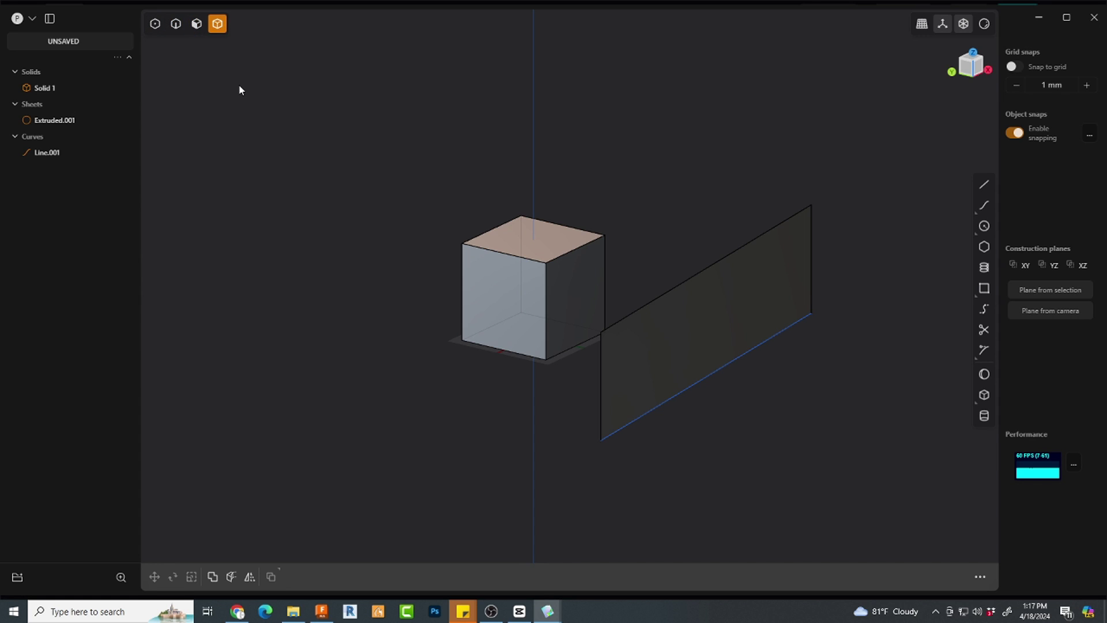
key(shift+1)
key(shift+2)
key(shift+3)
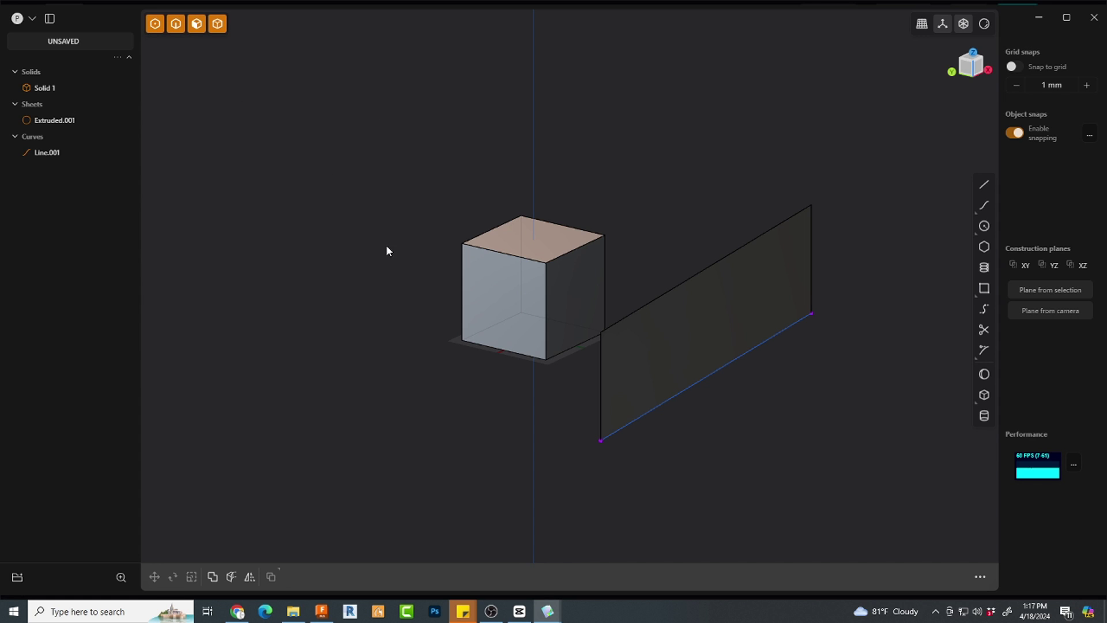
Select the extruded sheet, restrict selection to control points, and select and release the line's near end point
click(649, 342)
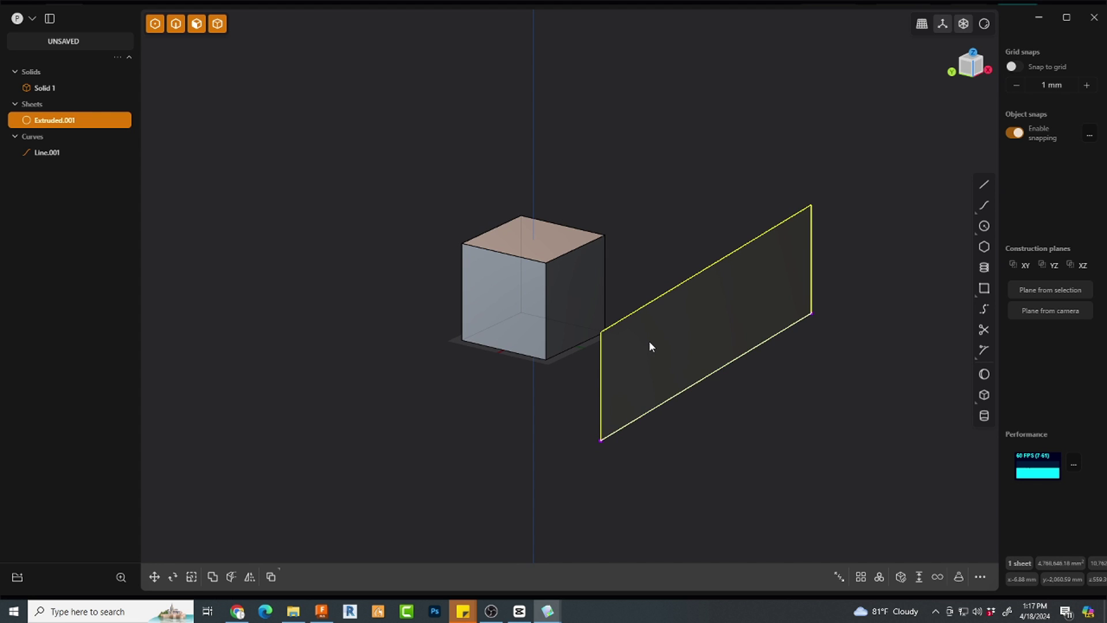
key(1)
key(Escape)
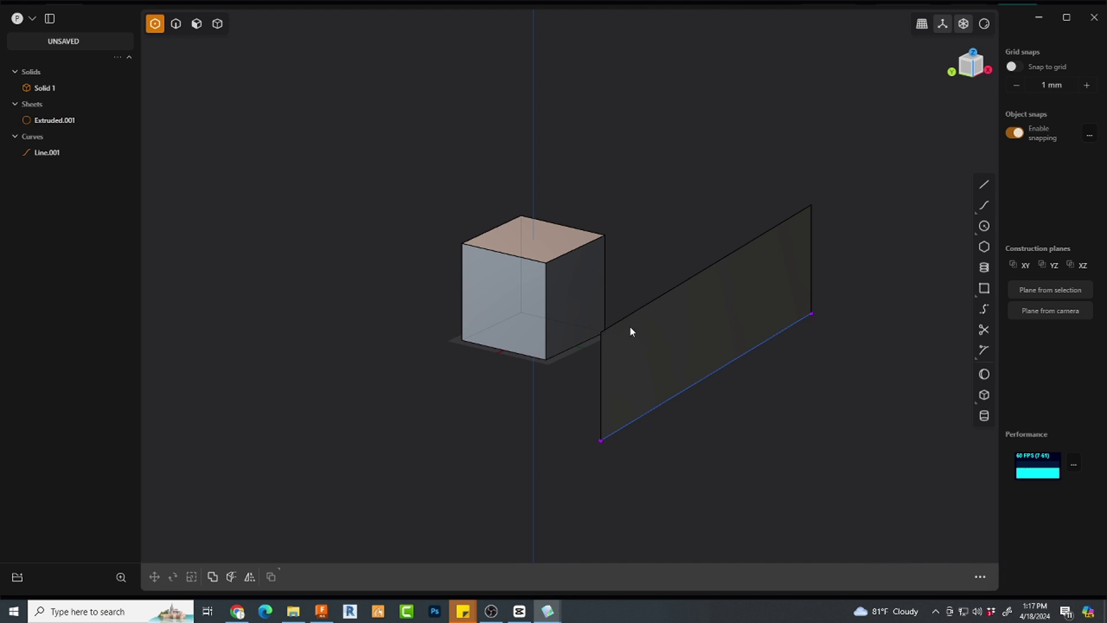
click(601, 441)
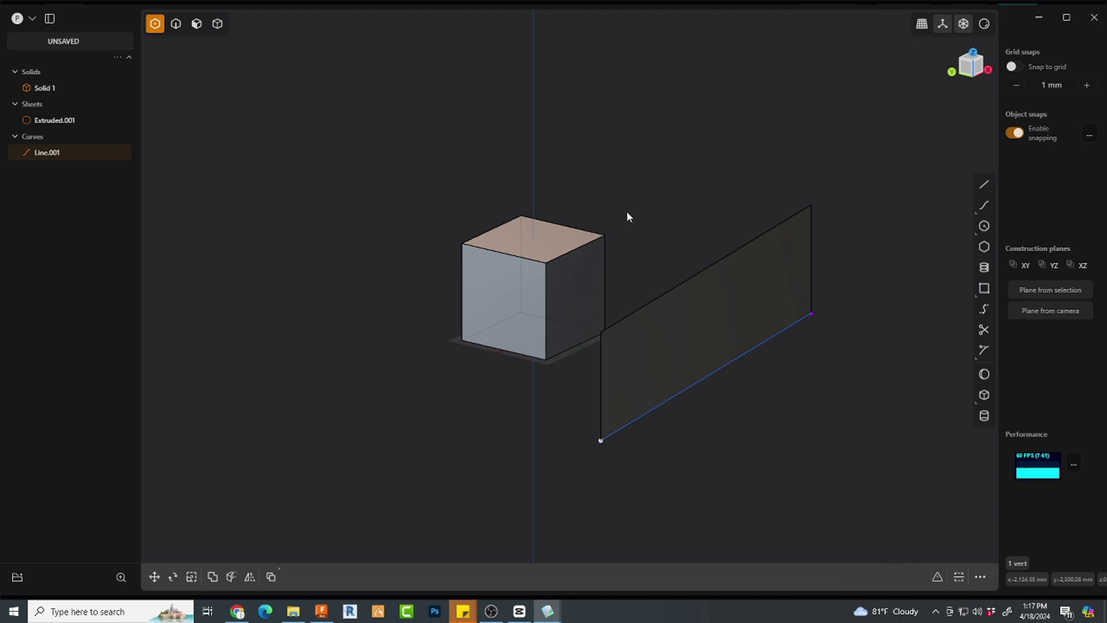
click(648, 183)
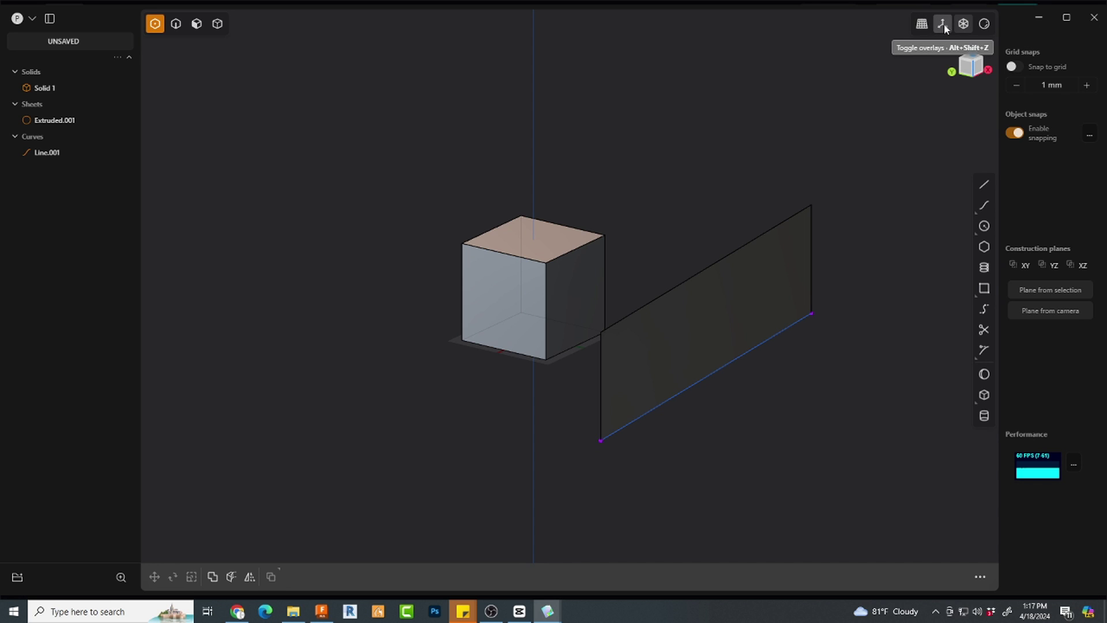
Examine the viewport's shading presets with their edge and face visibility options, and the camera FOV setting
click(984, 25)
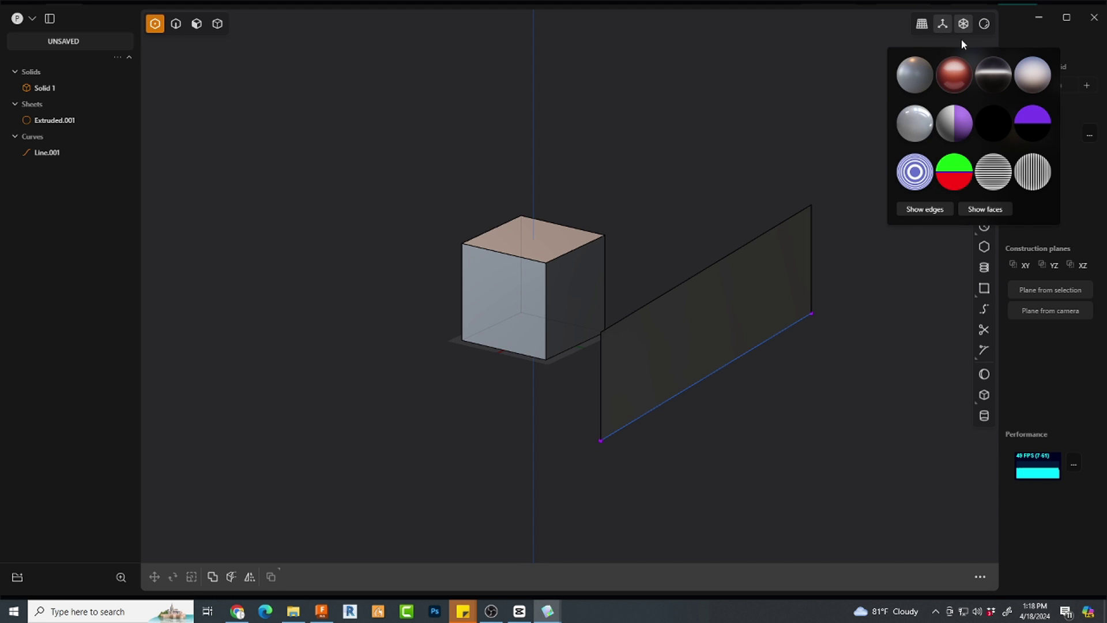
click(921, 24)
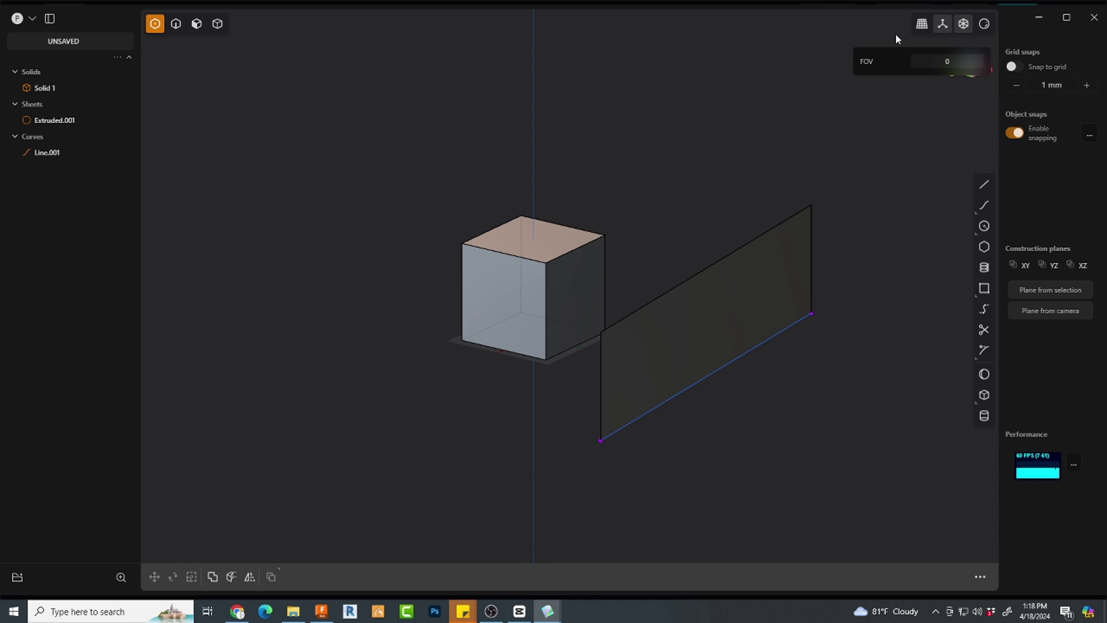
Toggle the viewport between orthographic and perspective projection to compare how the cube and sheet are displayed
click(922, 24)
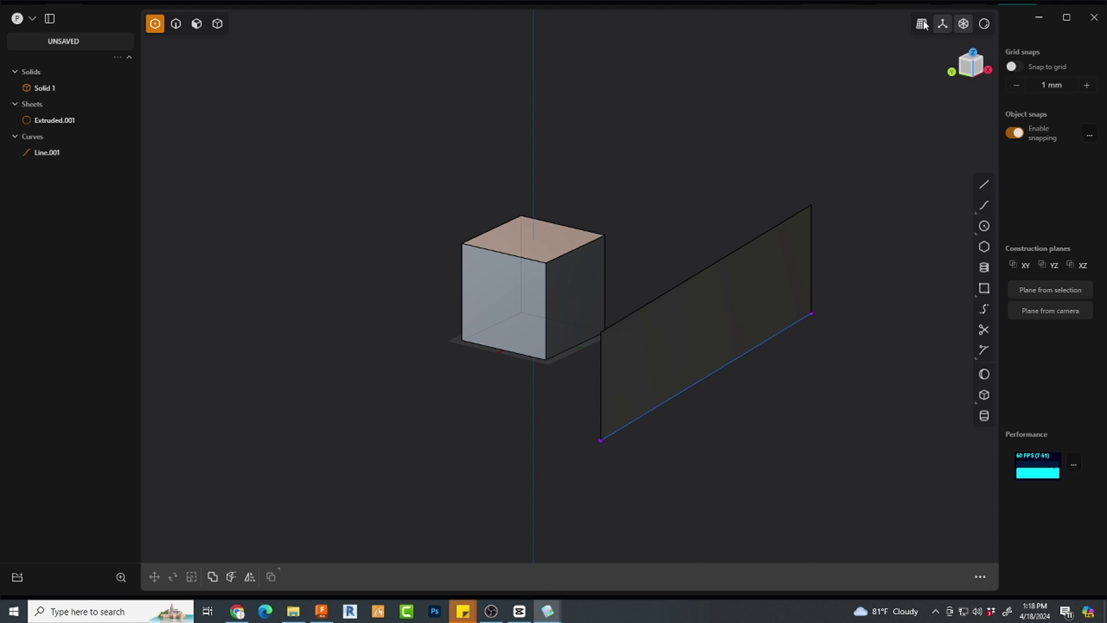
click(922, 24)
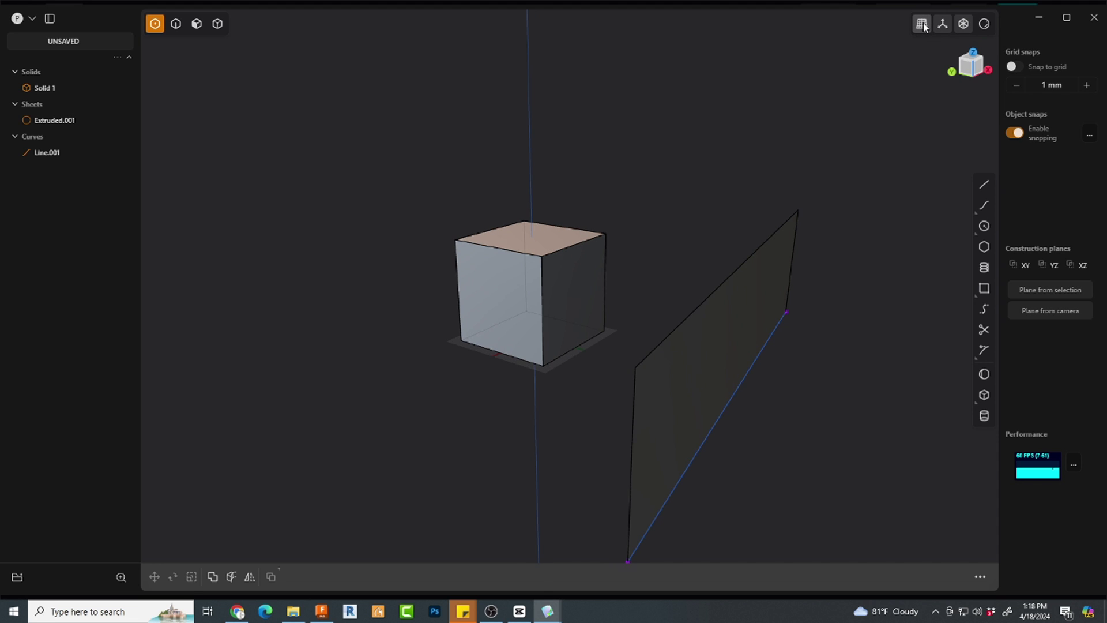
click(923, 24)
click(923, 24)
click(922, 24)
Try the glossy red and both zebra-stripe shading presets on the models, and apply the blue concentric-ring preset
click(985, 24)
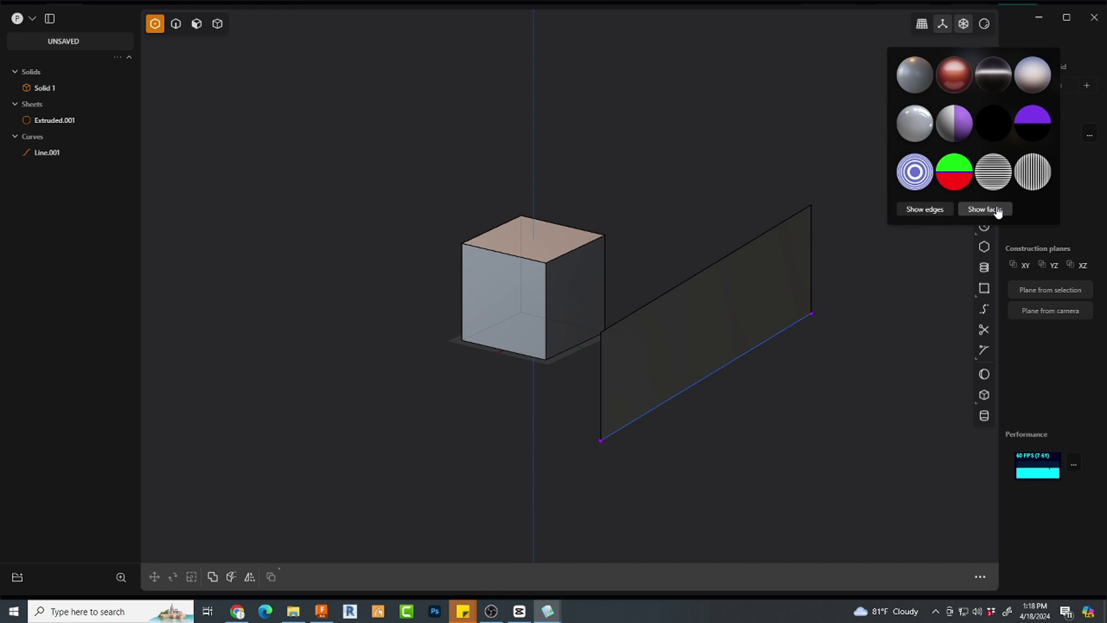
click(961, 75)
click(1001, 172)
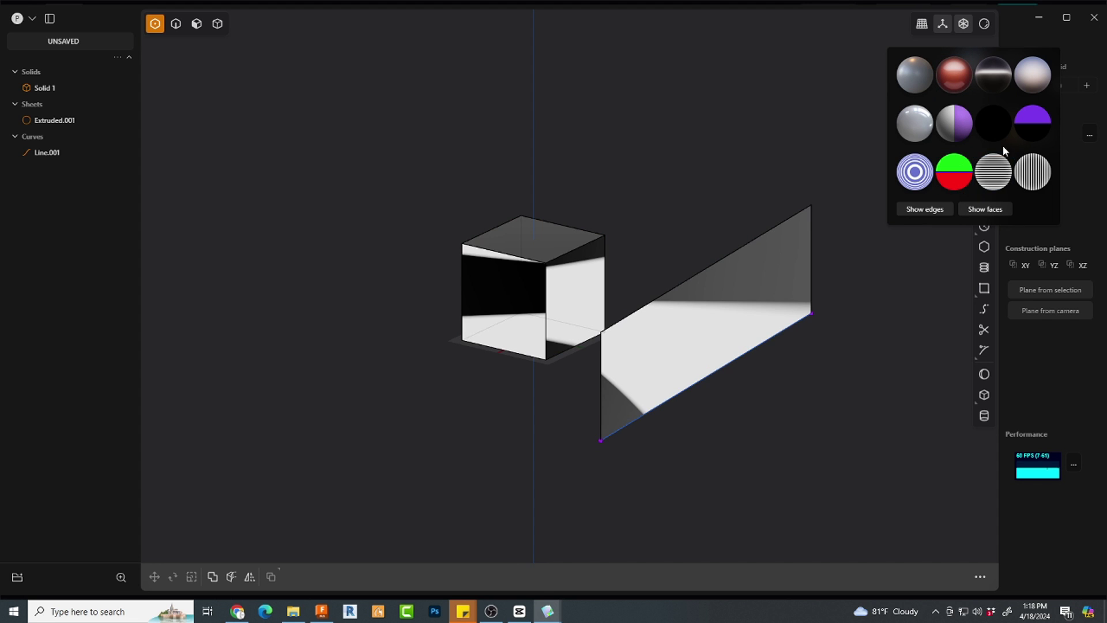
click(1032, 173)
click(915, 172)
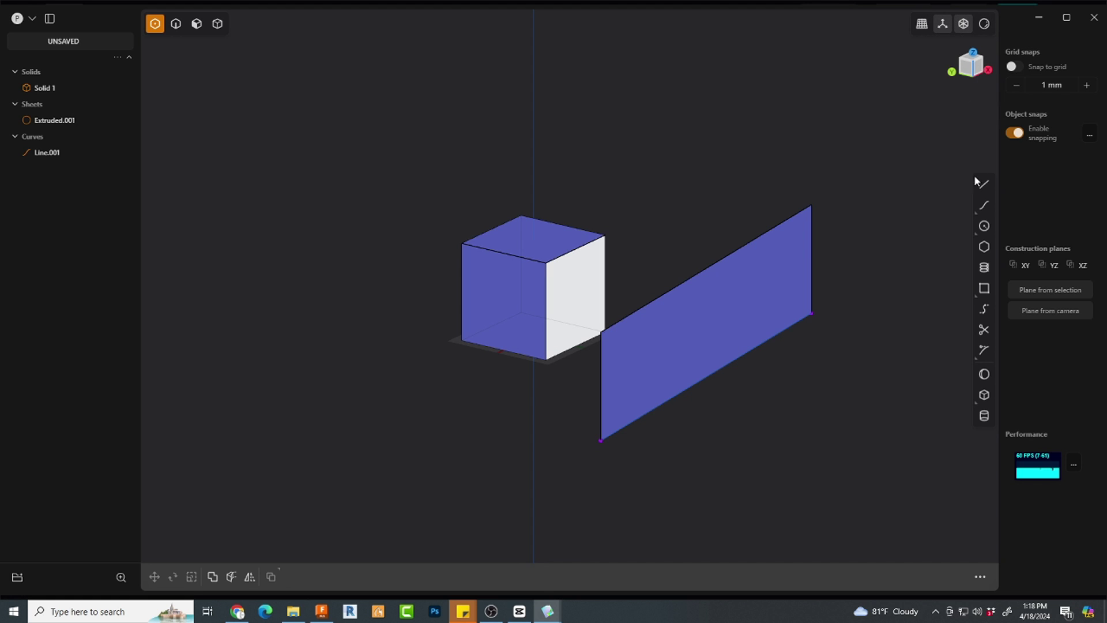
Switch between the front view, an orbited 3D view and the top view, ending in the front view
click(978, 68)
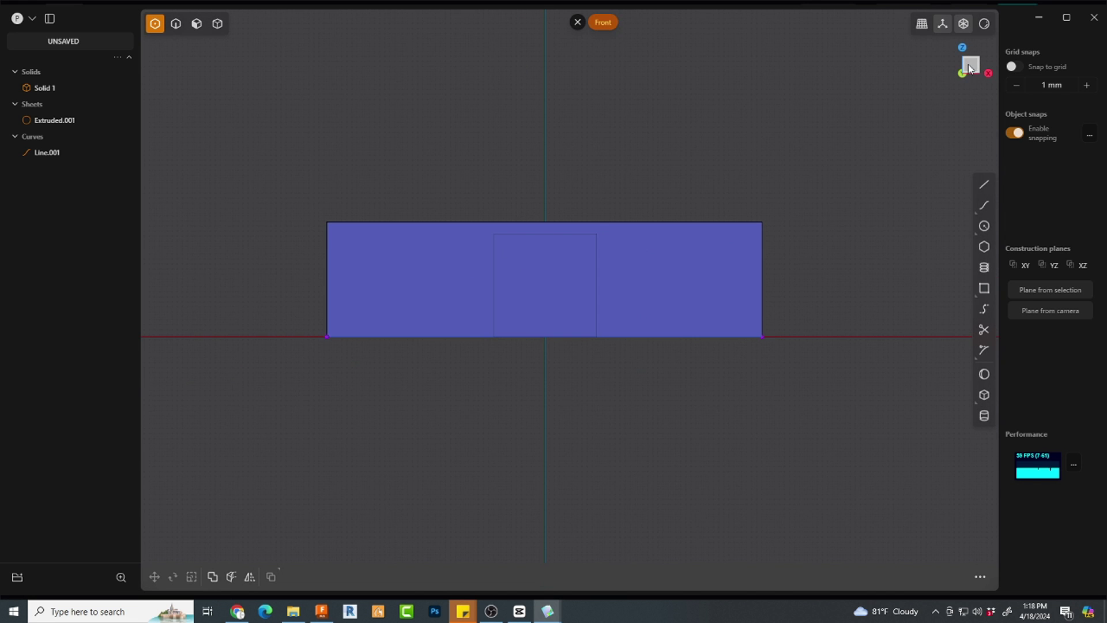
middle_drag(914, 119, 933, 179)
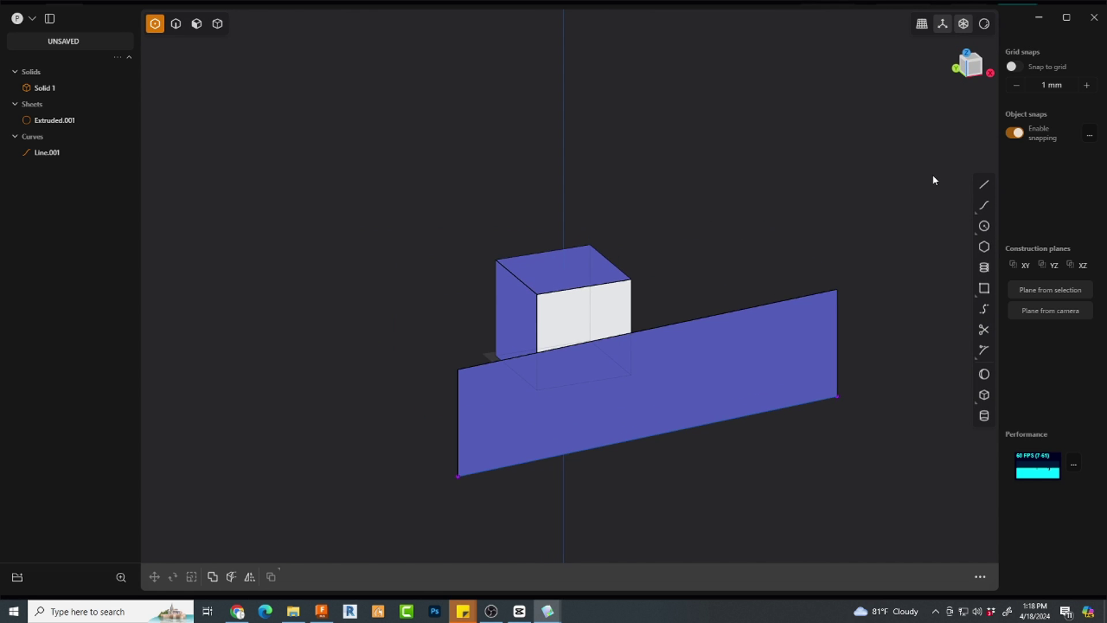
click(977, 73)
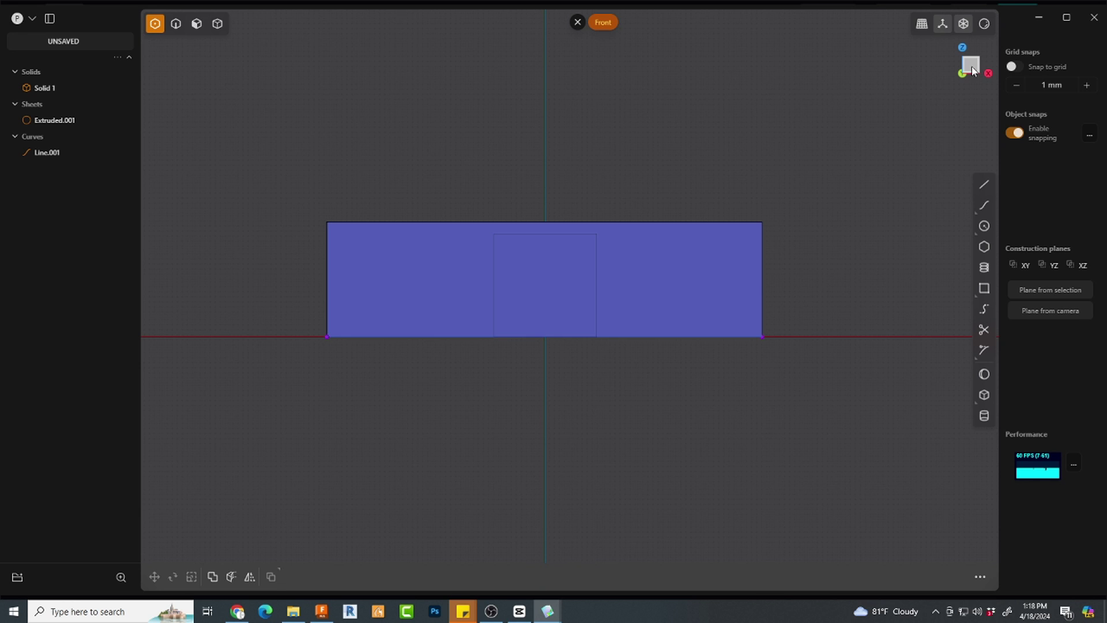
click(972, 69)
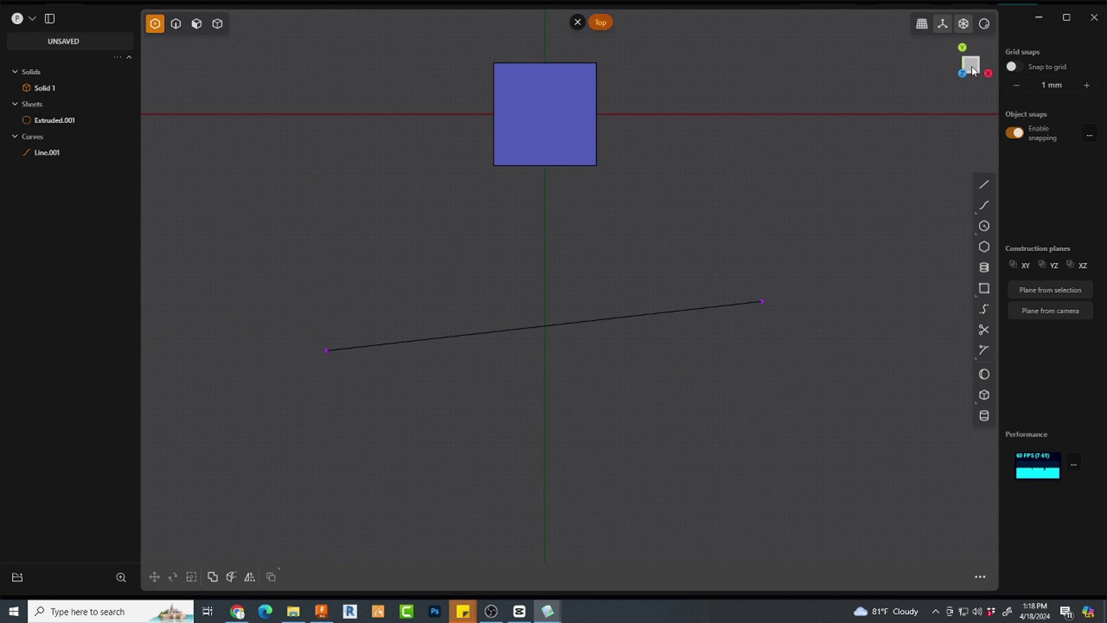
click(971, 67)
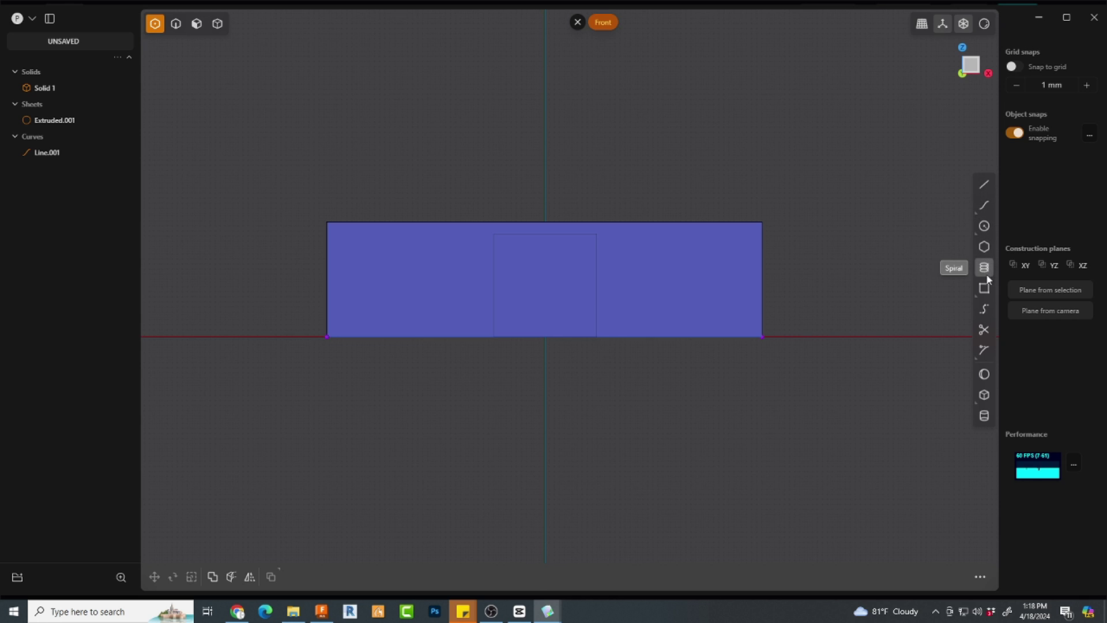
Draw a wavy through-point curve with six points above the sheet in the front view
click(984, 205)
click(934, 177)
click(775, 151)
click(673, 193)
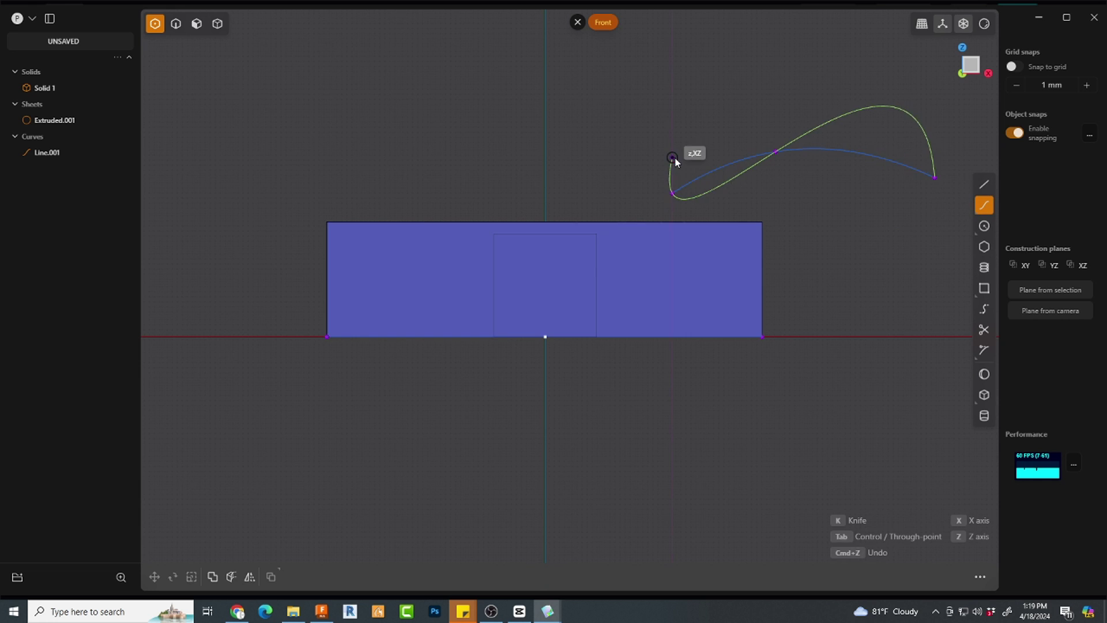
click(600, 106)
click(481, 116)
click(441, 151)
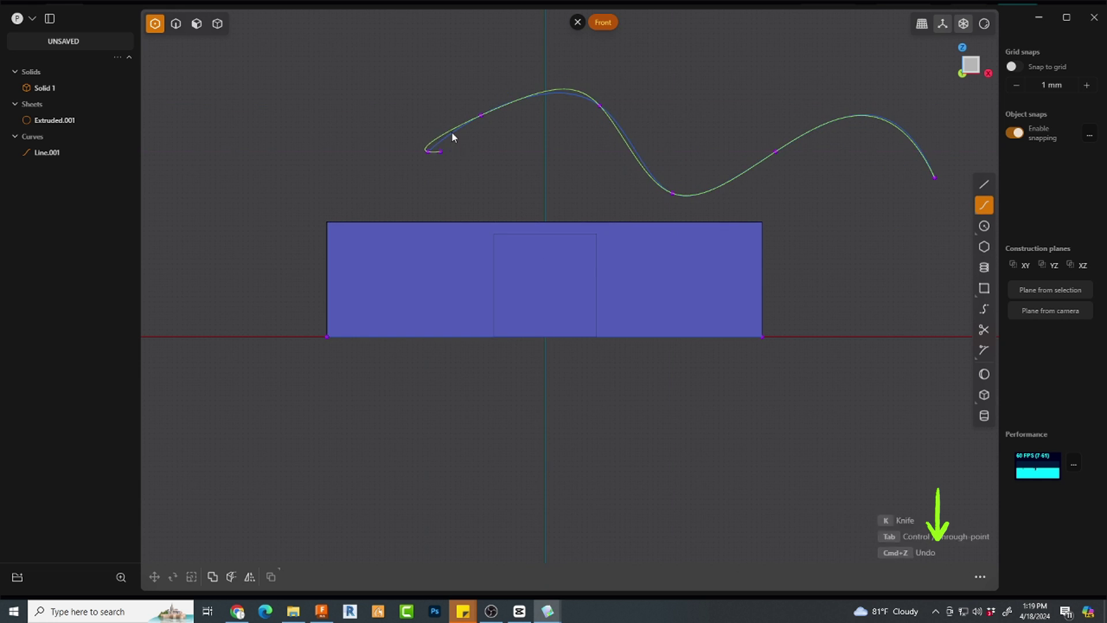
key(Return)
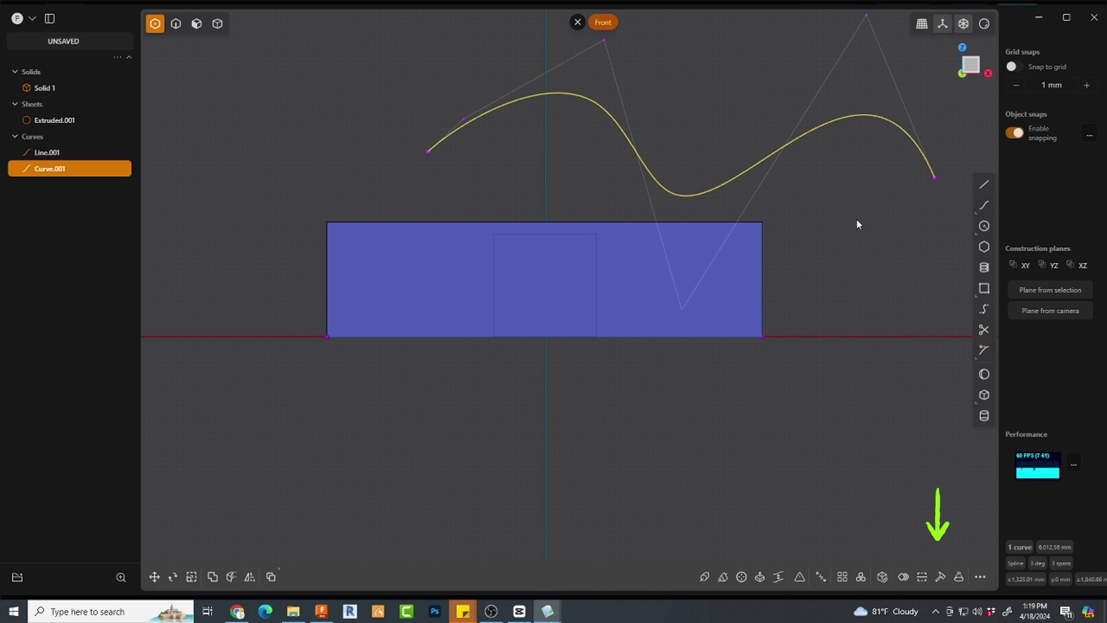
Rebuild the wavy curve with the # Points method set to 2 points
key(2)
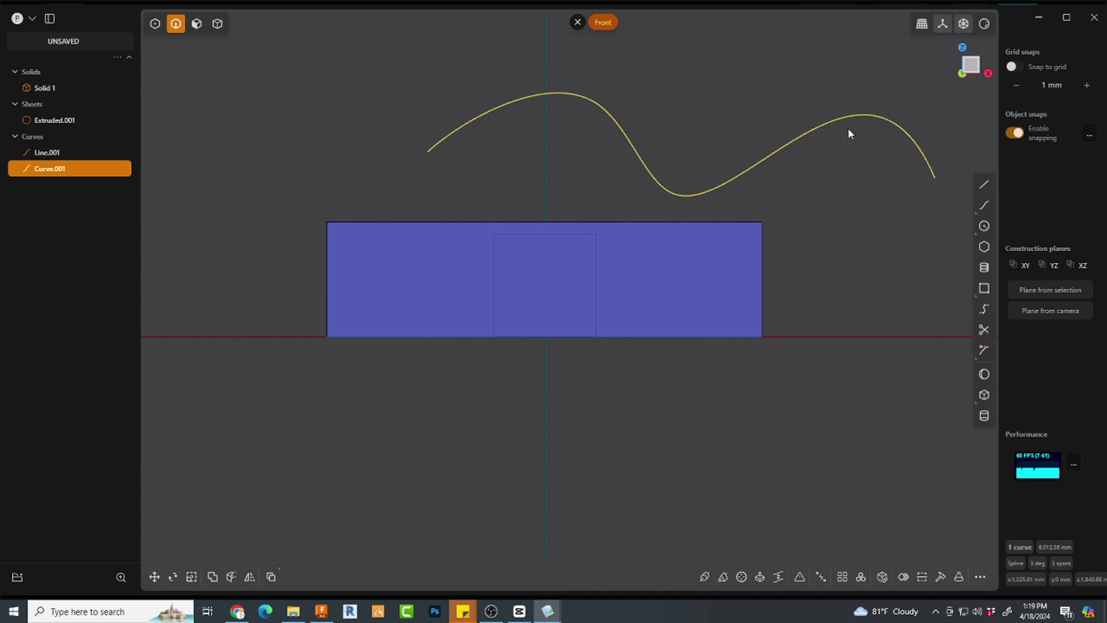
click(943, 577)
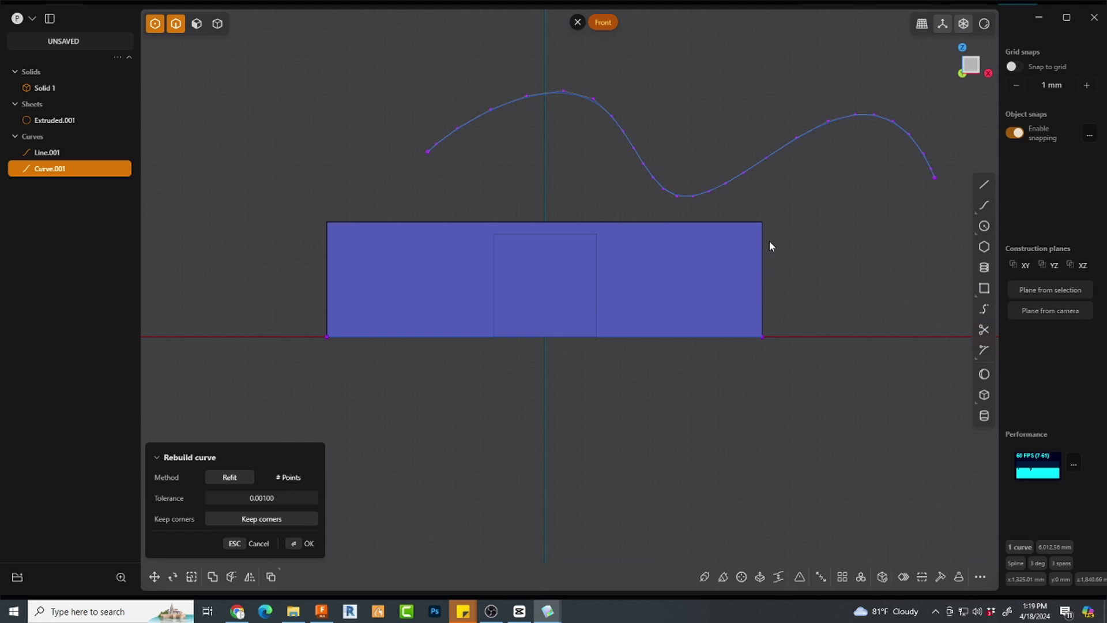
drag(266, 495, 233, 513)
click(291, 478)
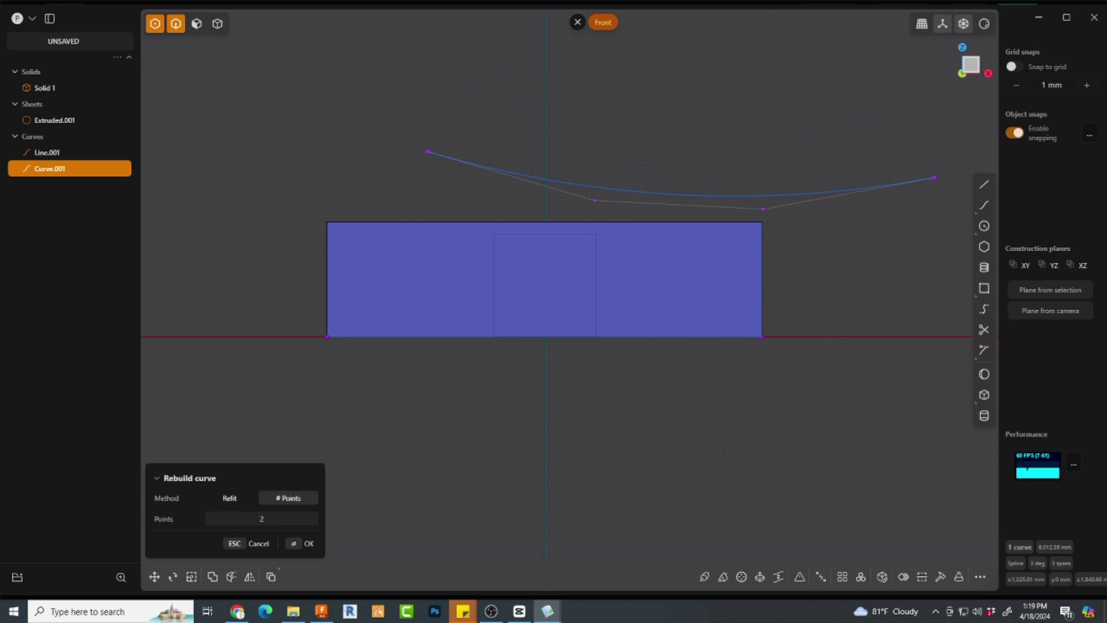
click(801, 446)
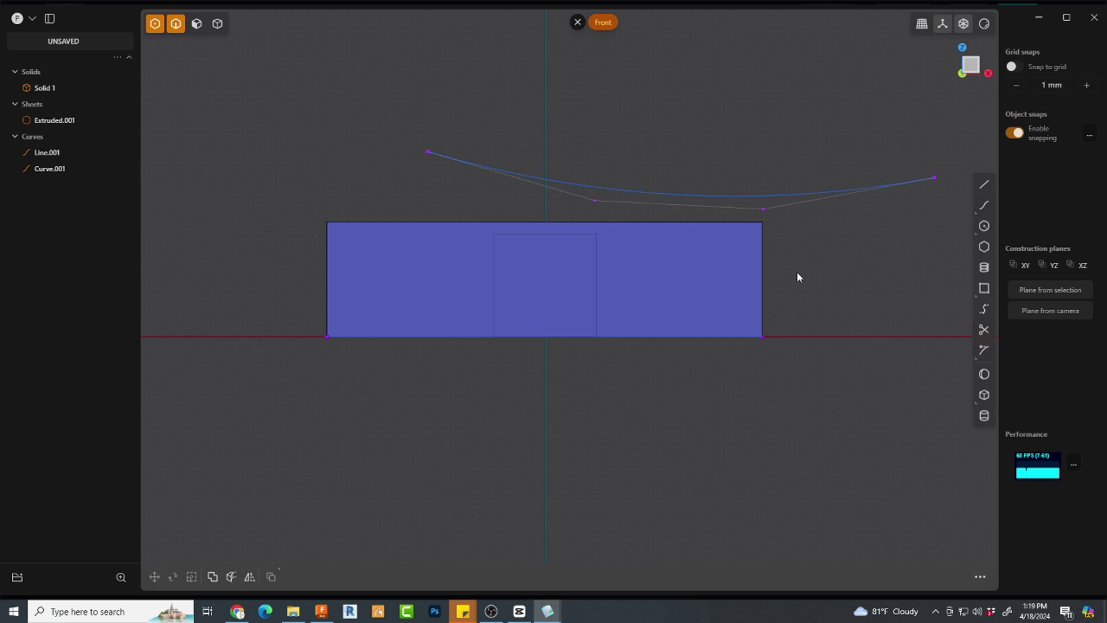
Delete the rebuilt curve's two interior control points so only its end points remain
click(763, 209)
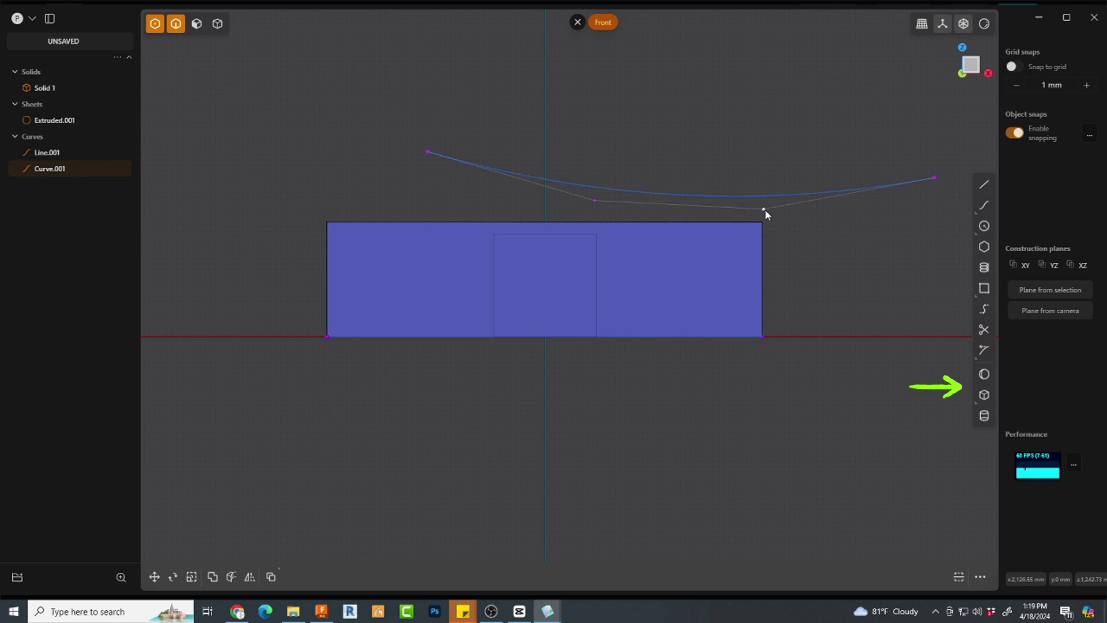
key(Delete)
click(595, 201)
key(Delete)
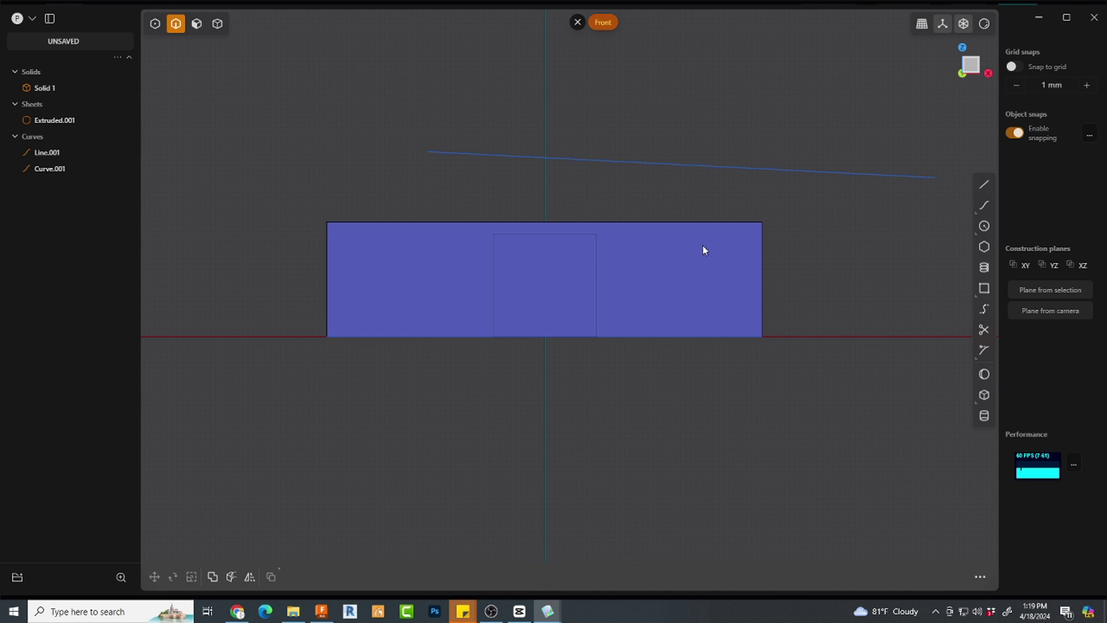
Start Extend Sheet on the sheet's upper edge, and toggle grid snapping and object snapping to demonstrate both settings
click(703, 223)
key(e)
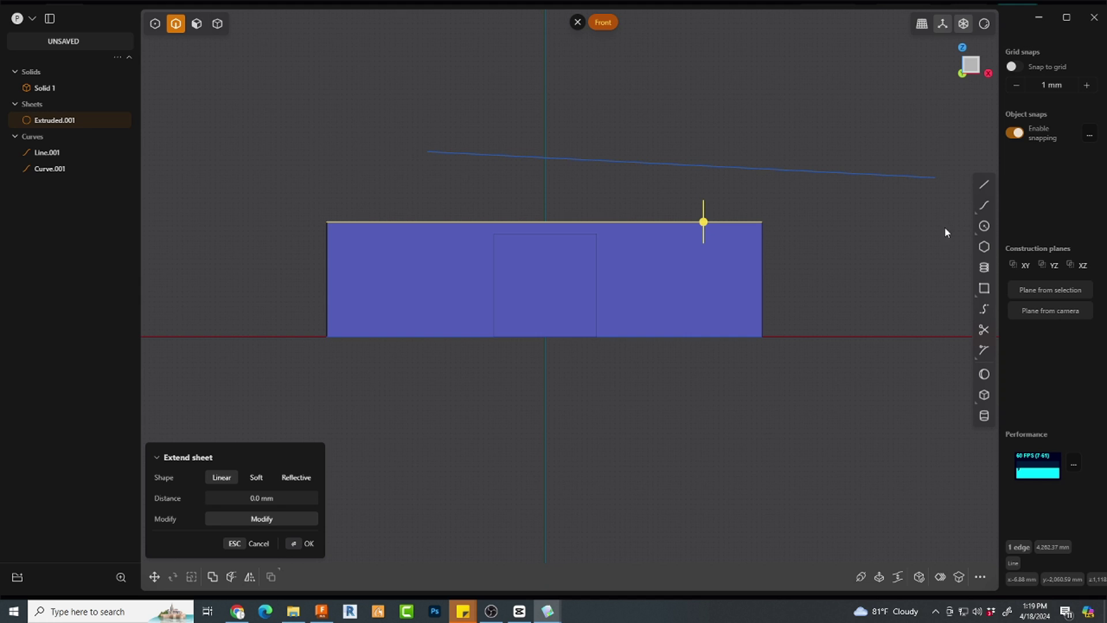
click(1013, 66)
click(1013, 67)
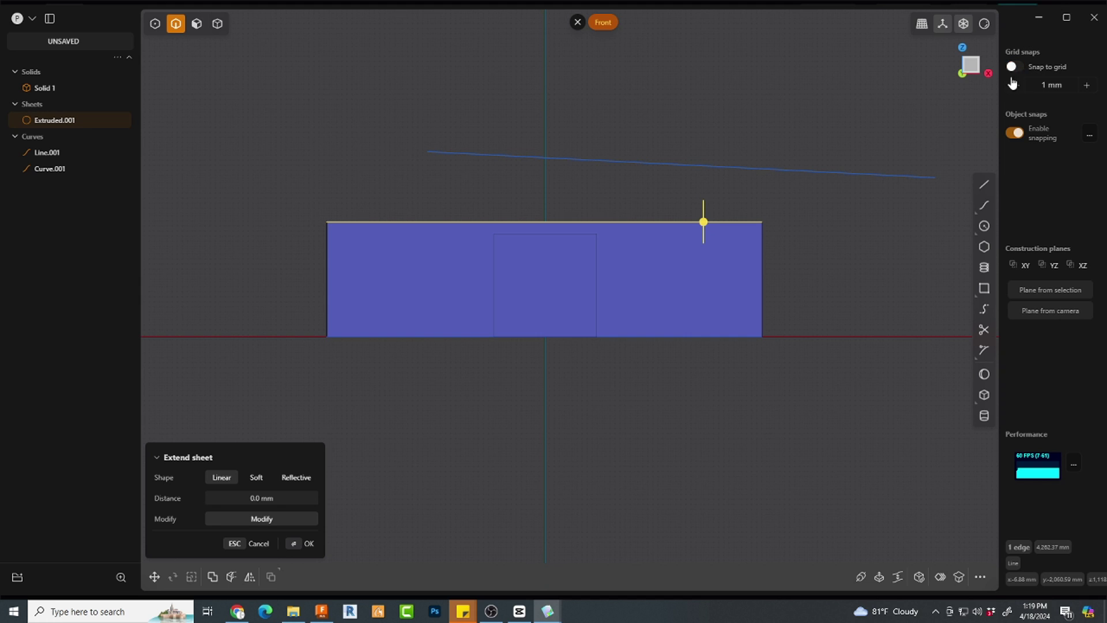
click(1016, 134)
click(1016, 134)
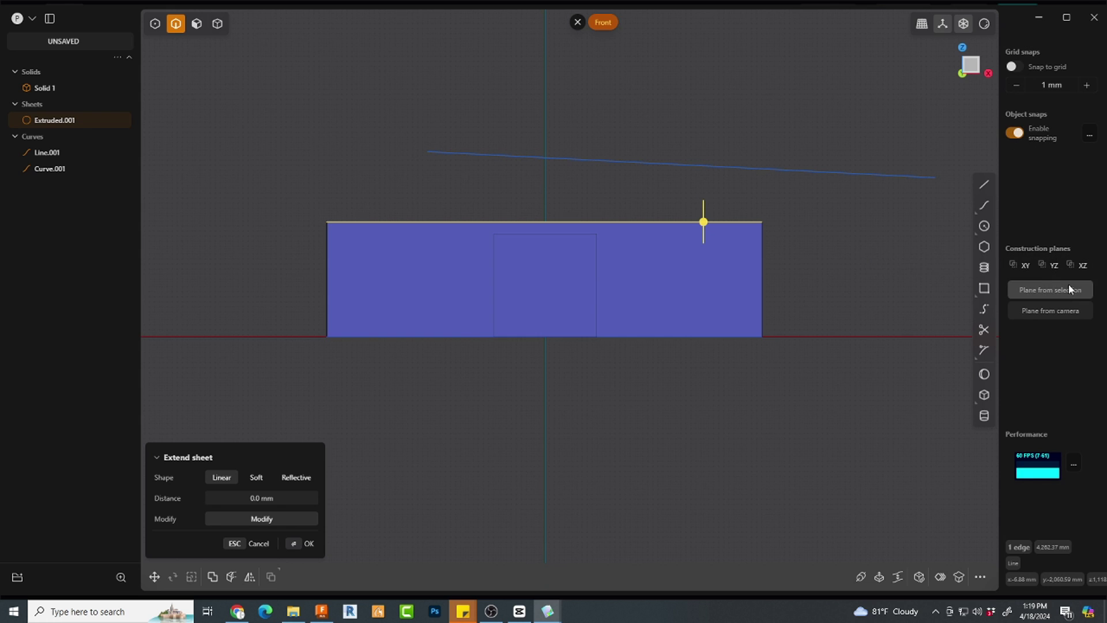
Create a temporary construction plane from the current camera view
click(1055, 314)
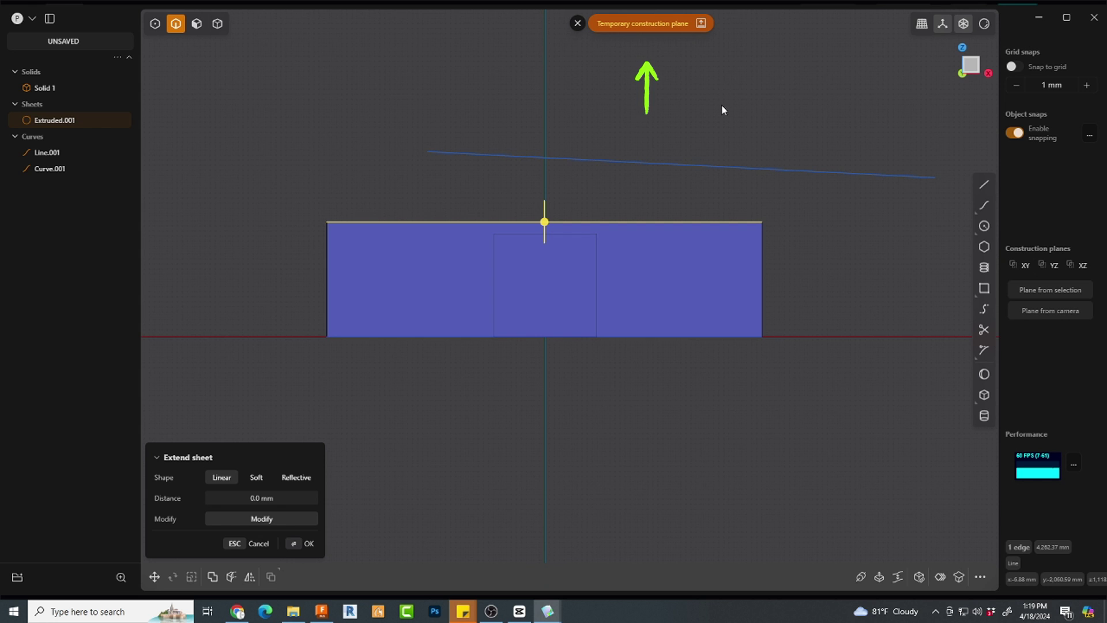
scroll(732, 109, down, 2)
shift+middle_drag(732, 123, 716, 201)
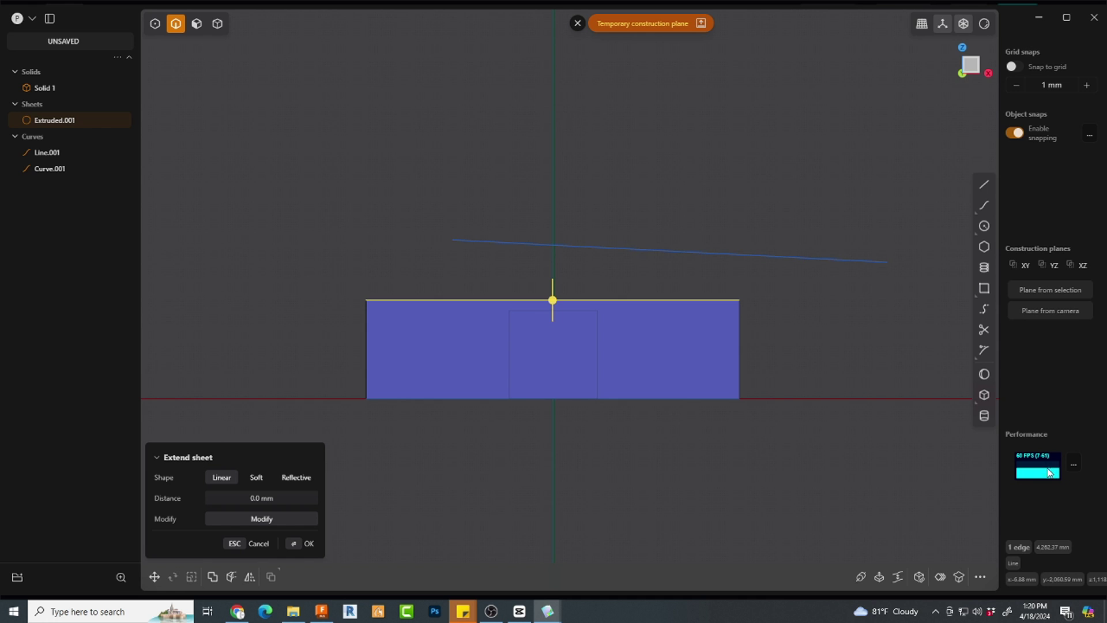
Expand the performance display to show all of its graphs
click(1074, 463)
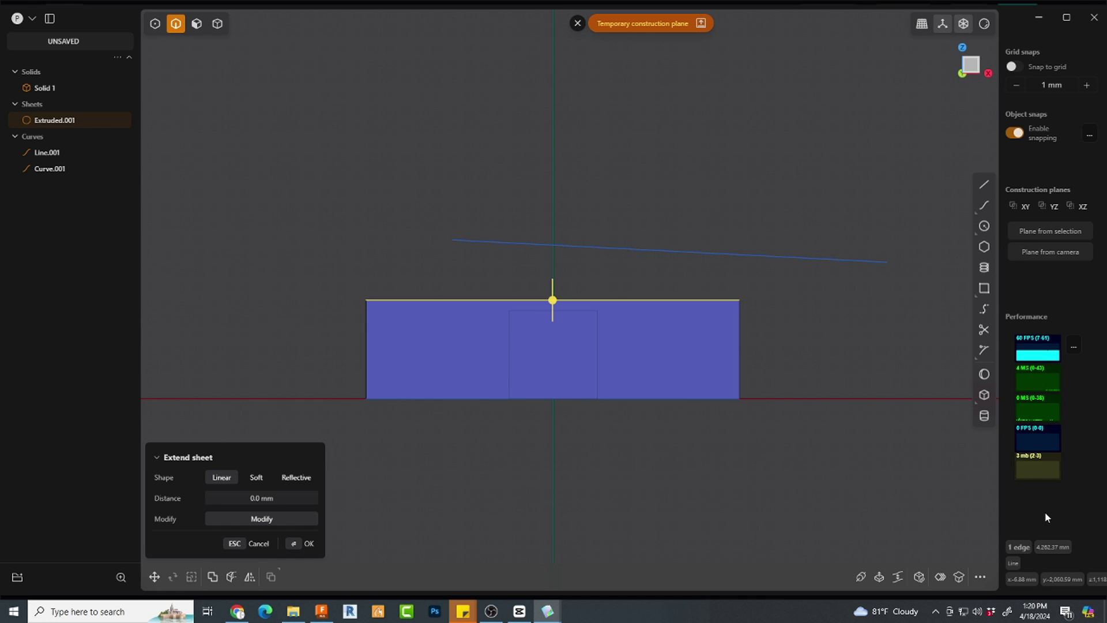
mouse_move(1050, 553)
click(897, 322)
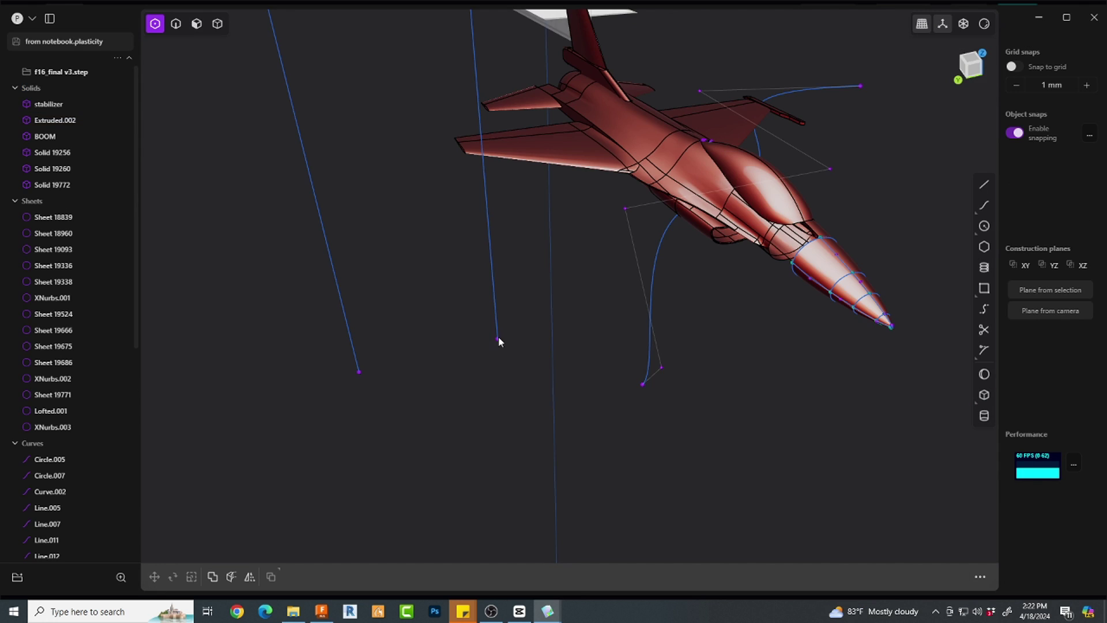
In the F-16 file, connect the straight line's lower end point to the neighbouring curve's end point using Loft
click(497, 338)
click(643, 384)
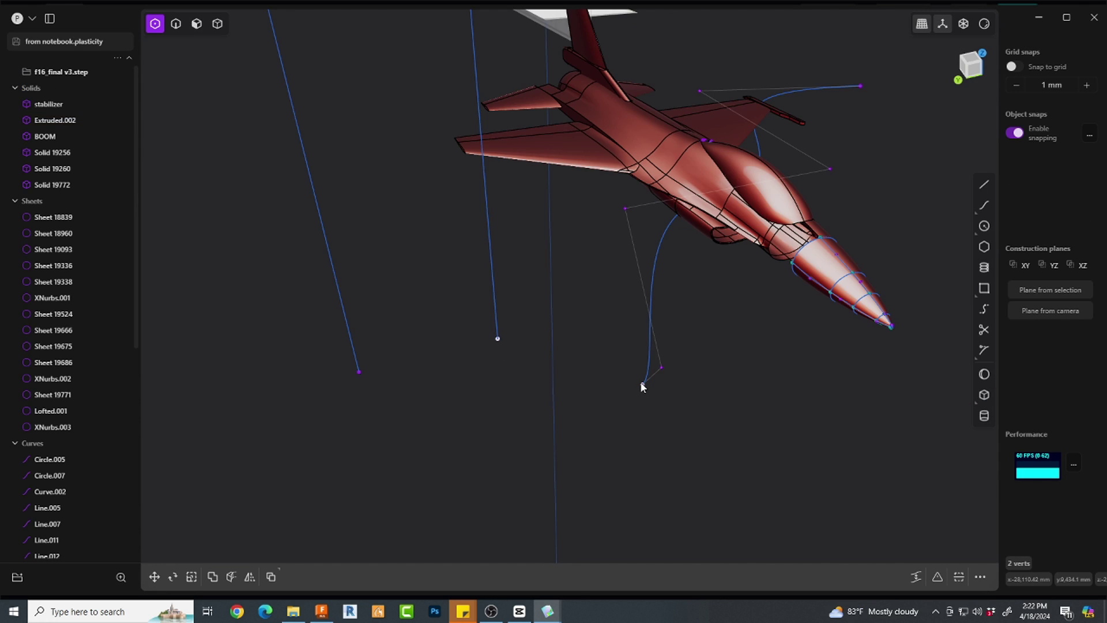
key(l)
click(673, 441)
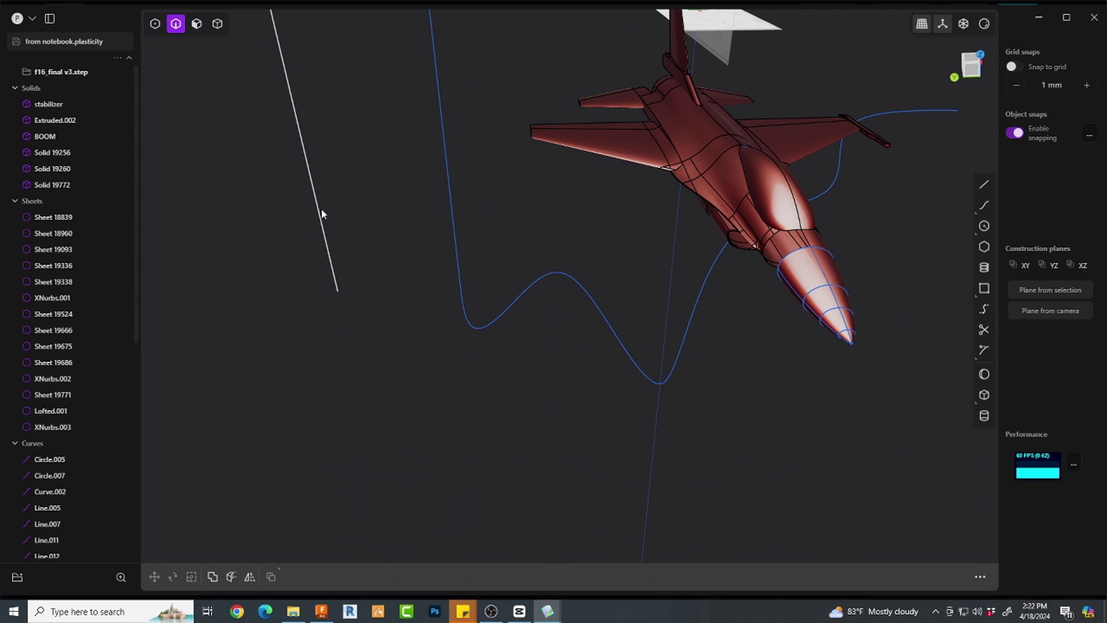
Loft a surface between the two parallel straight lines beside the F-16
click(320, 210)
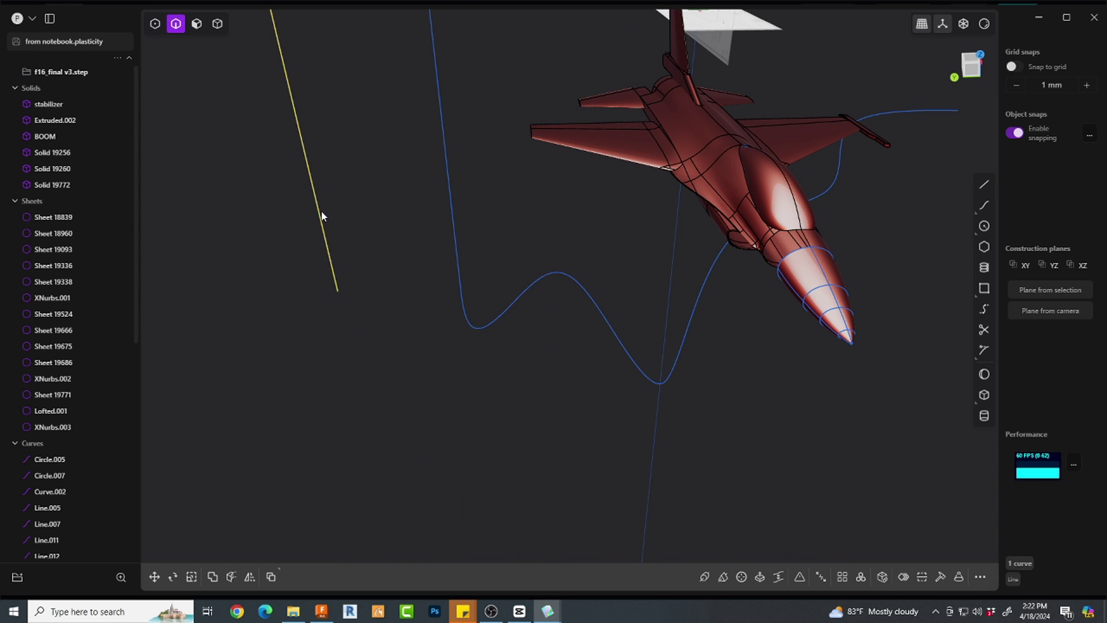
click(451, 221)
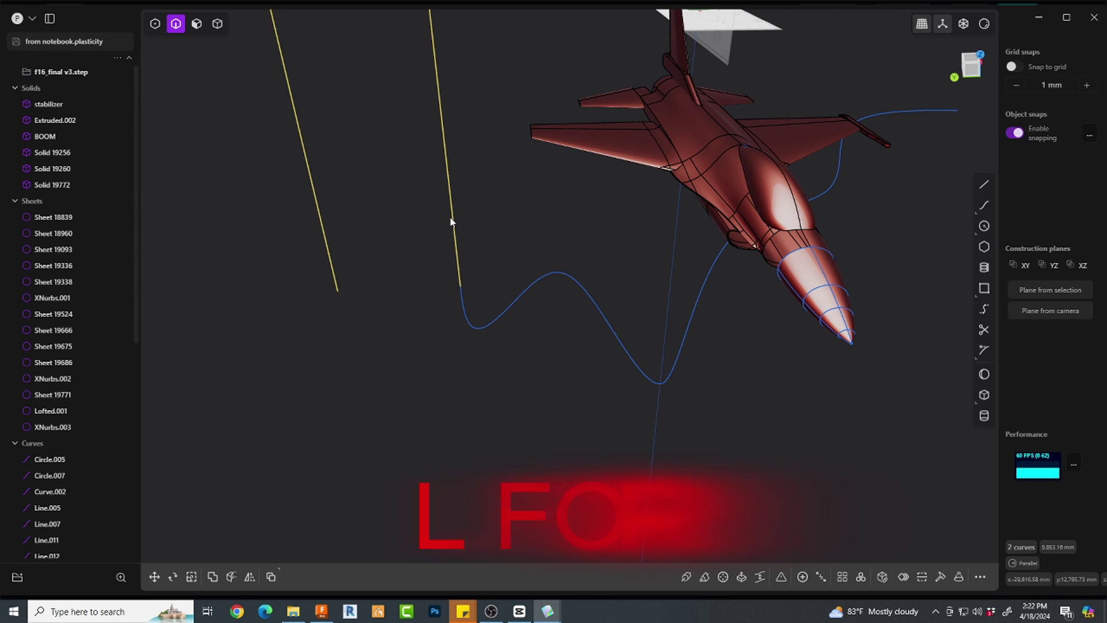
key(l)
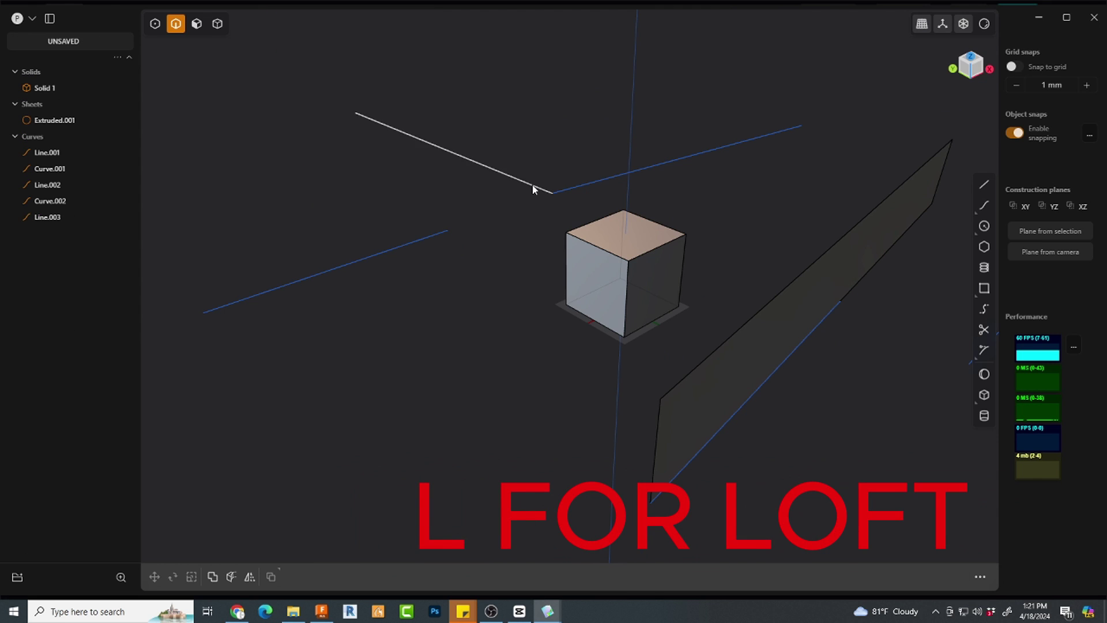
In the unsaved cube scene, join the two straight lines that meet at a corner behind the cube
click(536, 187)
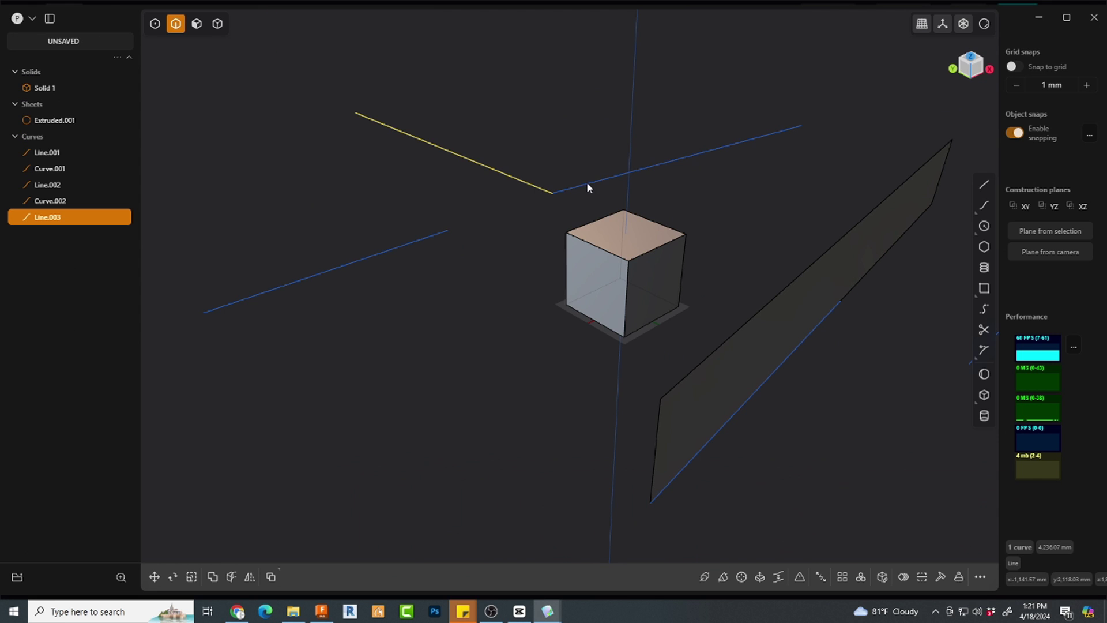
click(587, 182)
key(j)
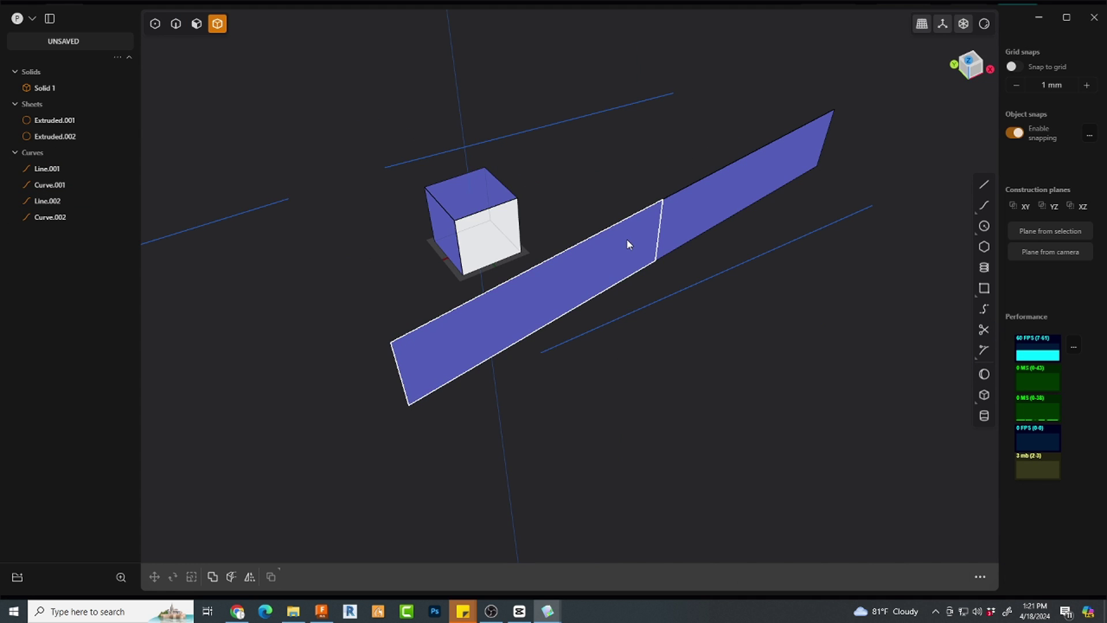
Join the two adjoining extruded sheets into one sheet
click(627, 240)
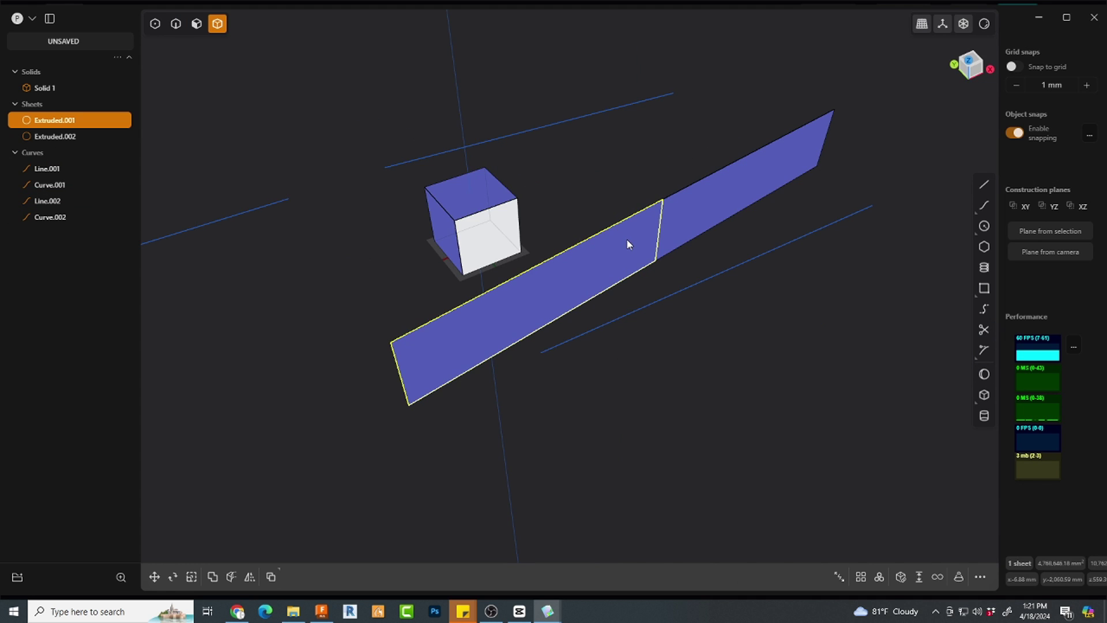
click(682, 221)
key(j)
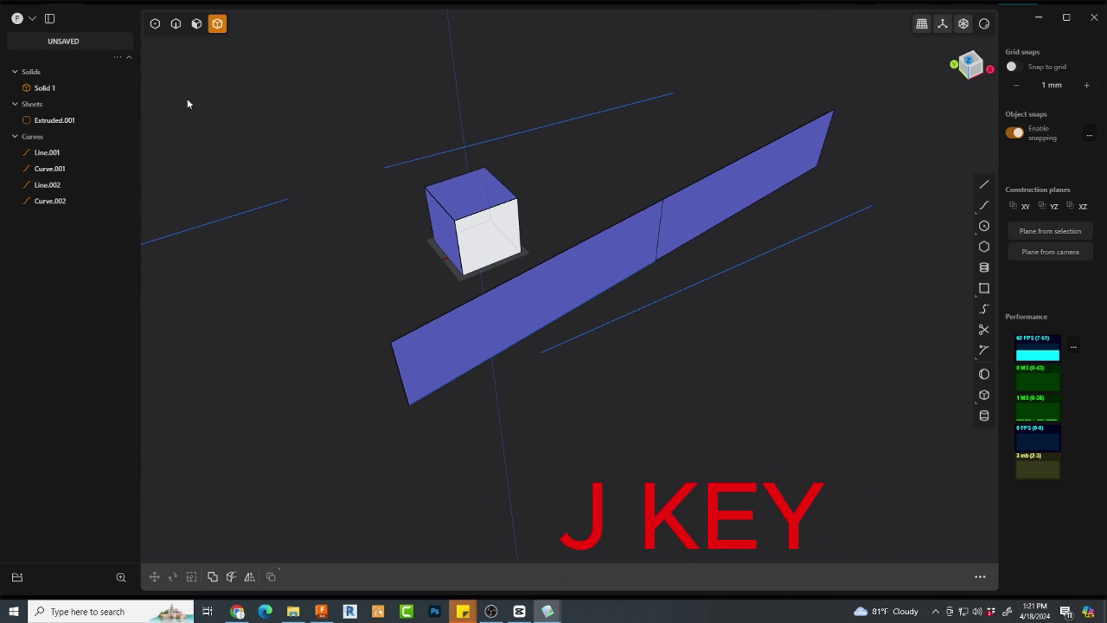
Join the extruded sheet's two adjoining faces into a single face
click(197, 23)
middle_drag(678, 211, 677, 183)
click(677, 184)
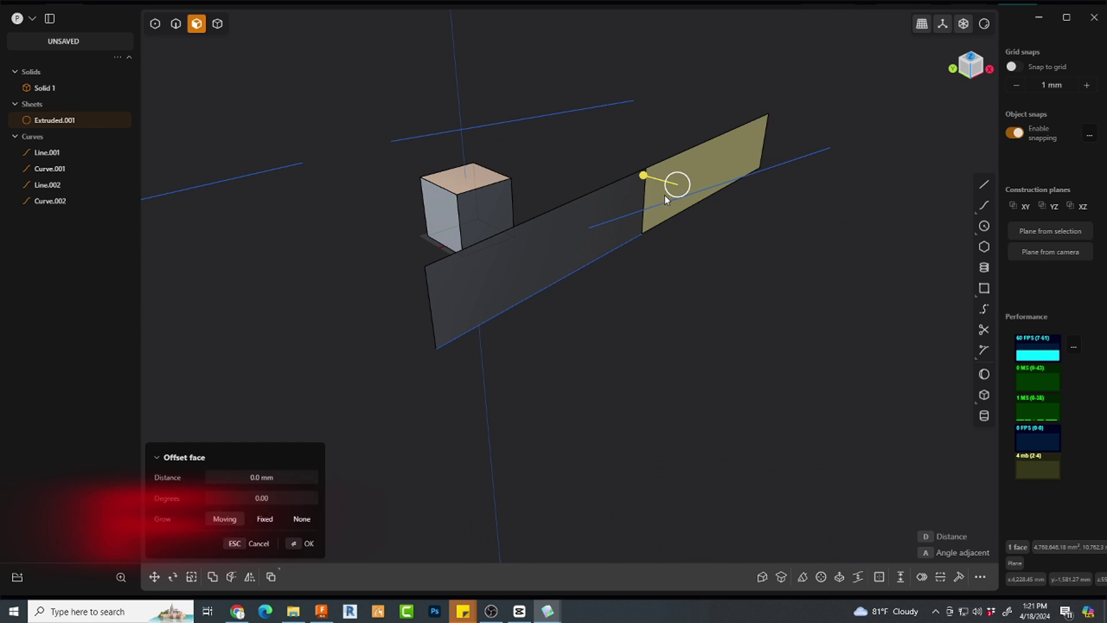
click(607, 210)
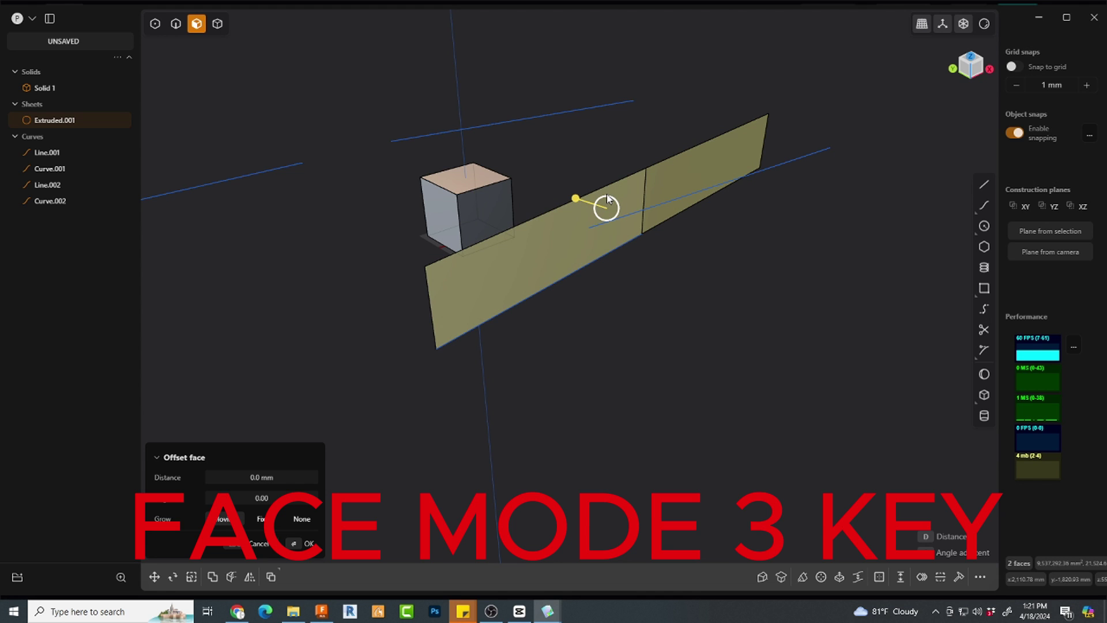
key(j)
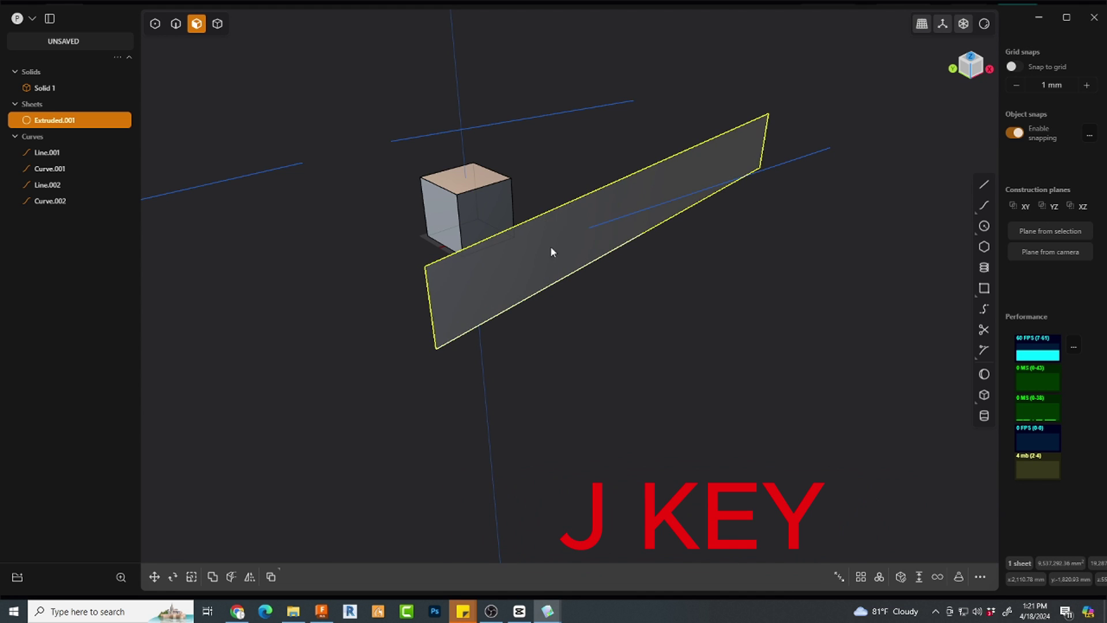
click(809, 285)
middle_drag(729, 301, 529, 183)
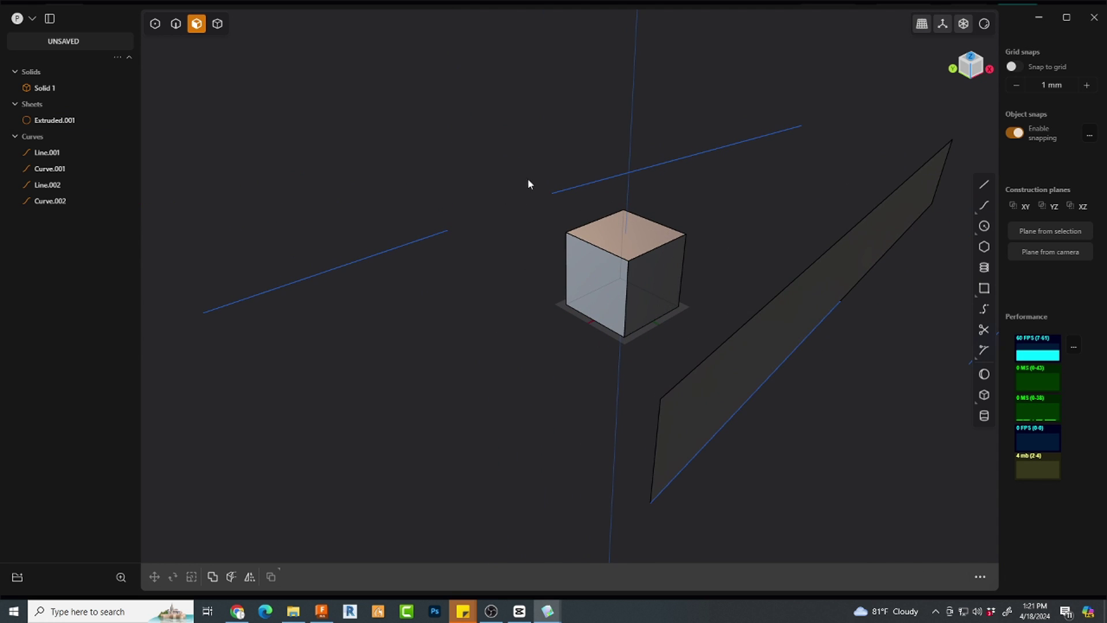
click(984, 184)
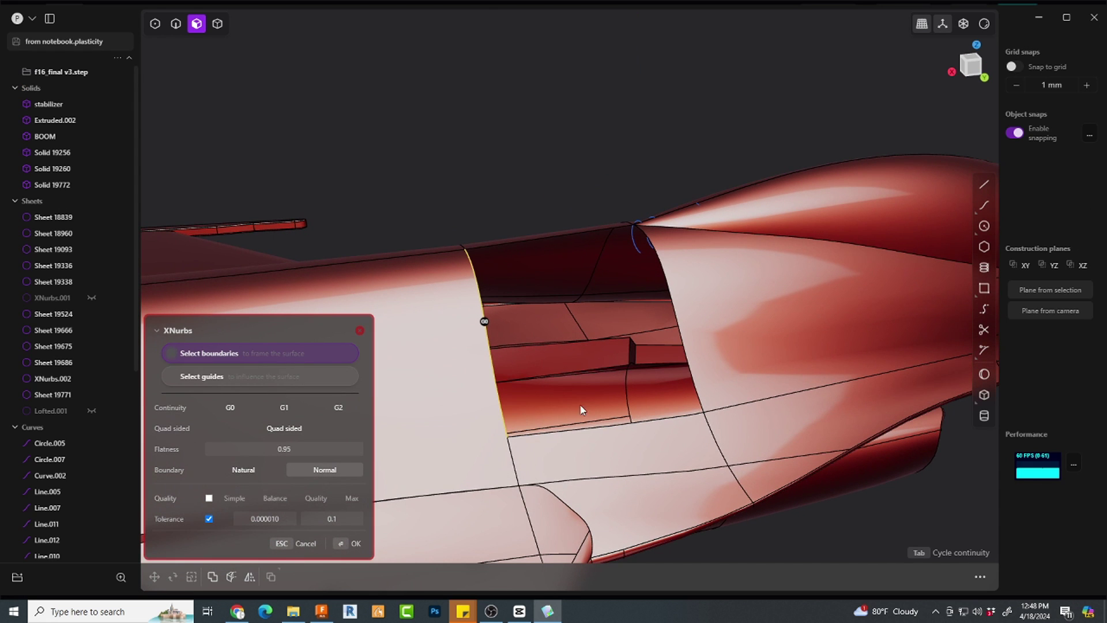
In the F-16 file, fill the four-sided fuselage opening with an XNurbs surface, trying G2 and then G1 continuity
click(587, 430)
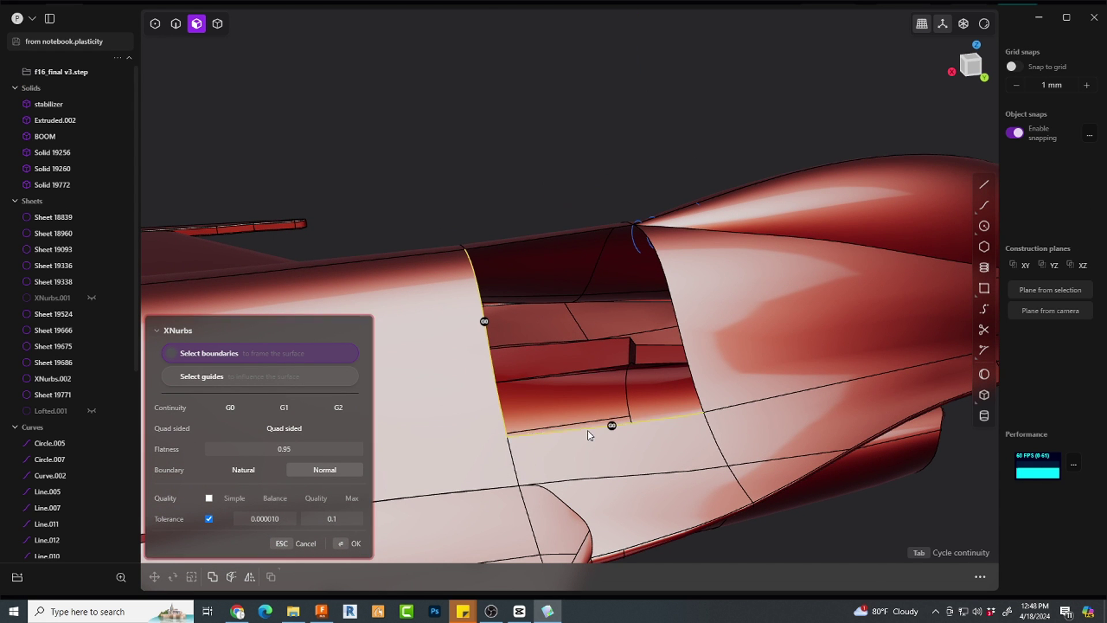
click(697, 396)
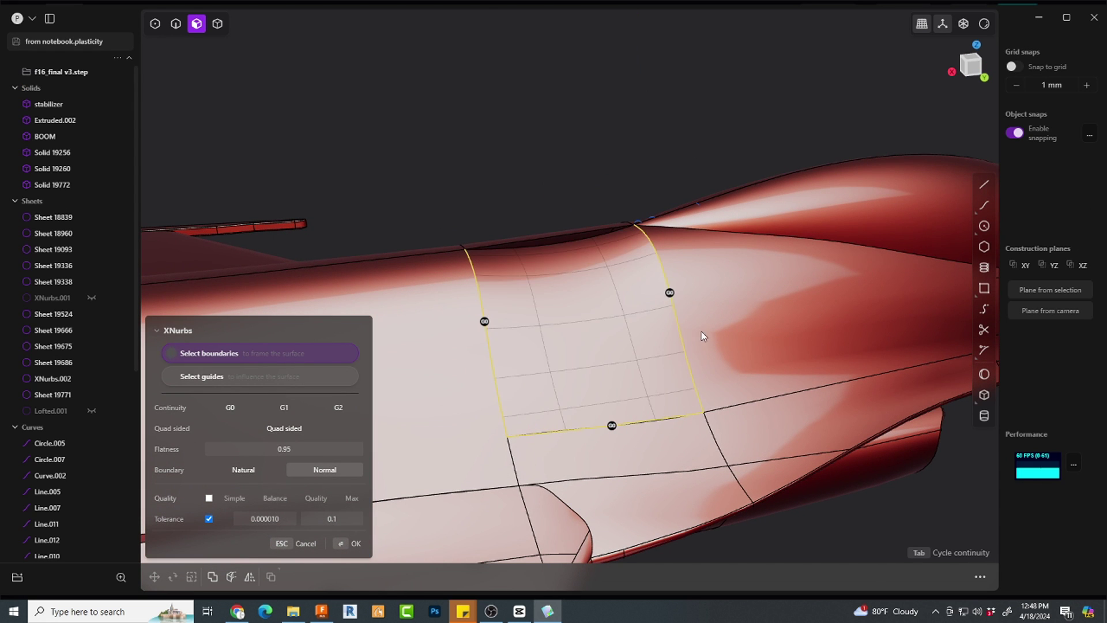
click(574, 232)
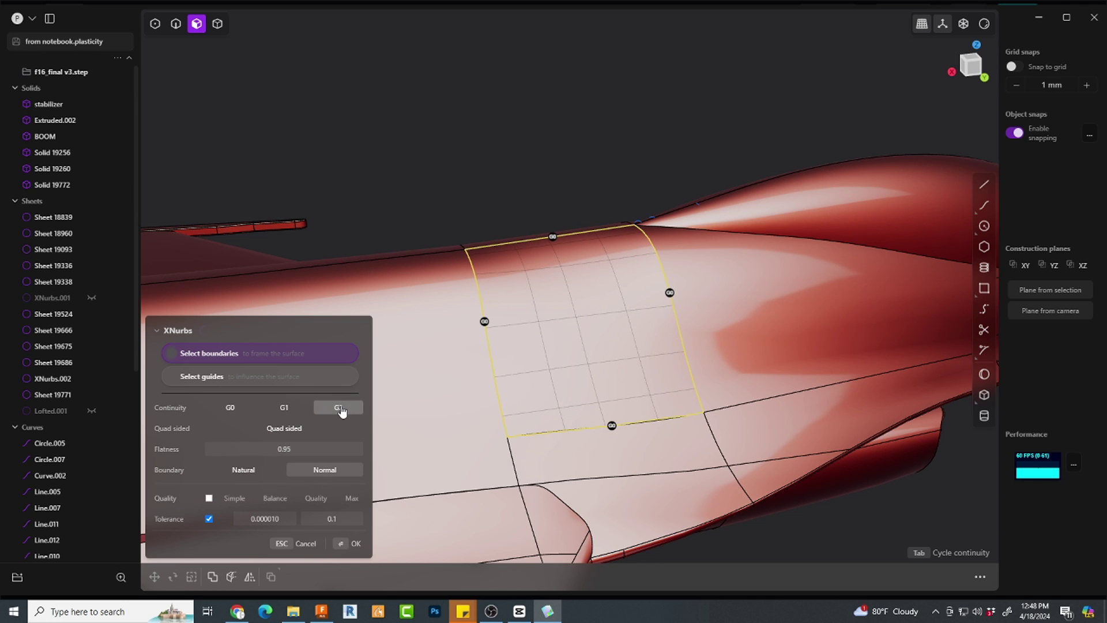
click(341, 410)
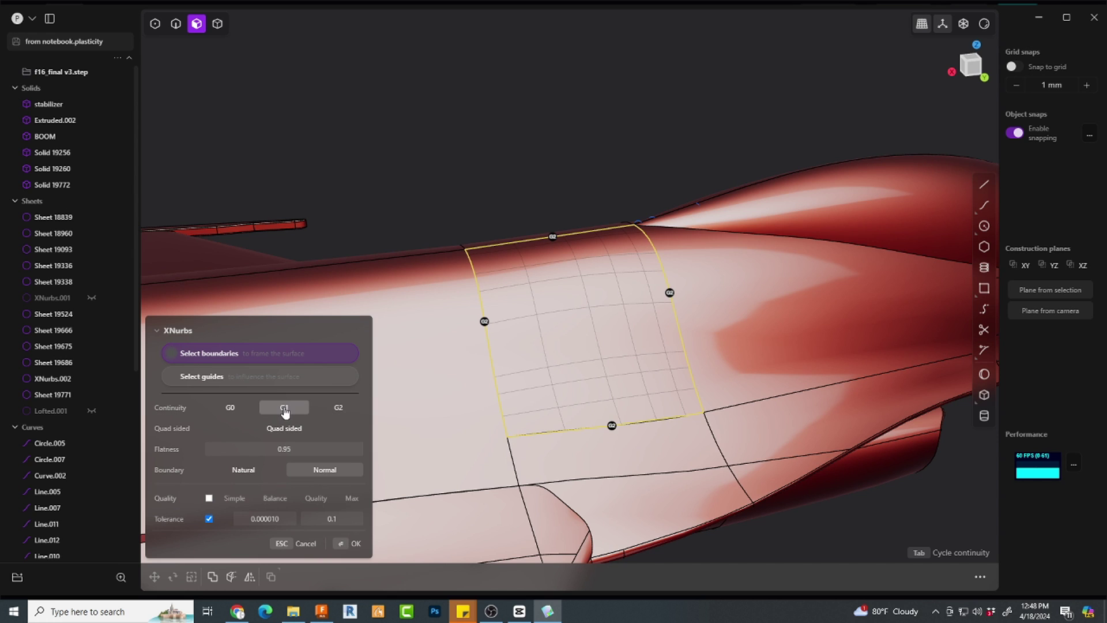
click(284, 409)
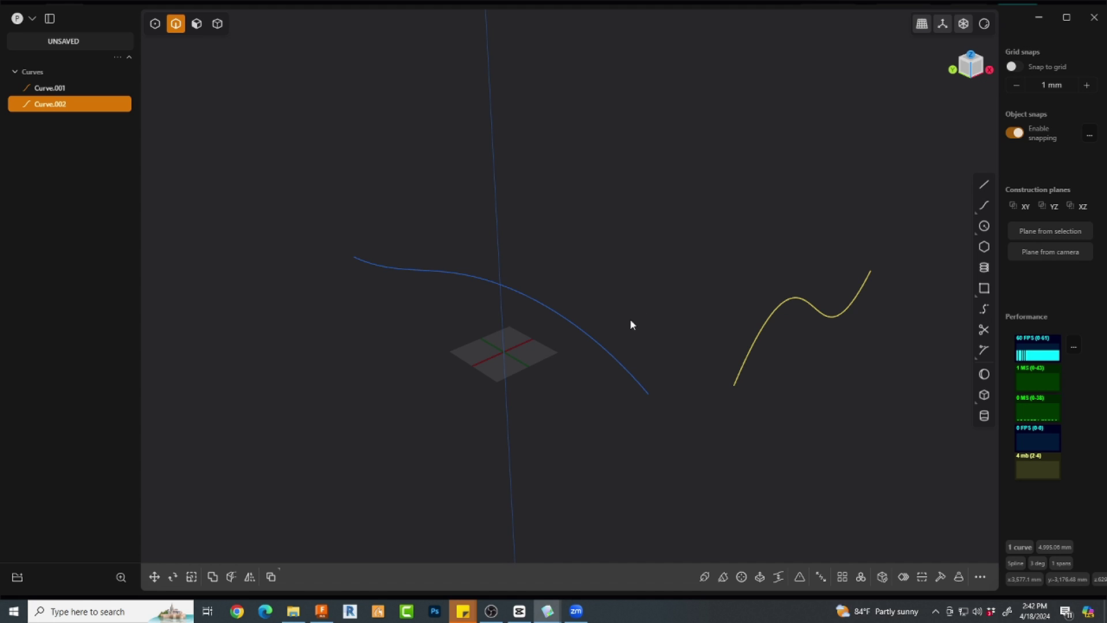
In the unsaved curve scene, bridge the two curves' facing end points with G2 curvature at both ends, and select all curves
key(1)
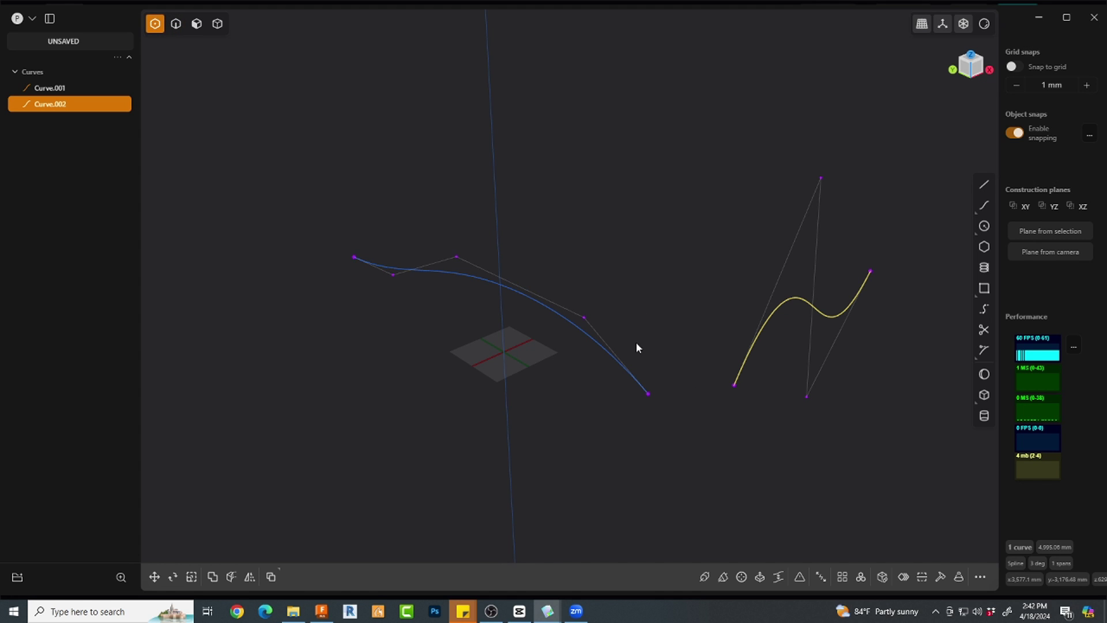
drag(636, 345, 799, 462)
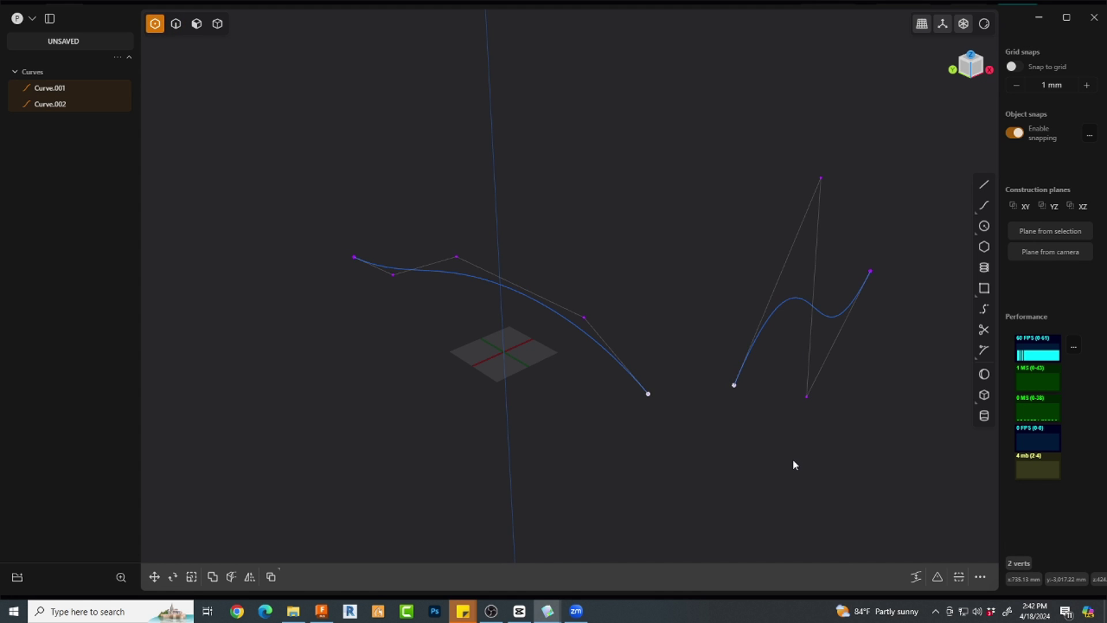
key(l)
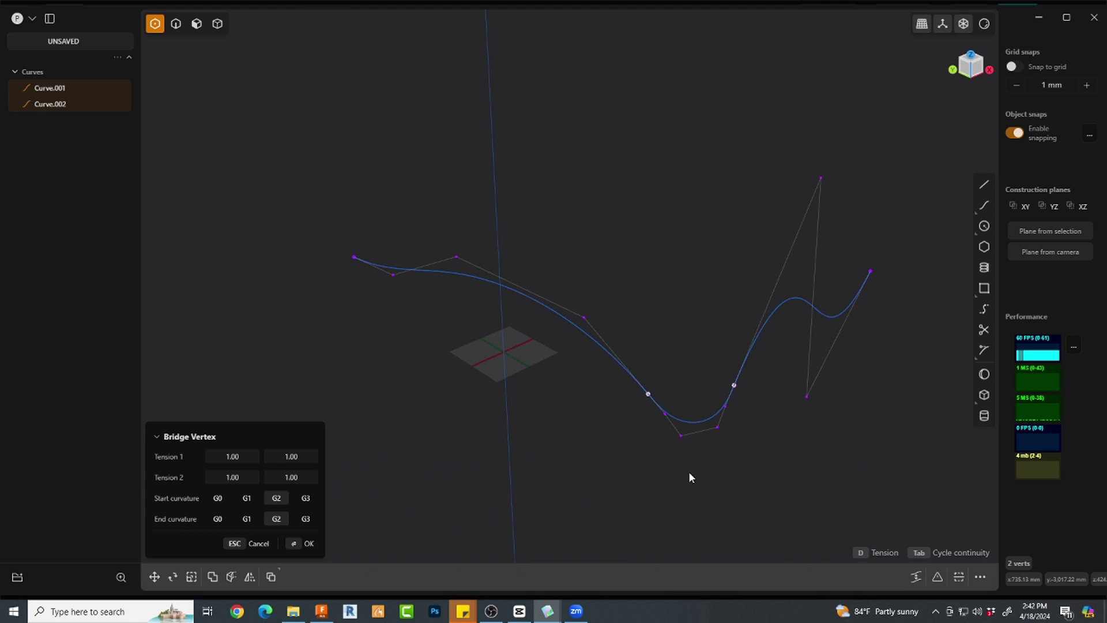
key(Return)
key(2)
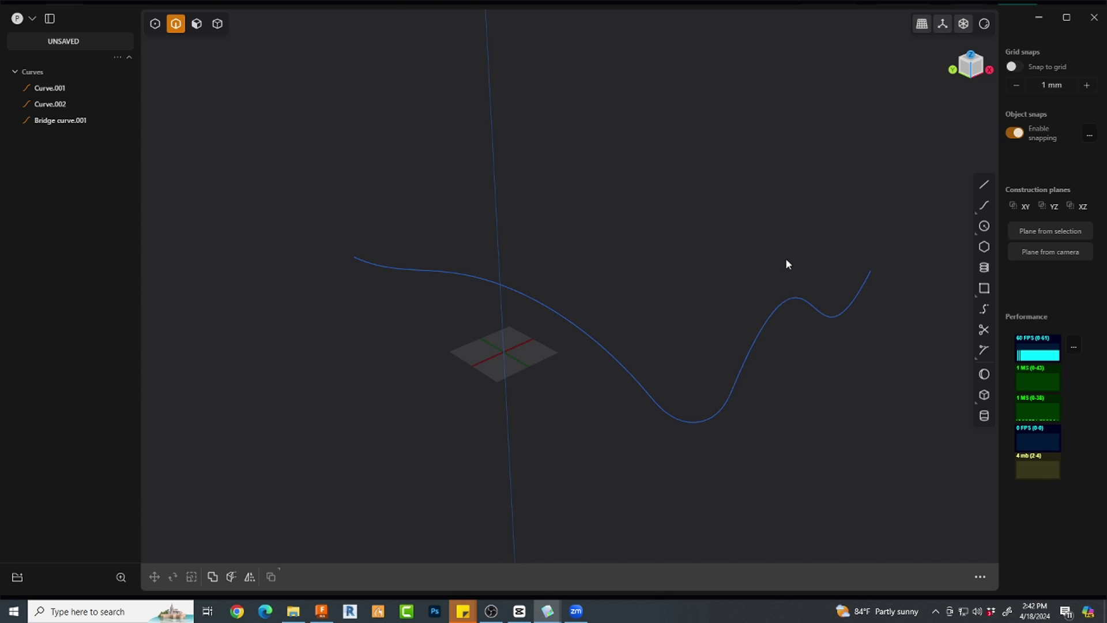
drag(786, 260, 618, 447)
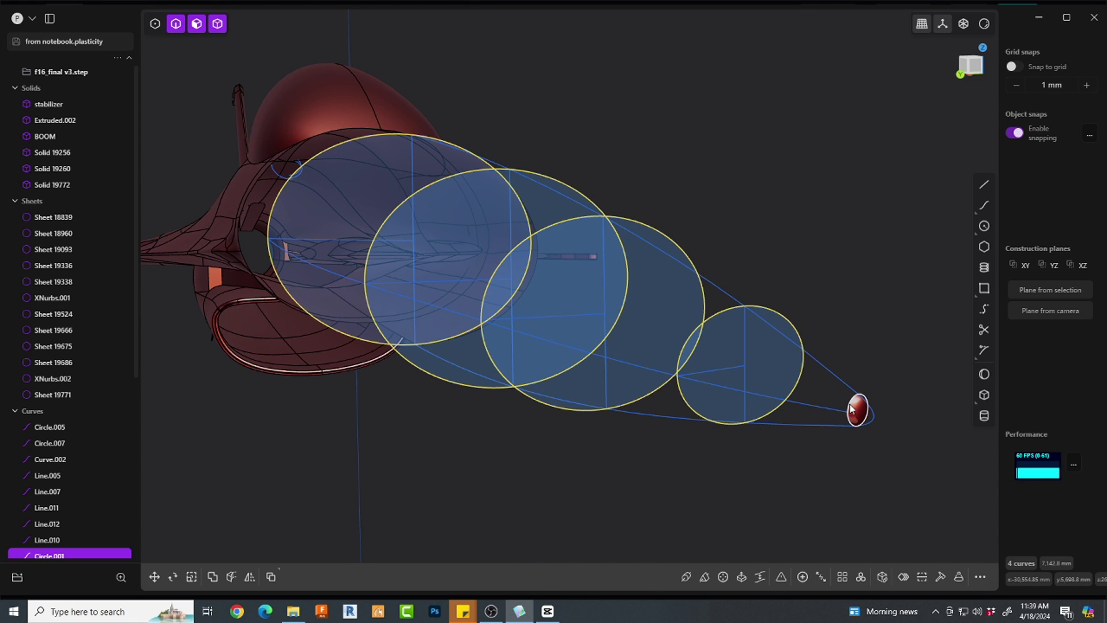
In the F-16 file, loft the nose cone through the five circles along the lengthwise guide curves, and hide all curves
click(849, 408)
key(l)
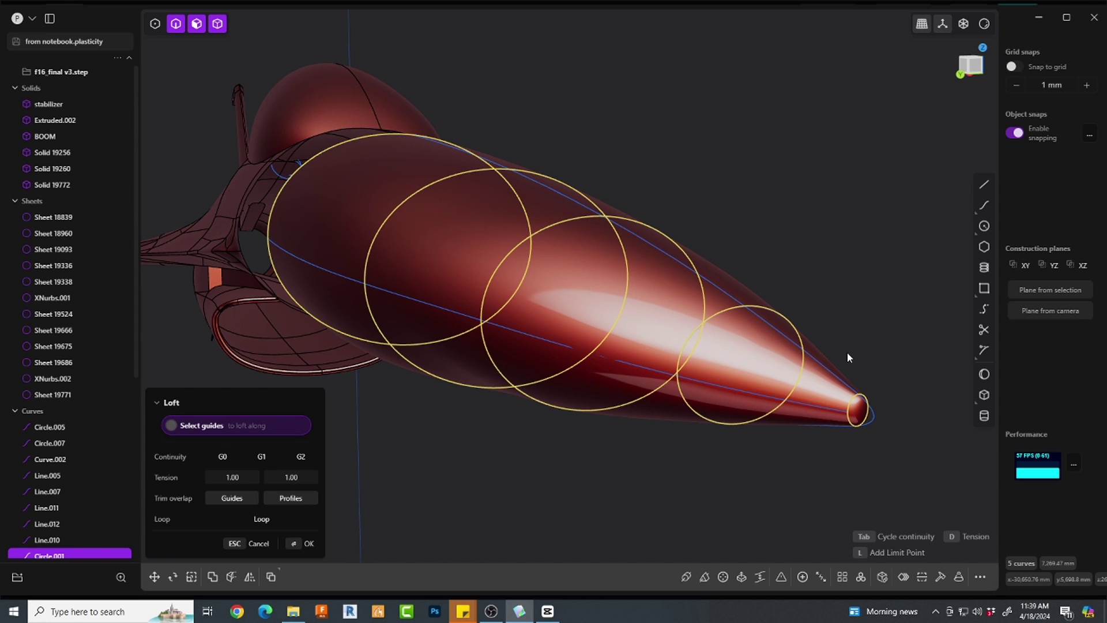
click(832, 372)
click(820, 404)
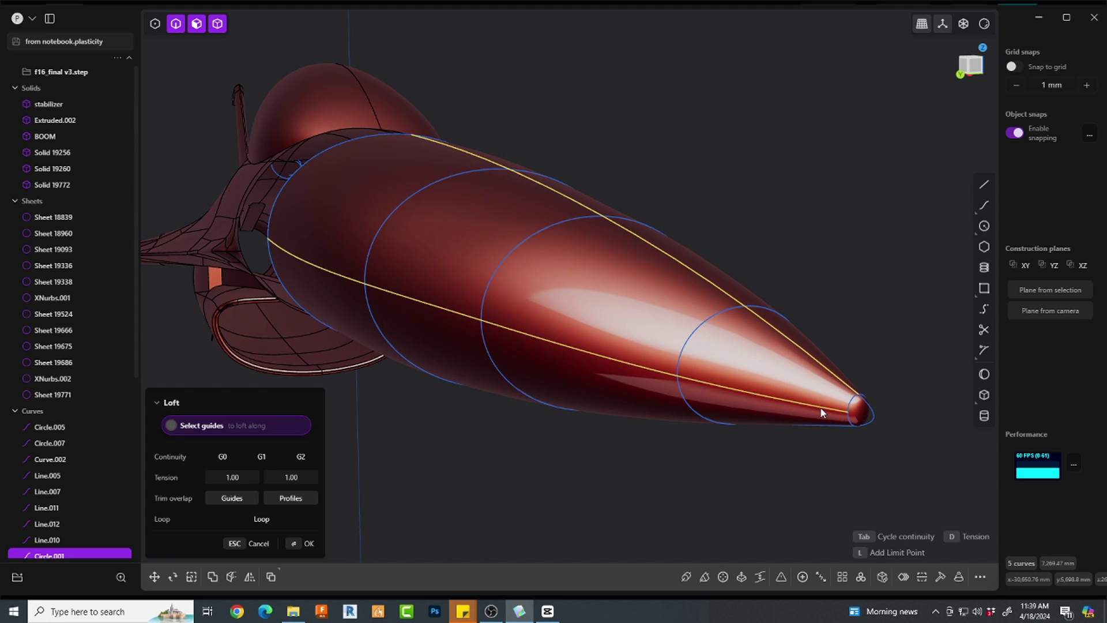
click(808, 424)
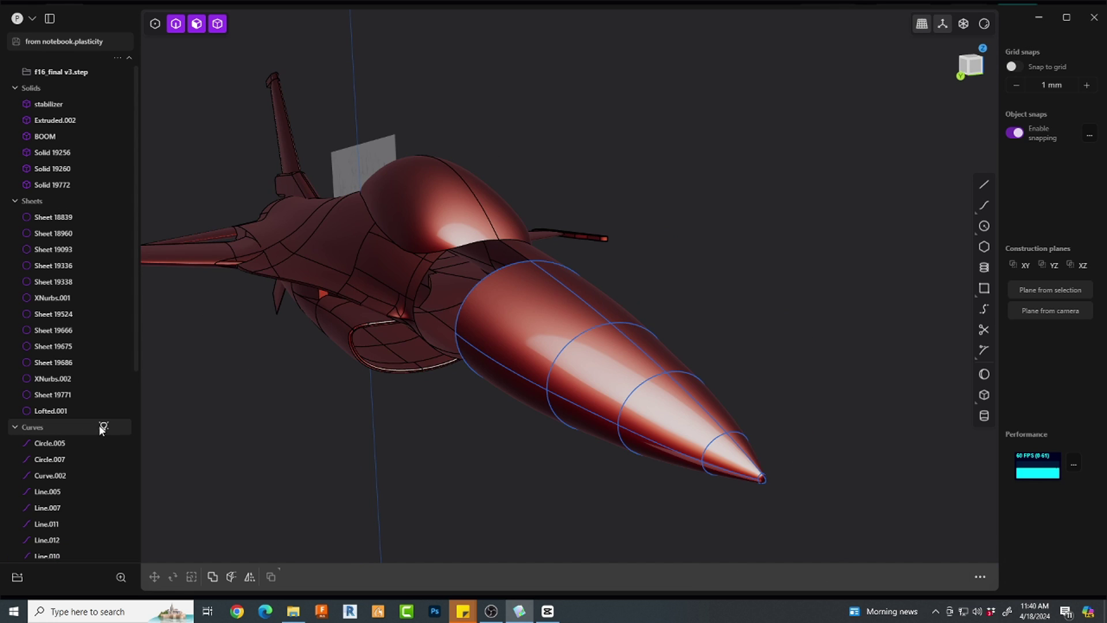
click(104, 426)
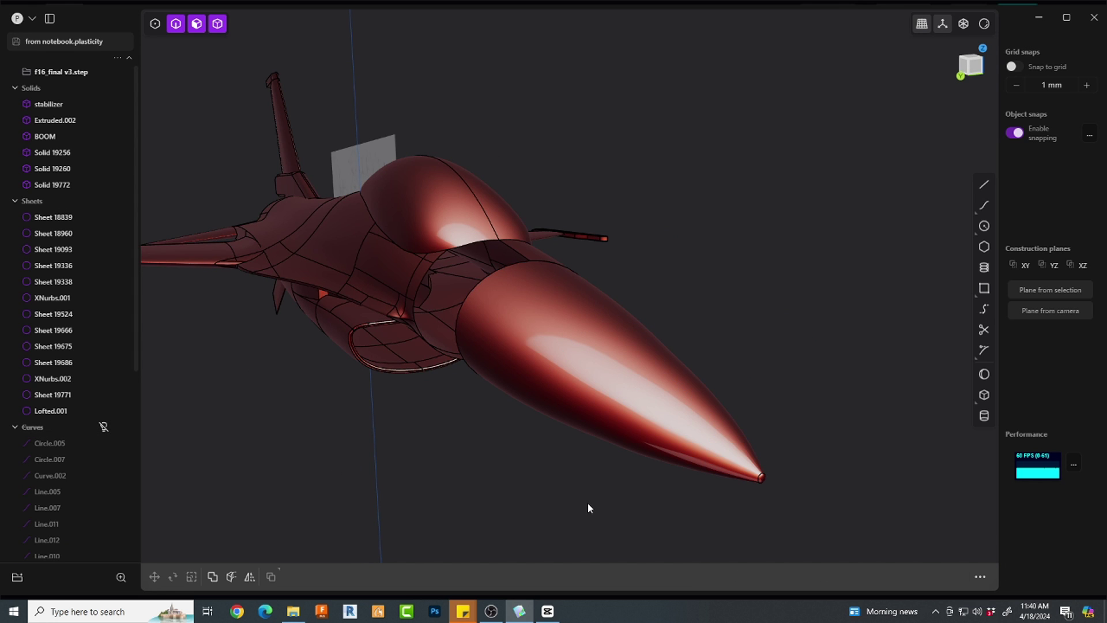
mouse_move(751, 301)
middle_down()
mouse_move(720, 287)
mouse_move(730, 294)
middle_up()
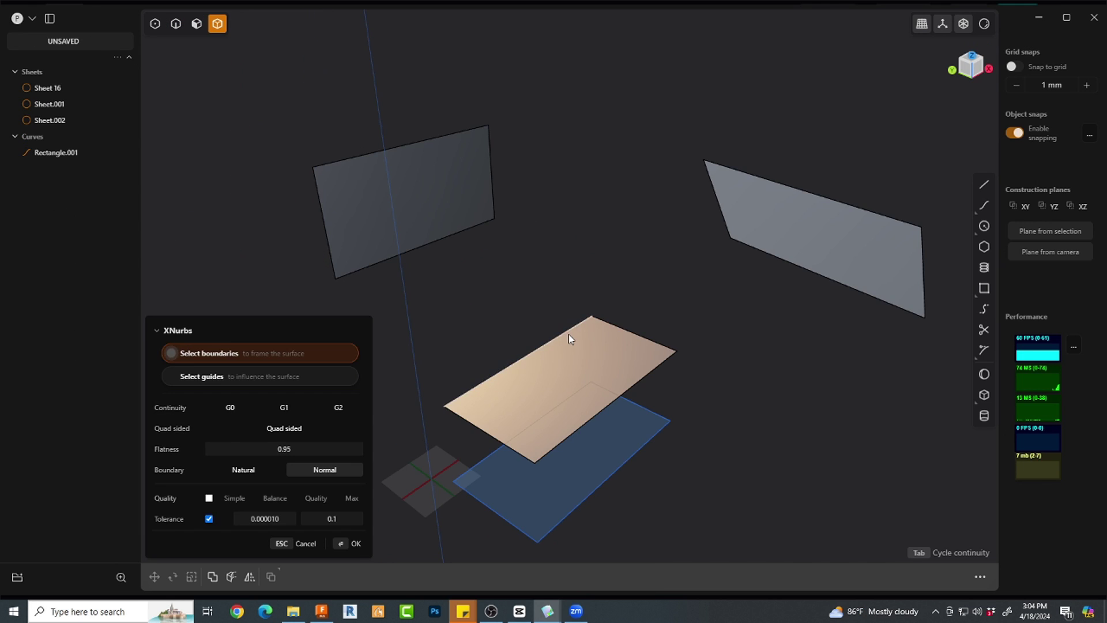
In the unsaved sheet scene, blend the three separate sheets with an XNurbs surface along their facing edges, using G2 continuity
click(465, 229)
click(337, 407)
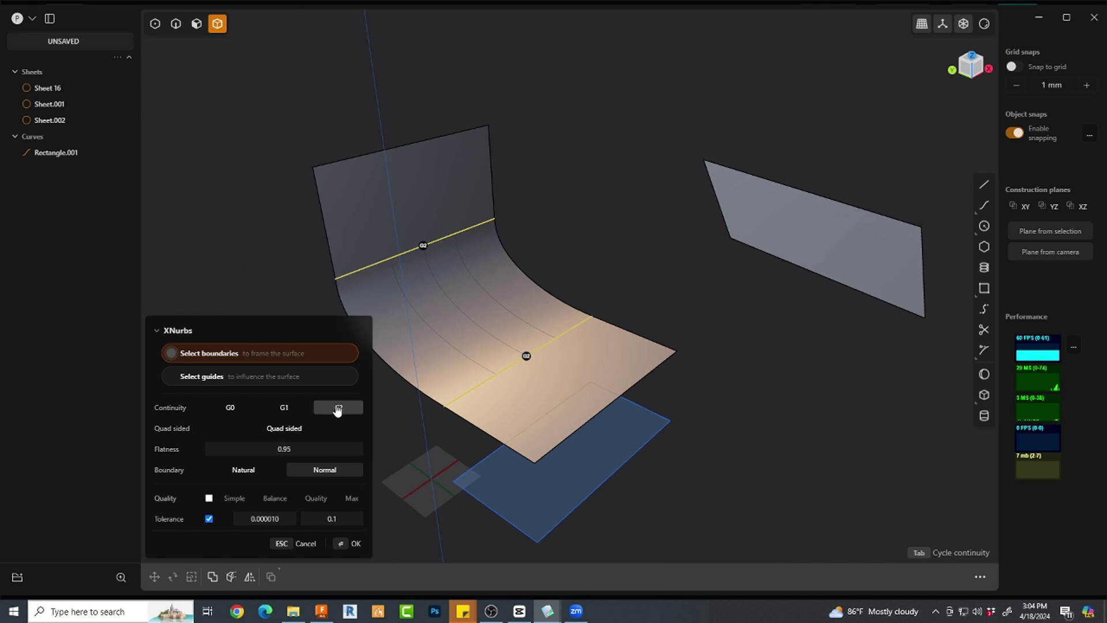
click(493, 186)
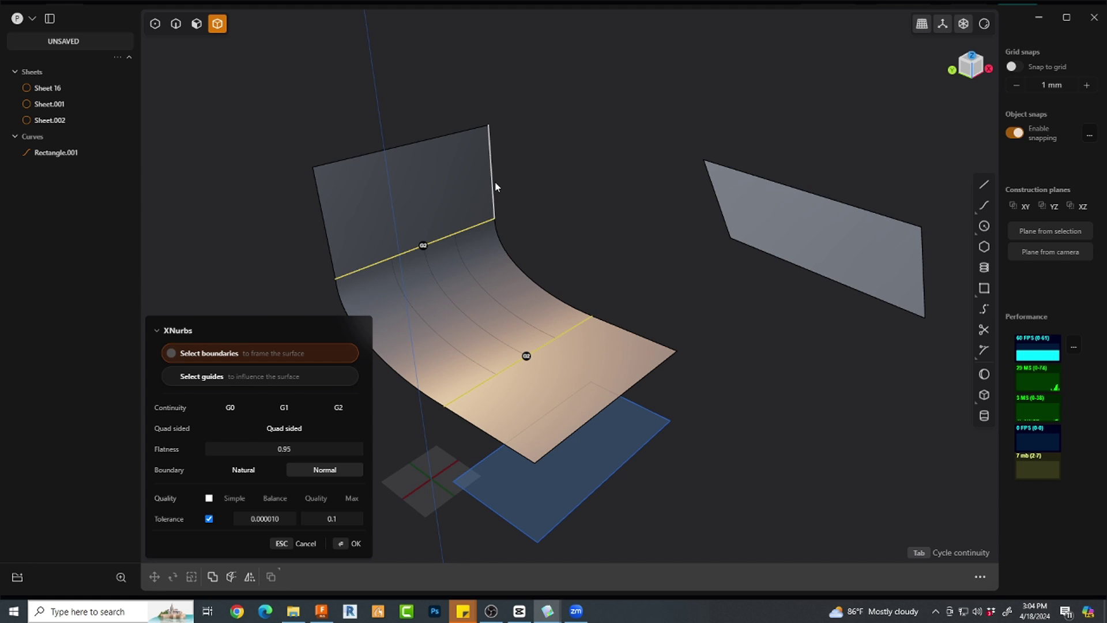
click(717, 196)
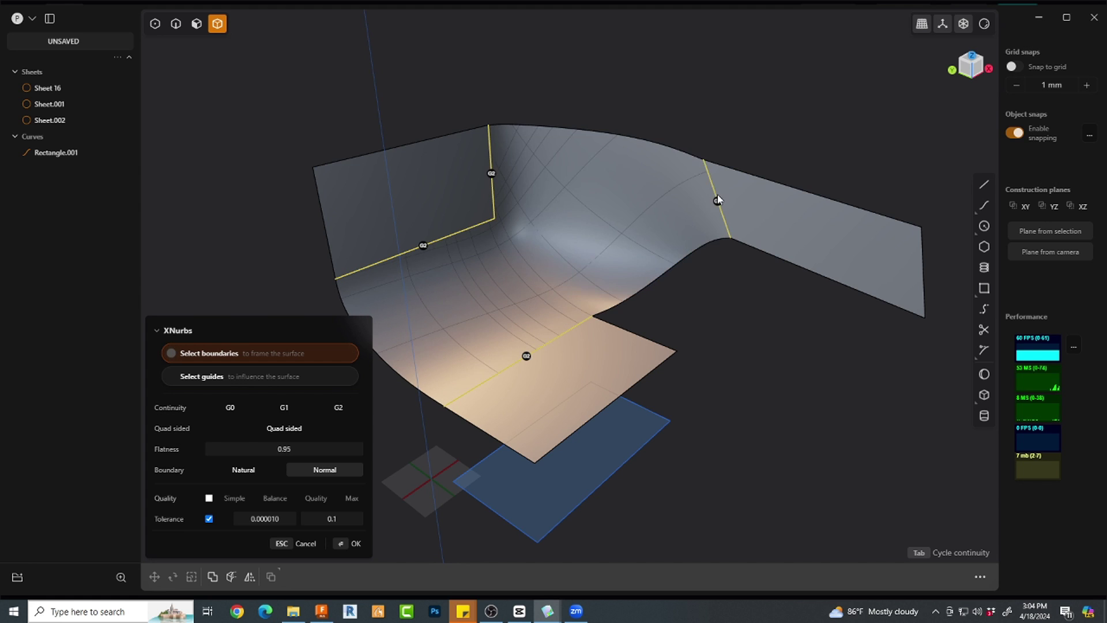
click(759, 248)
click(634, 333)
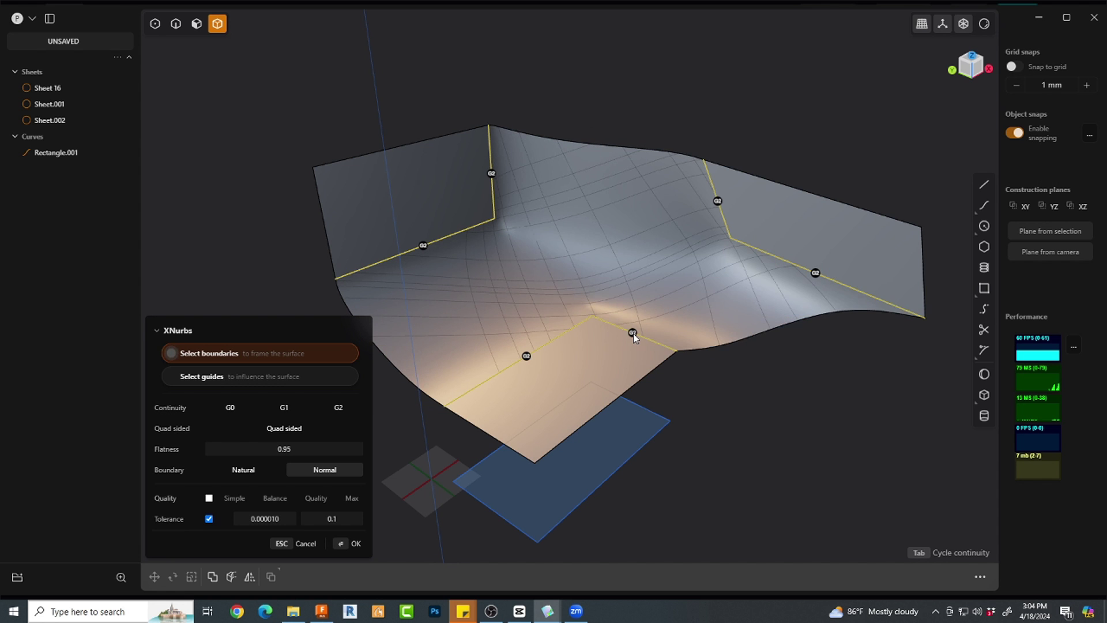
middle_drag(681, 392, 1057, 257)
key(Return)
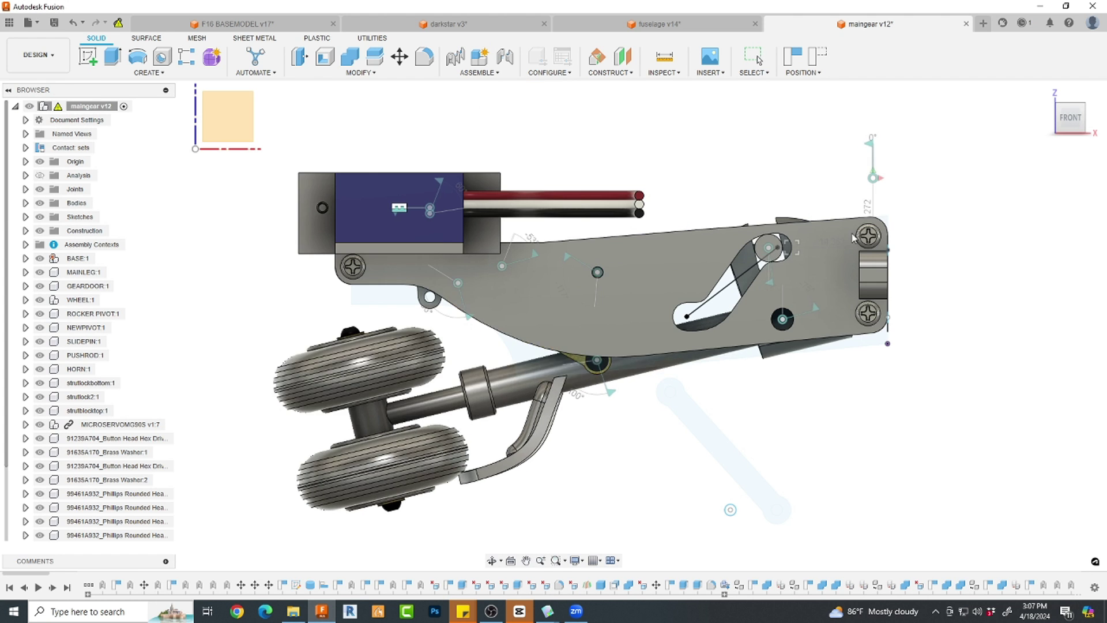
Switch to Fusion and swing the landing gear linkage through its motion in the maingear assembly
drag(724, 307, 666, 418)
drag(652, 526, 586, 525)
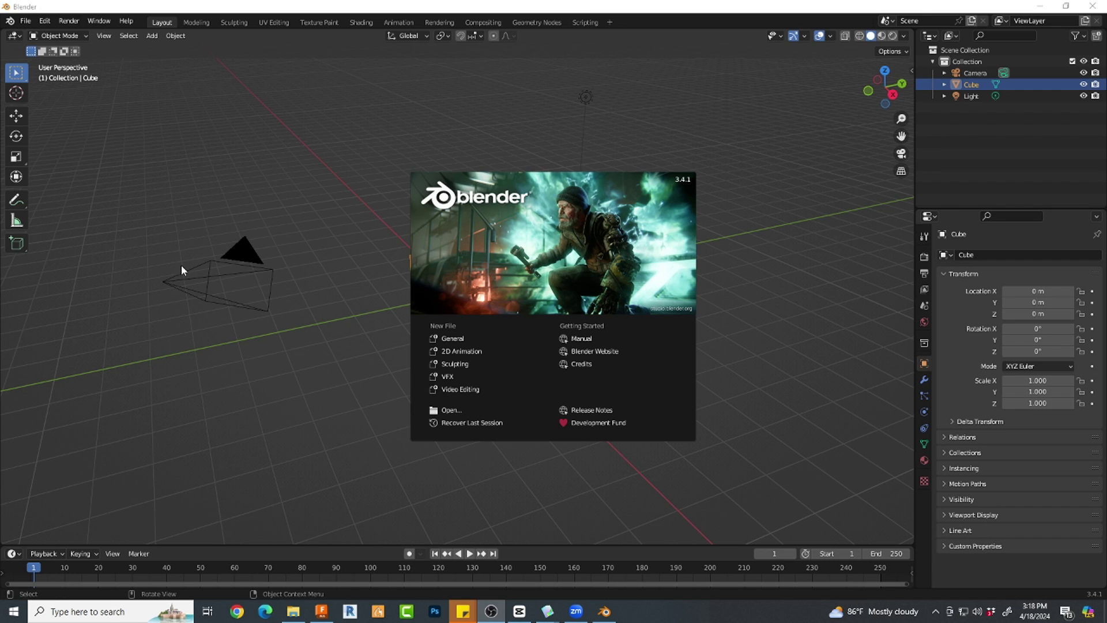
Switch to Blender and dismiss the startup splash screen
click(784, 228)
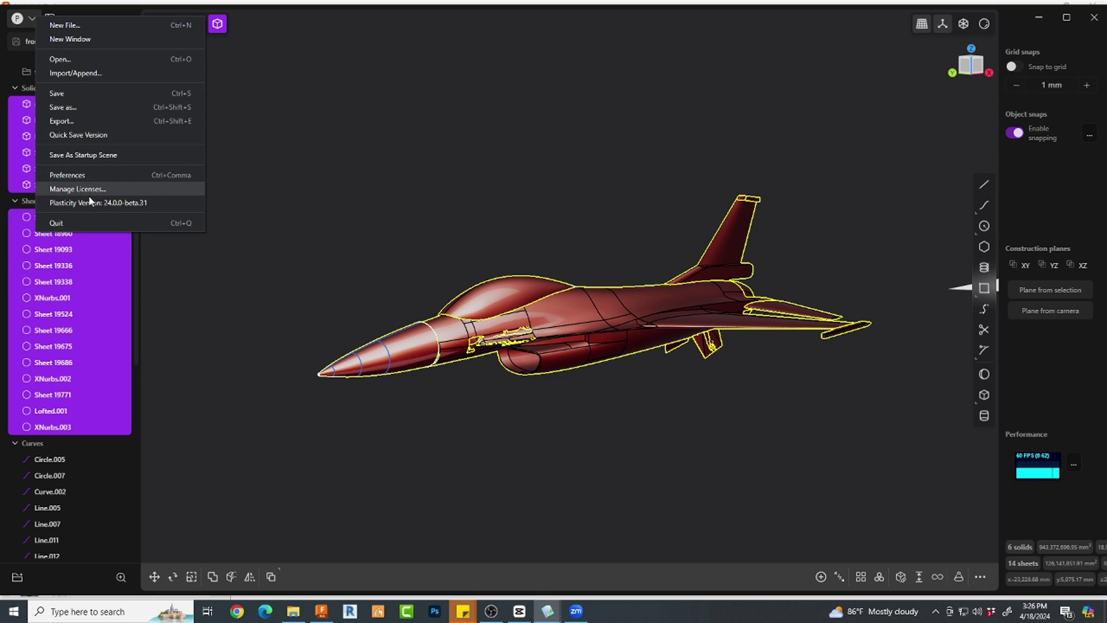
Switch to Plasticity and start exporting the selected F-16 solids and sheets
click(77, 120)
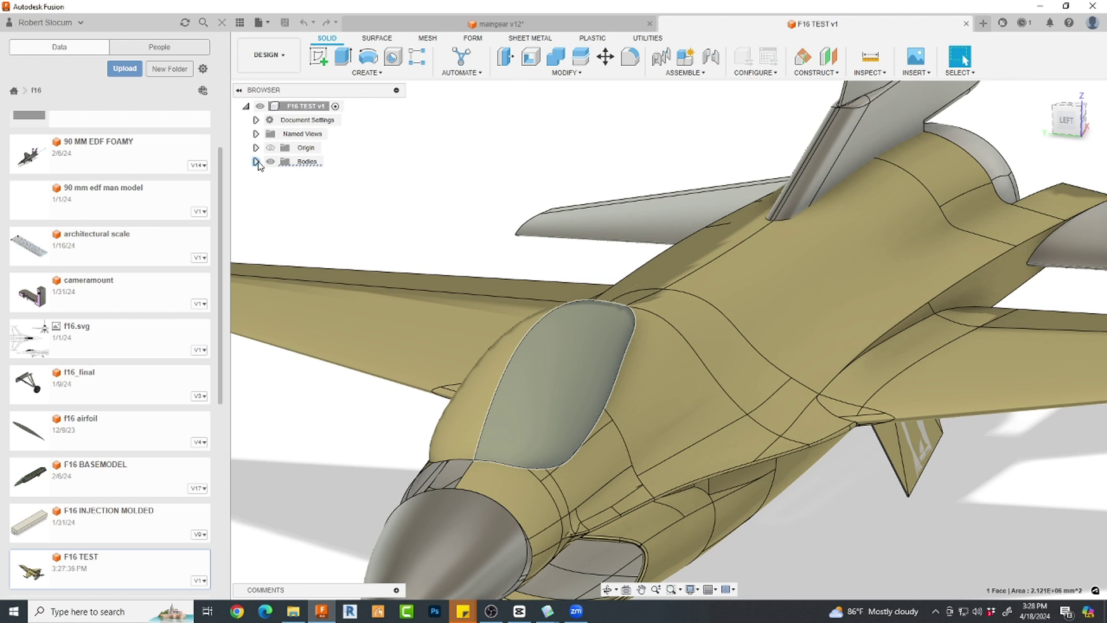
In Fusion's F16 TEST design, list the imported bodies and hide the canopy body, Body14
click(256, 162)
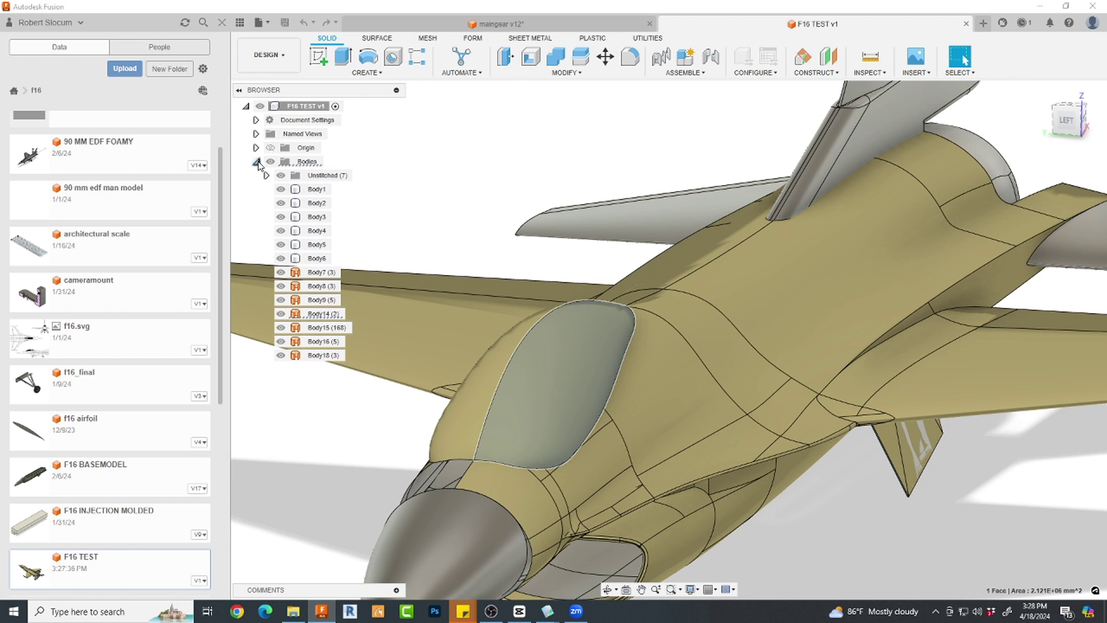
click(280, 314)
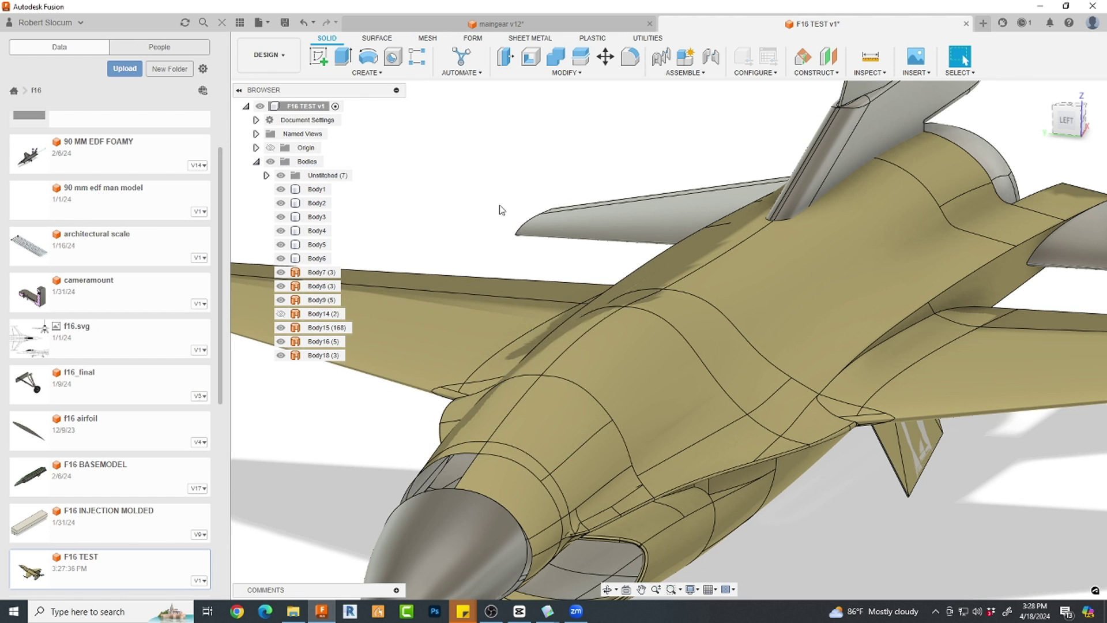
scroll(499, 224, down, 4)
shift+middle_drag(552, 249, 557, 285)
click(557, 285)
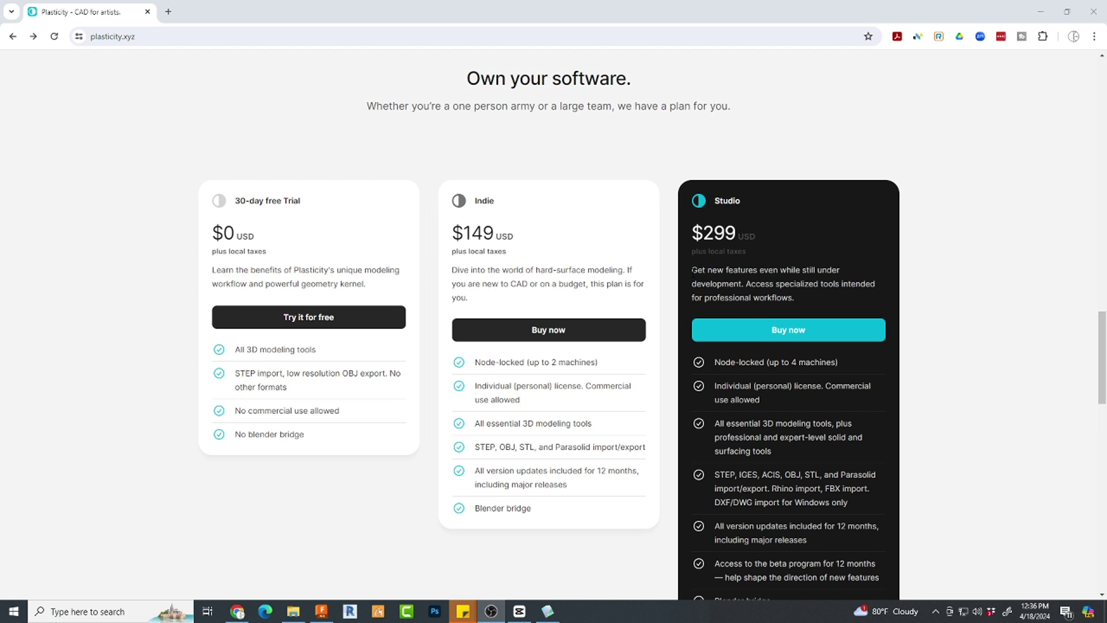
On the plasticity.xyz pricing page in the browser, open the order form for the Studio licence
click(767, 330)
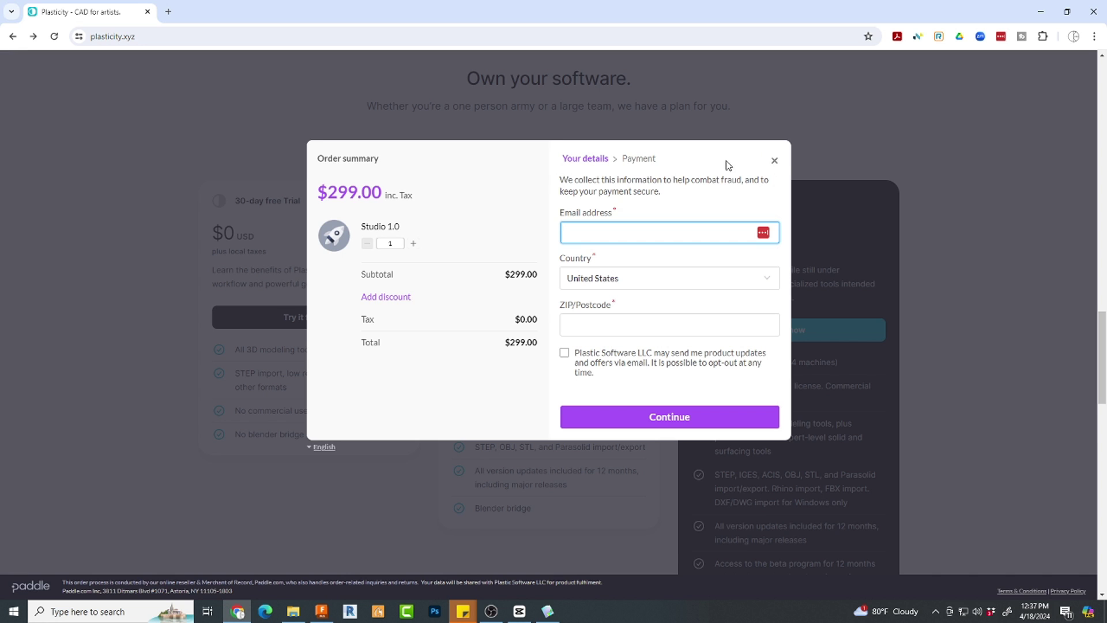
click(650, 162)
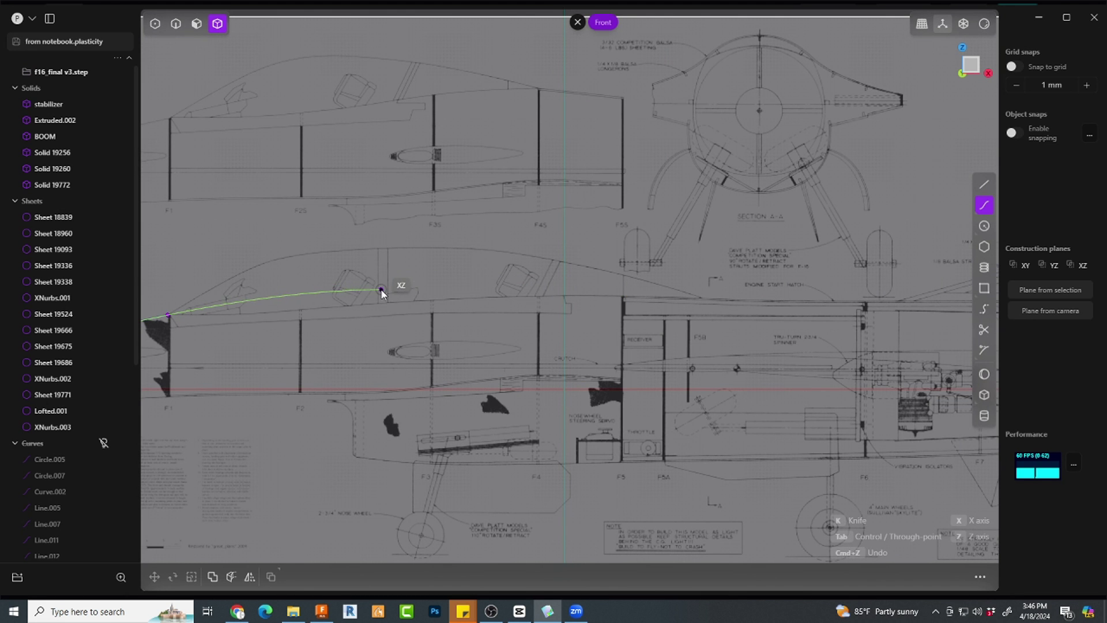
In the F-16 file's Front view, extend the curve rearward along the fuselage's upper outline over the blueprint
click(382, 286)
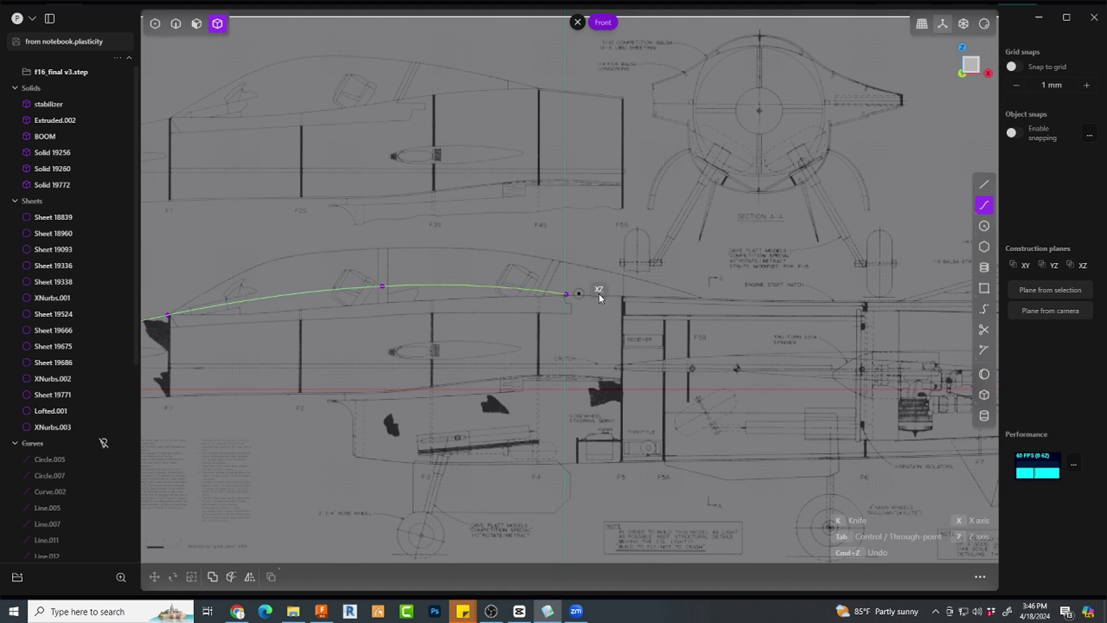
click(706, 299)
shift+middle_drag(817, 297, 541, 302)
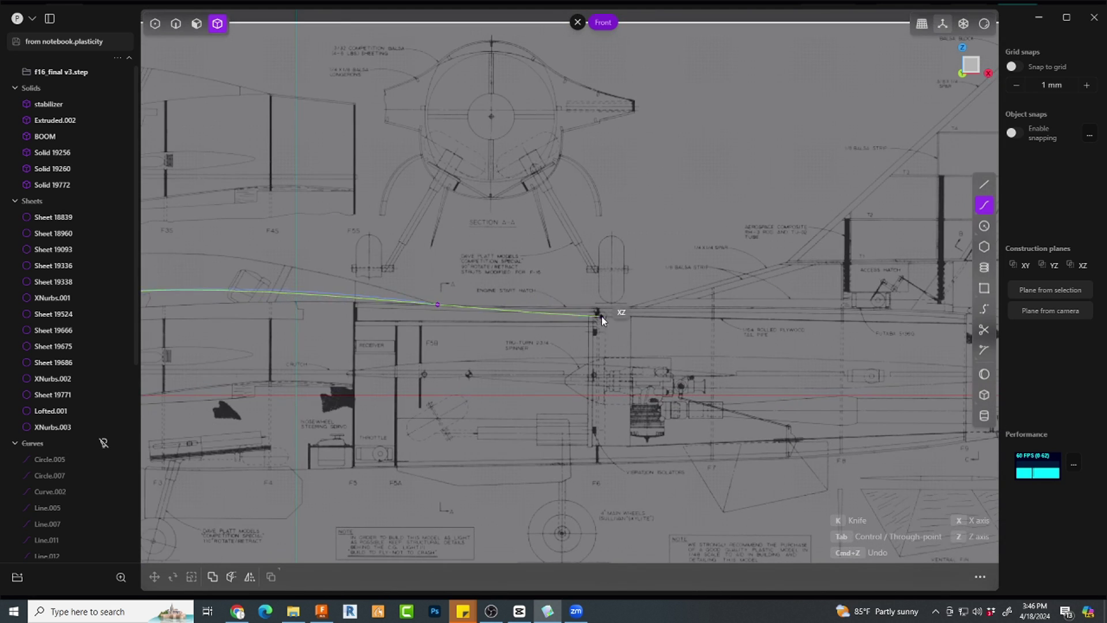
scroll(601, 316, down, 1)
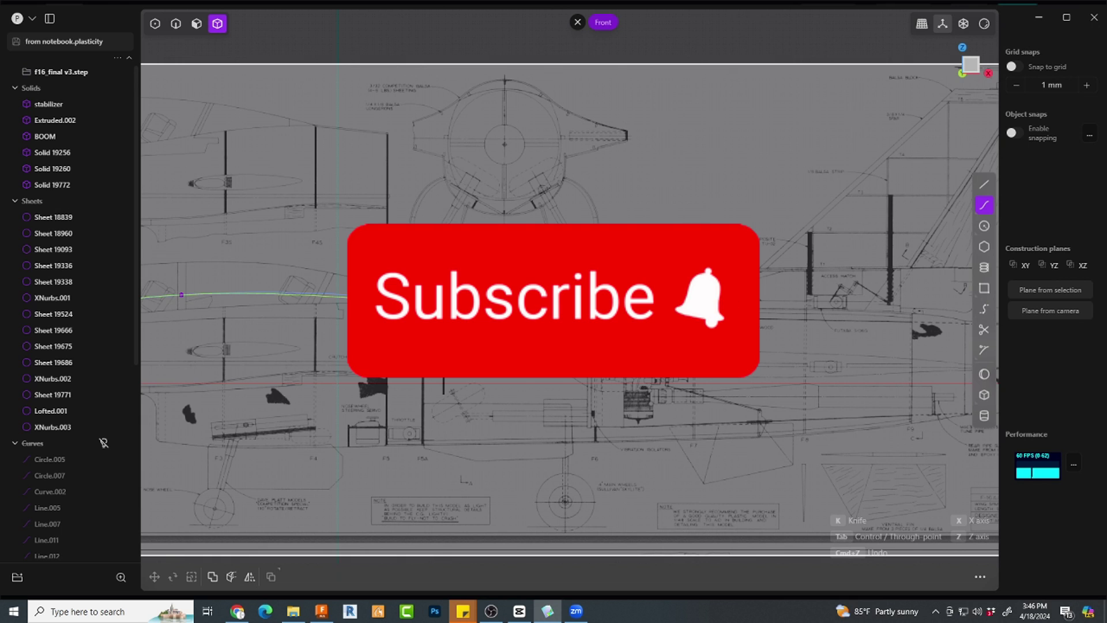